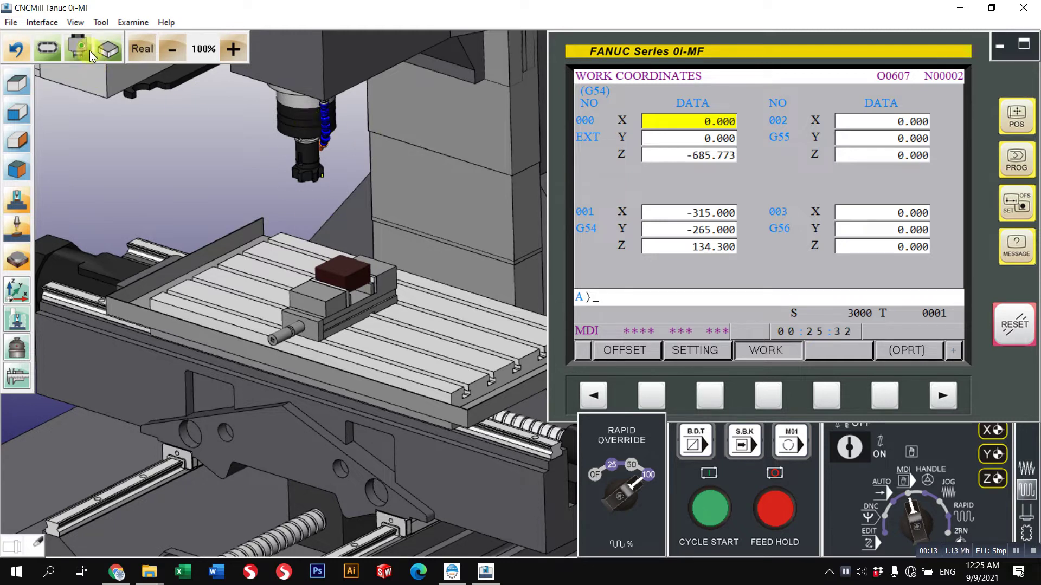
- Open the Tool Manager and delete the existing POLITEKNIK category from the milling tools
{"action": "scroll", "coordinate": [372, 290], "scroll_direction": "down", "scroll_amount": 3}
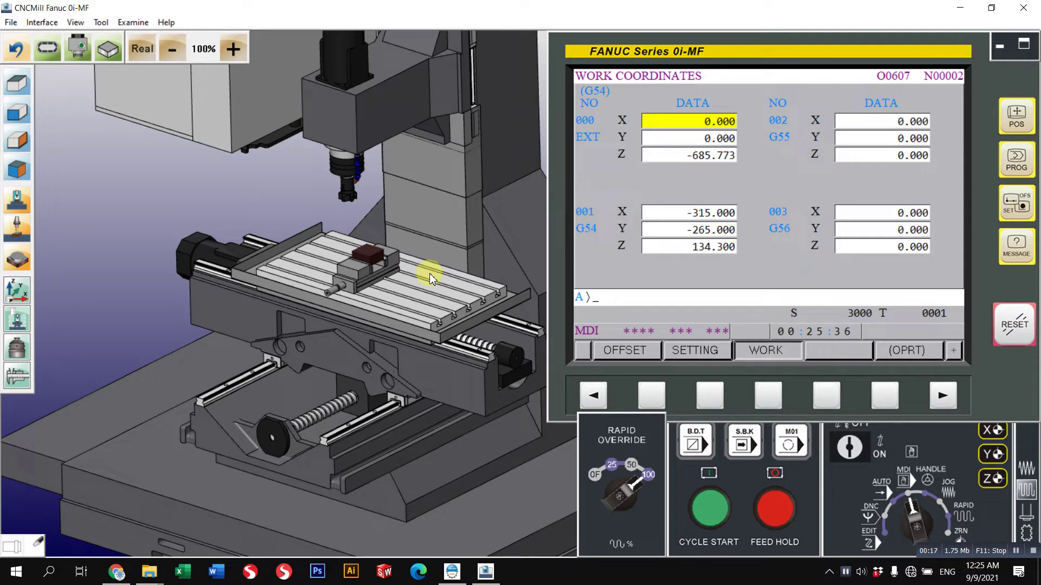
{"action": "left_click", "coordinate": [101, 22]}
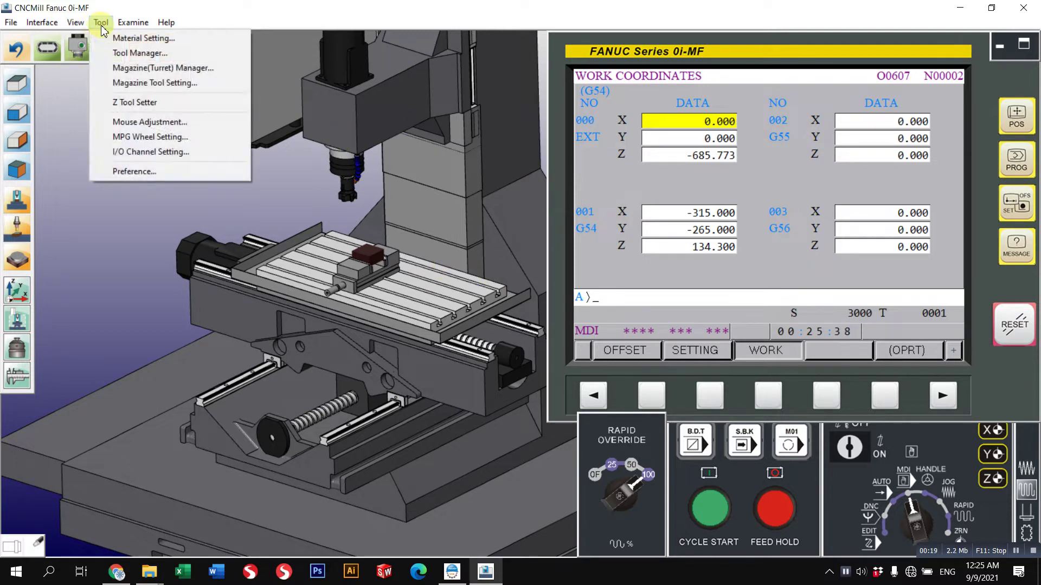
{"action": "left_click", "coordinate": [123, 53]}
{"action": "left_click", "coordinate": [239, 237]}
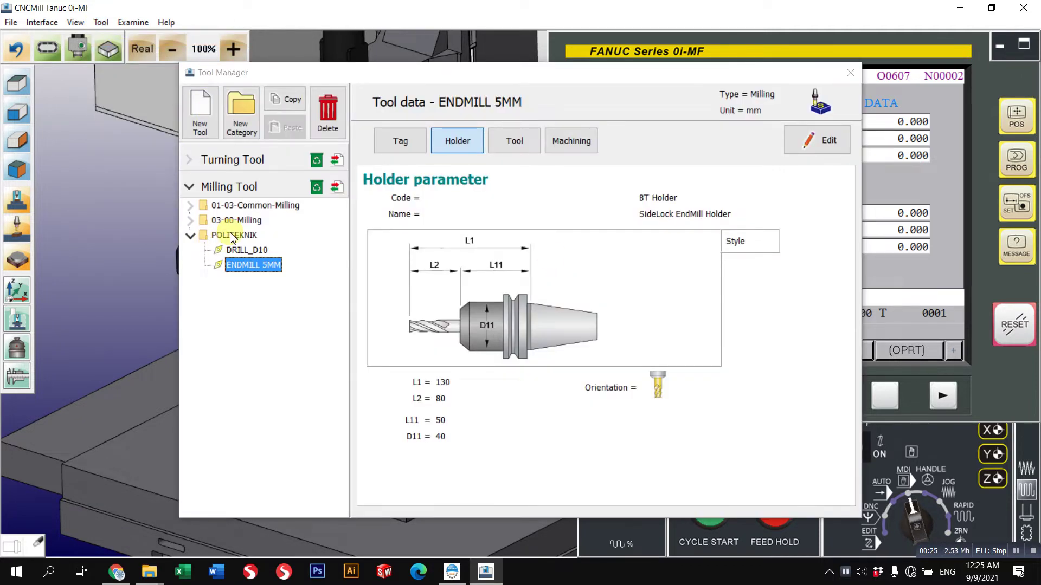
{"action": "left_click", "coordinate": [326, 108]}
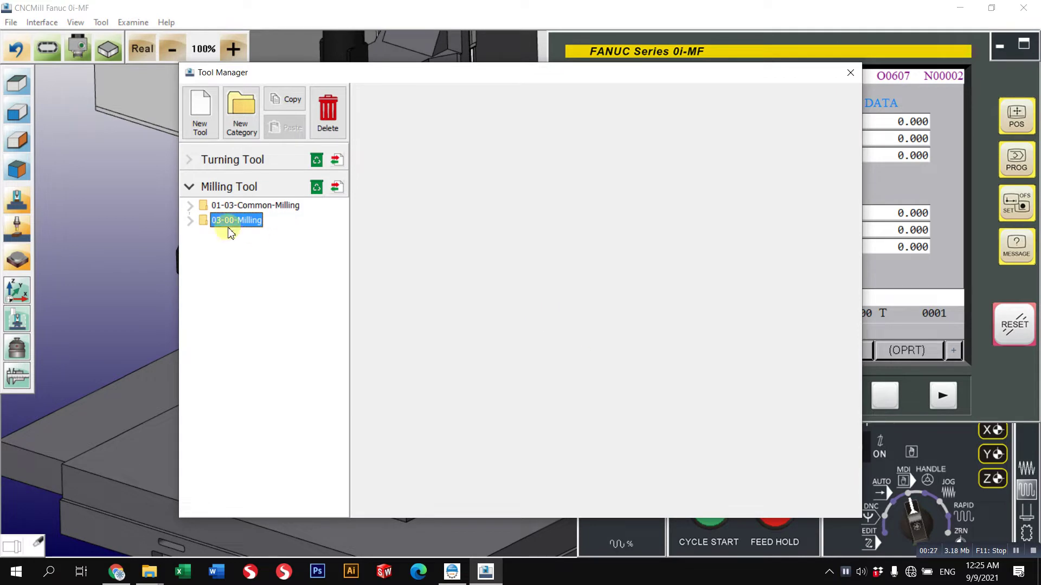
- Examine the tool folders inside the 01-03-Common-Milling and 03-00-Milling categories
{"action": "left_click", "coordinate": [254, 205]}
{"action": "left_click", "coordinate": [189, 206]}
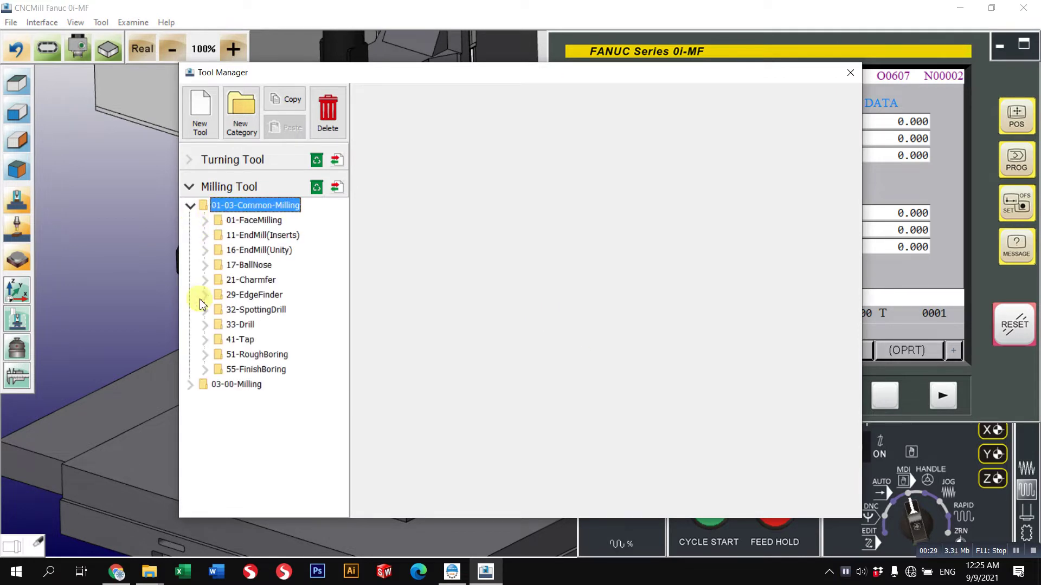
{"action": "left_click", "coordinate": [190, 385]}
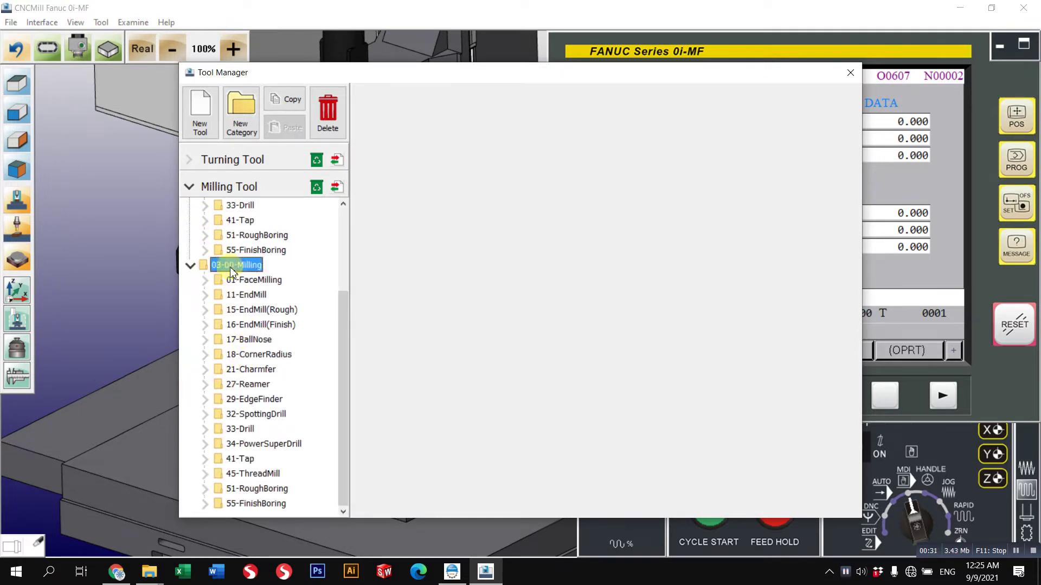
{"action": "scroll", "coordinate": [281, 342], "scroll_direction": "up", "scroll_amount": 3}
{"action": "left_click", "coordinate": [254, 220]}
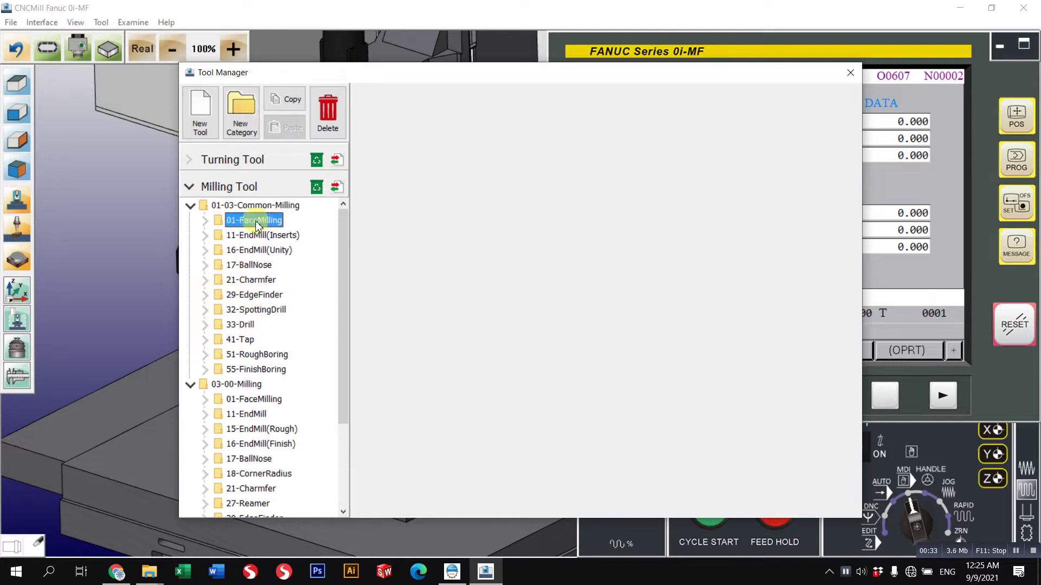
{"action": "left_click", "coordinate": [249, 264]}
{"action": "scroll", "coordinate": [260, 382], "scroll_direction": "down", "scroll_amount": 3}
{"action": "scroll", "coordinate": [243, 326], "scroll_direction": "up", "scroll_amount": 3}
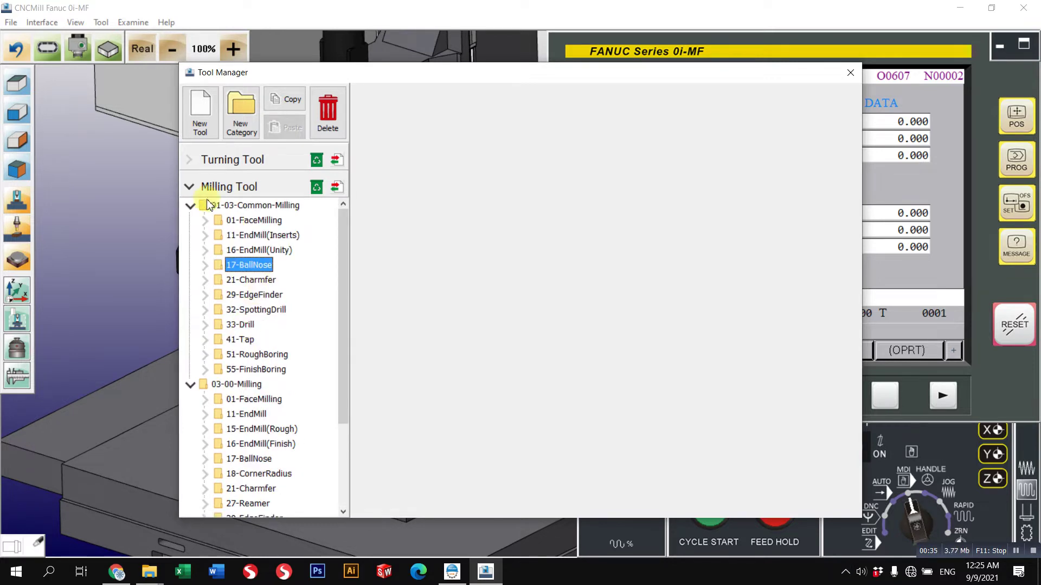
{"action": "left_click", "coordinate": [190, 206]}
{"action": "left_click", "coordinate": [190, 220]}
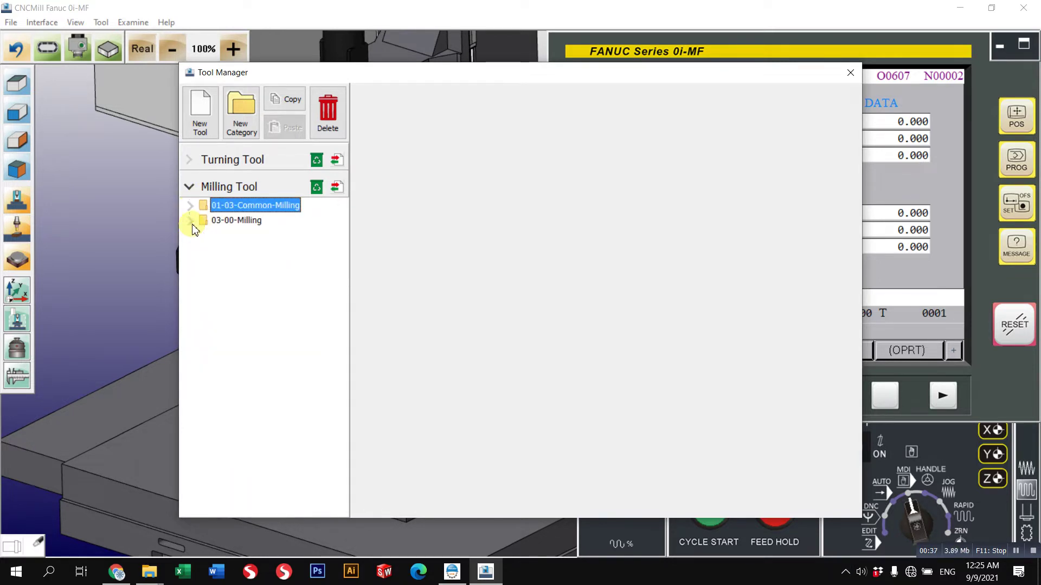
{"action": "left_click", "coordinate": [252, 219]}
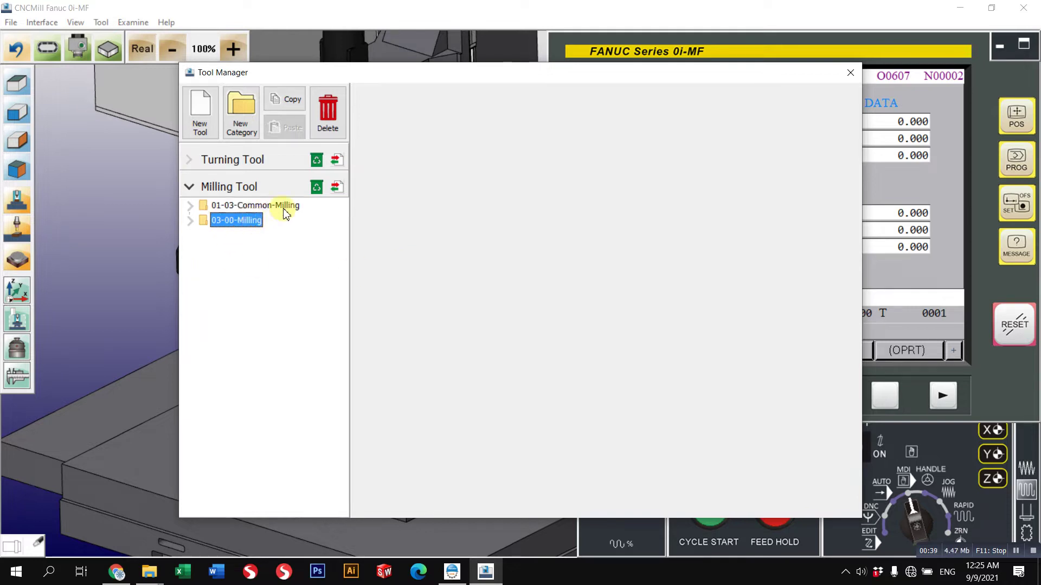
{"action": "left_click", "coordinate": [277, 207]}
{"action": "left_click", "coordinate": [255, 221]}
- Create a new milling tool category named POLITEKNIK
{"action": "left_click", "coordinate": [217, 128]}
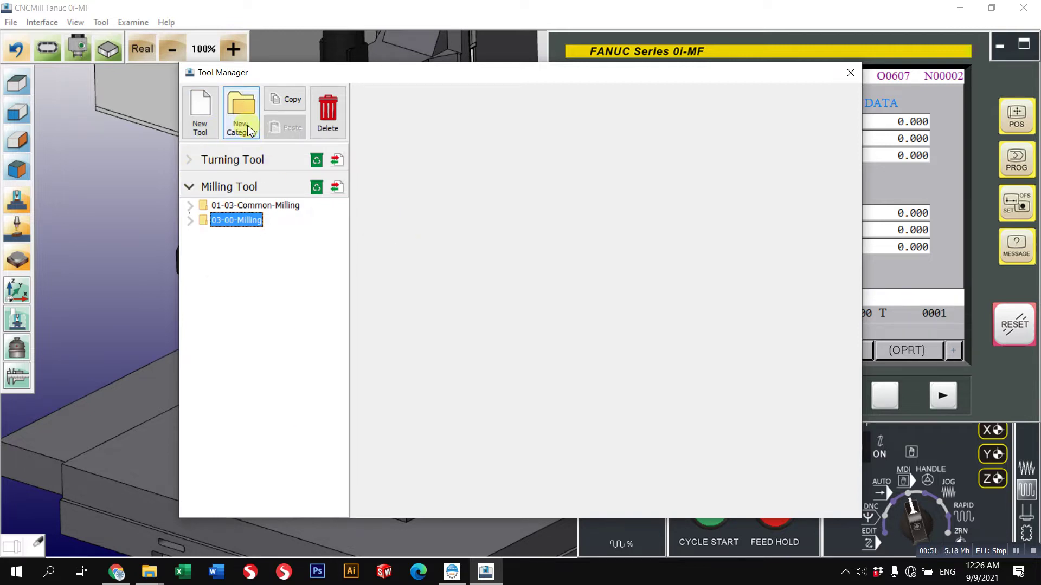
{"action": "left_click", "coordinate": [244, 129]}
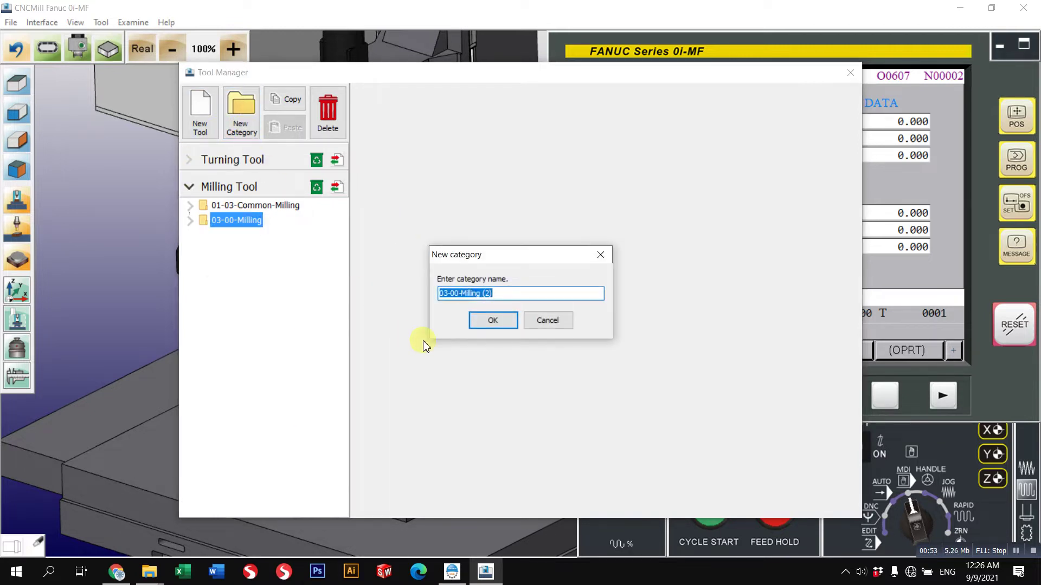
{"action": "type", "text": "POLITEKNIK"}
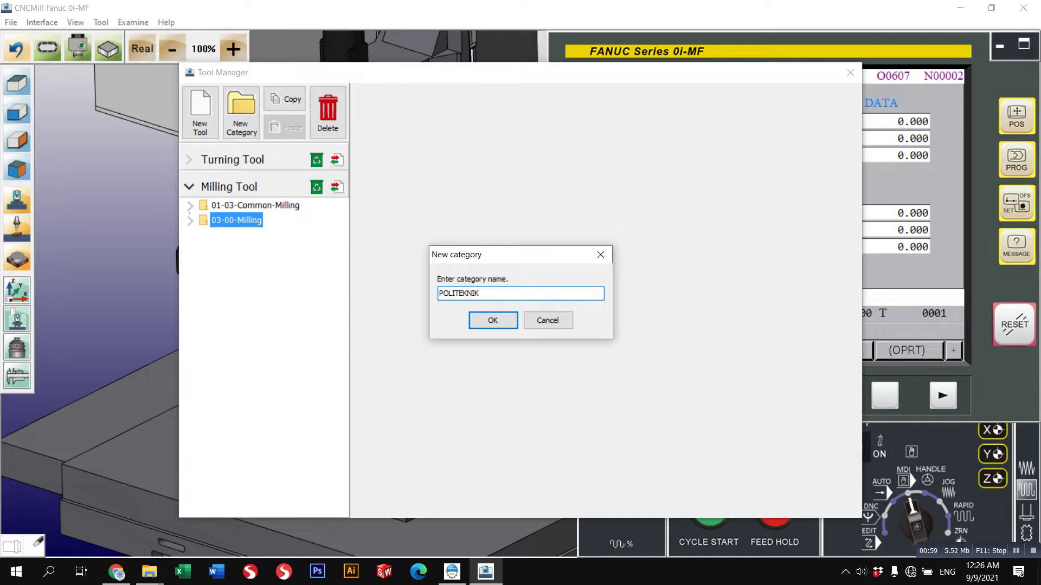
{"action": "left_click", "coordinate": [493, 325]}
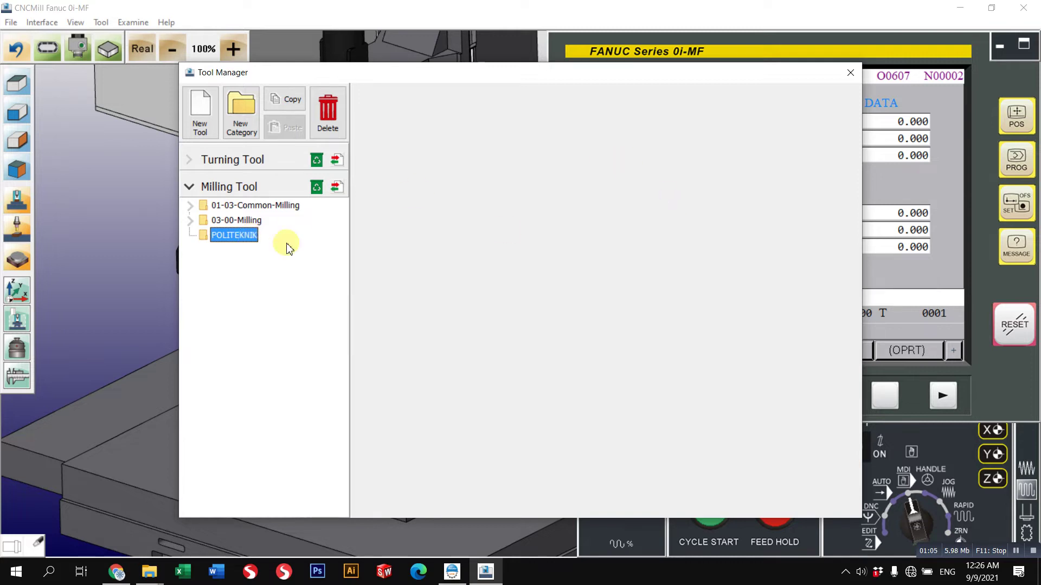
- Start a new Edge Finder milling tool in the POLITEKNIK category and name it EDGEFINDER
{"action": "left_click", "coordinate": [210, 120]}
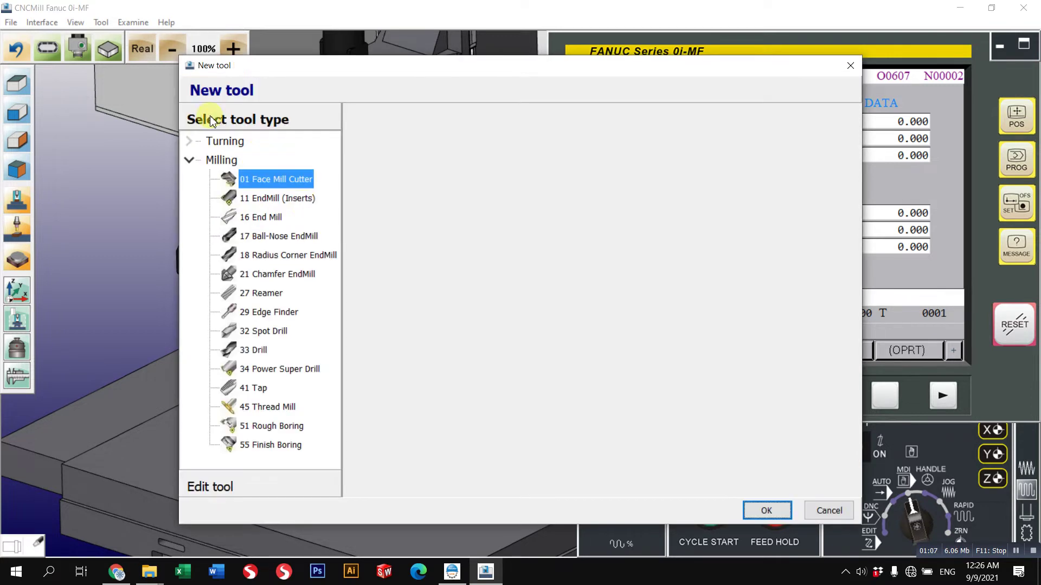
{"action": "double_click", "coordinate": [275, 313]}
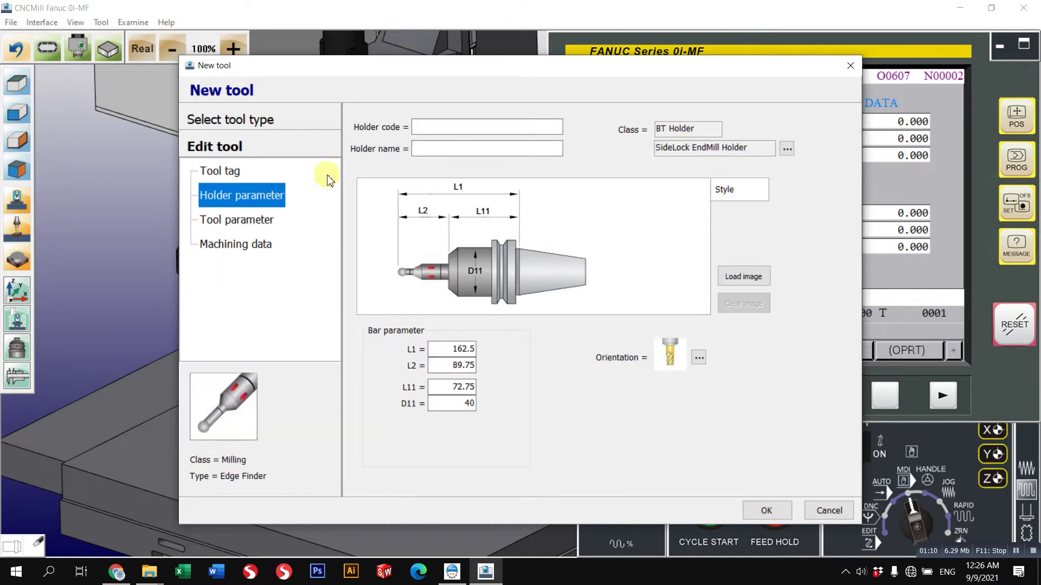
{"action": "left_click", "coordinate": [230, 171]}
{"action": "left_click", "coordinate": [453, 140]}
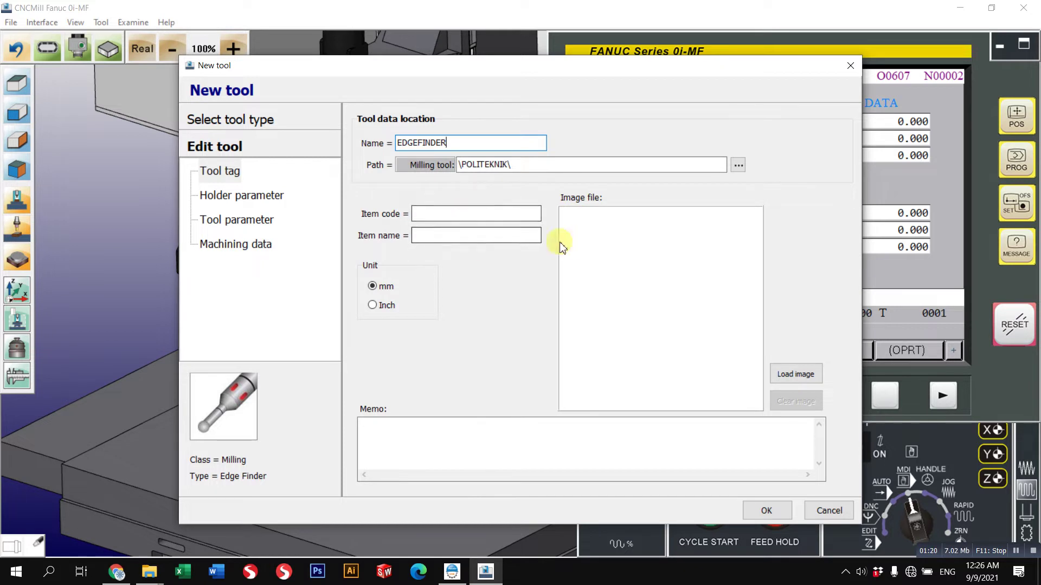
{"action": "left_click", "coordinate": [456, 235]}
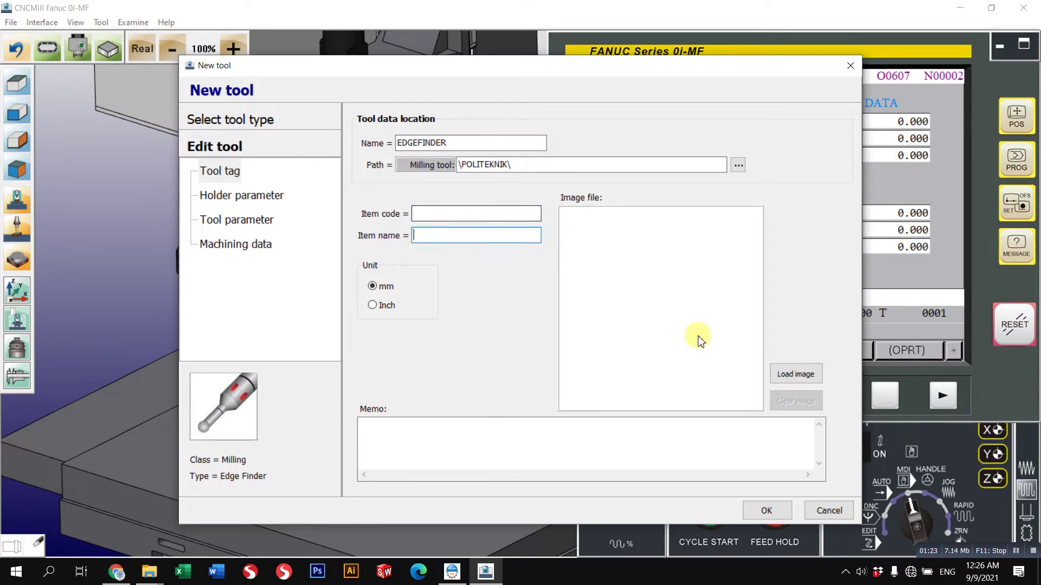
- Look through the available BT holder types for the edge finder, leaving the dialog without applying a choice
{"action": "left_click", "coordinate": [251, 197]}
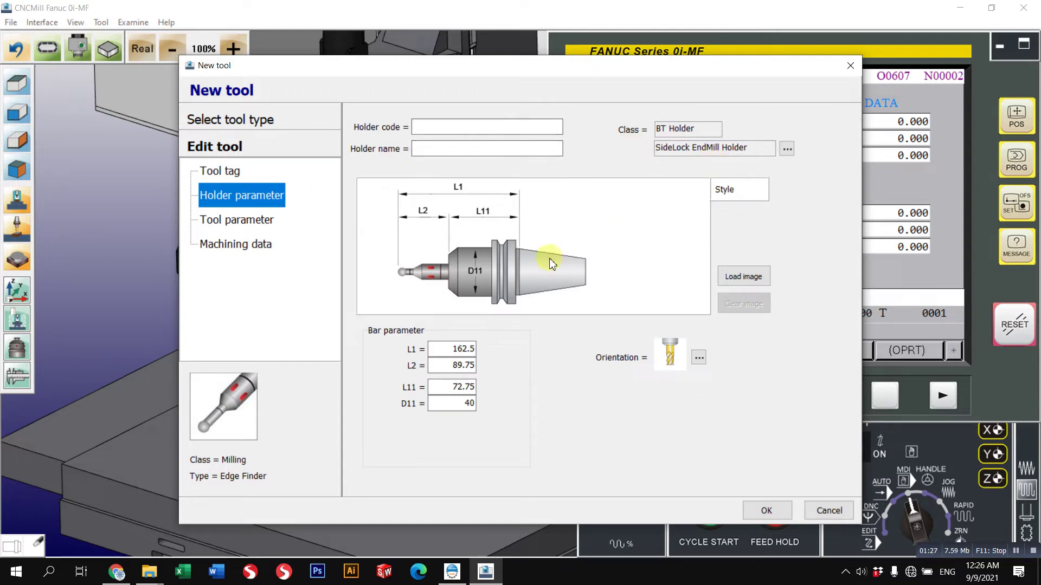
{"action": "left_click", "coordinate": [787, 150]}
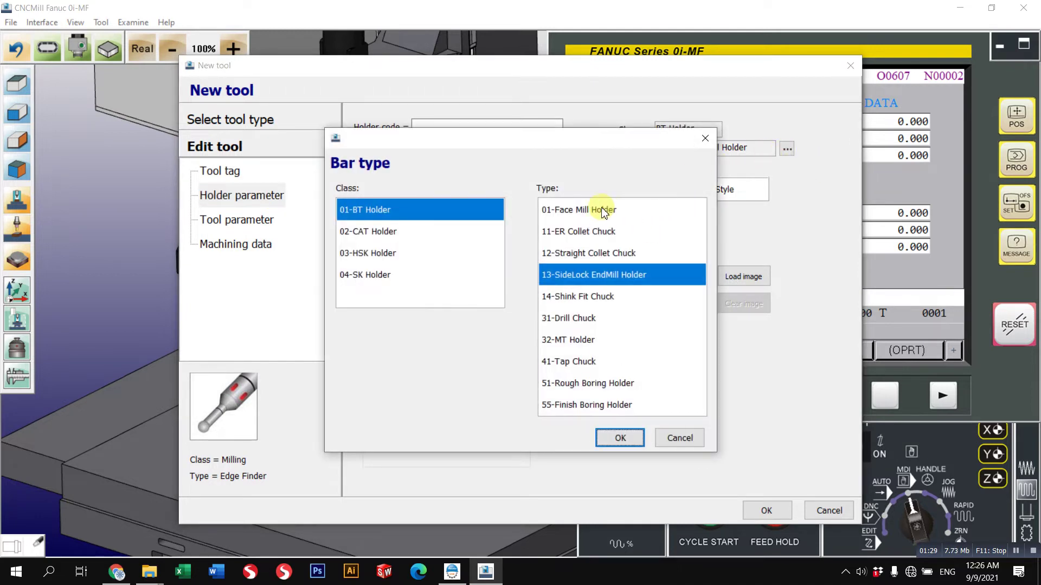
{"action": "left_click_drag", "start_coordinate": [599, 209], "coordinate": [613, 275]}
{"action": "left_click", "coordinate": [613, 405]}
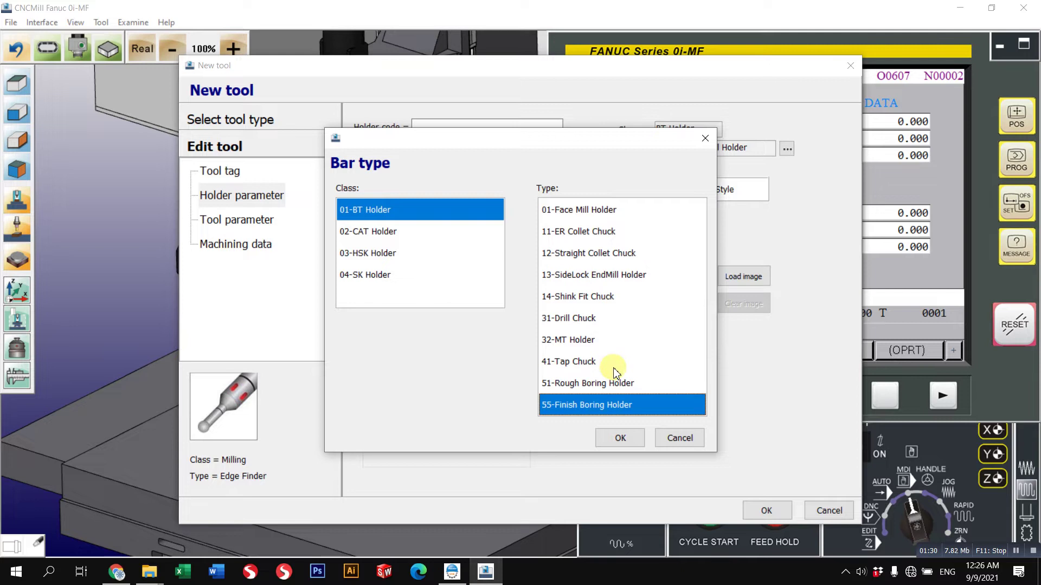
{"action": "left_click", "coordinate": [612, 361]}
{"action": "left_click", "coordinate": [616, 385]}
{"action": "left_click", "coordinate": [602, 340]}
{"action": "left_click", "coordinate": [596, 318]}
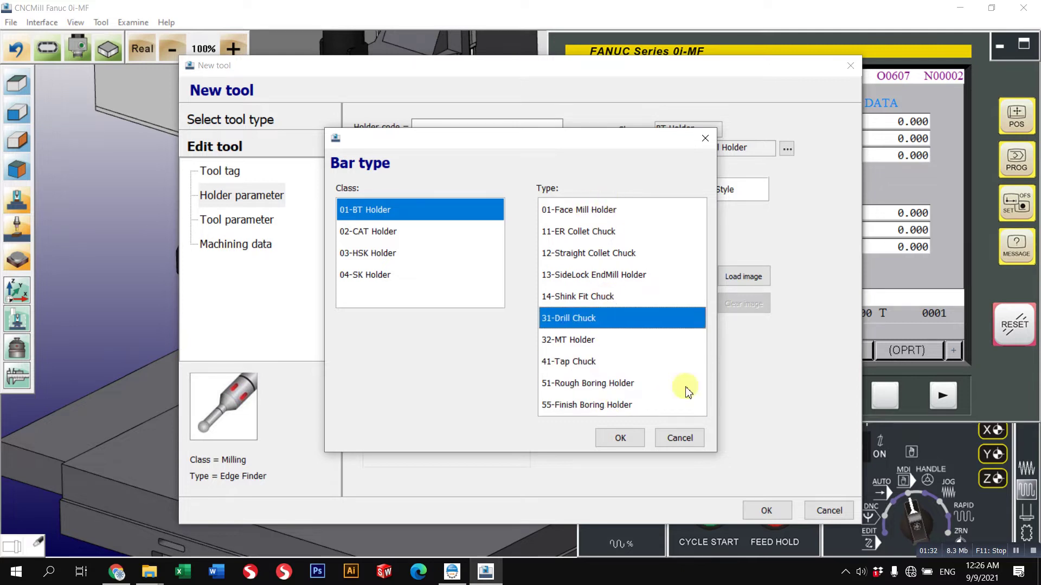
{"action": "left_click", "coordinate": [679, 438]}
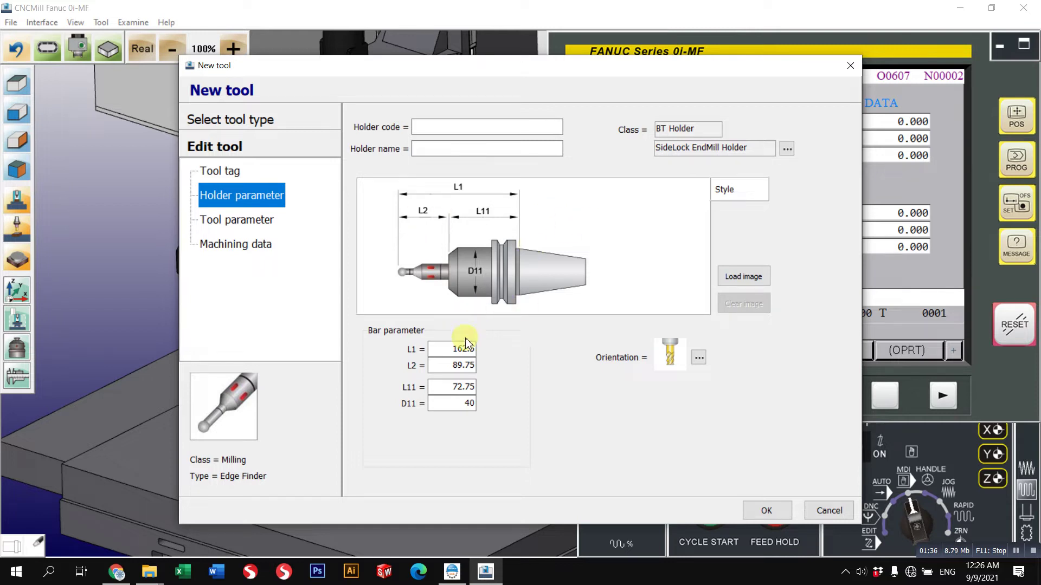
- Review the edge finder holder's bar parameters L1, L2, L11 and D11
{"action": "left_click_drag", "start_coordinate": [440, 349], "coordinate": [479, 351]}
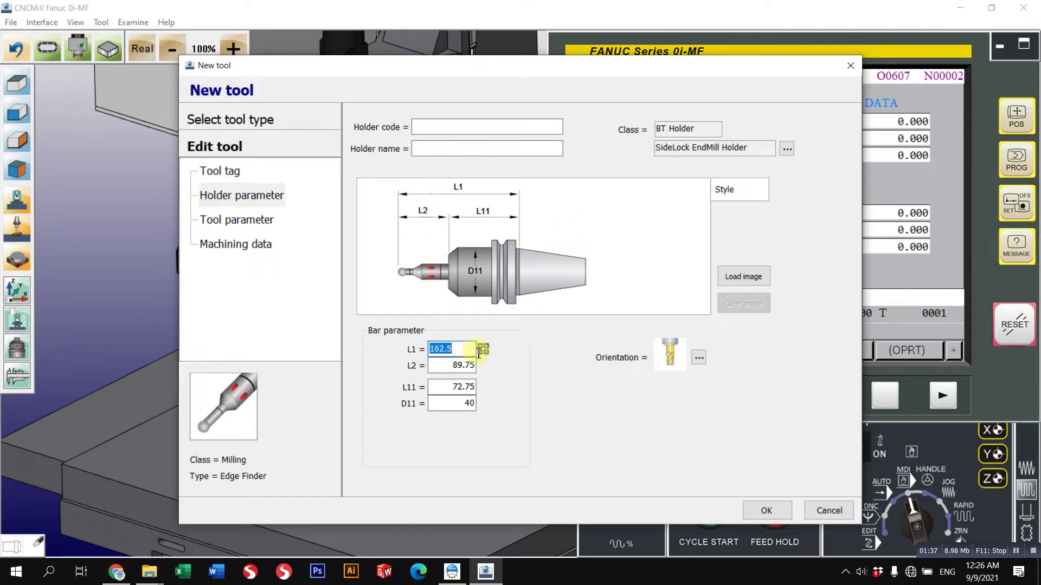
{"action": "double_click", "coordinate": [450, 367]}
{"action": "double_click", "coordinate": [451, 349]}
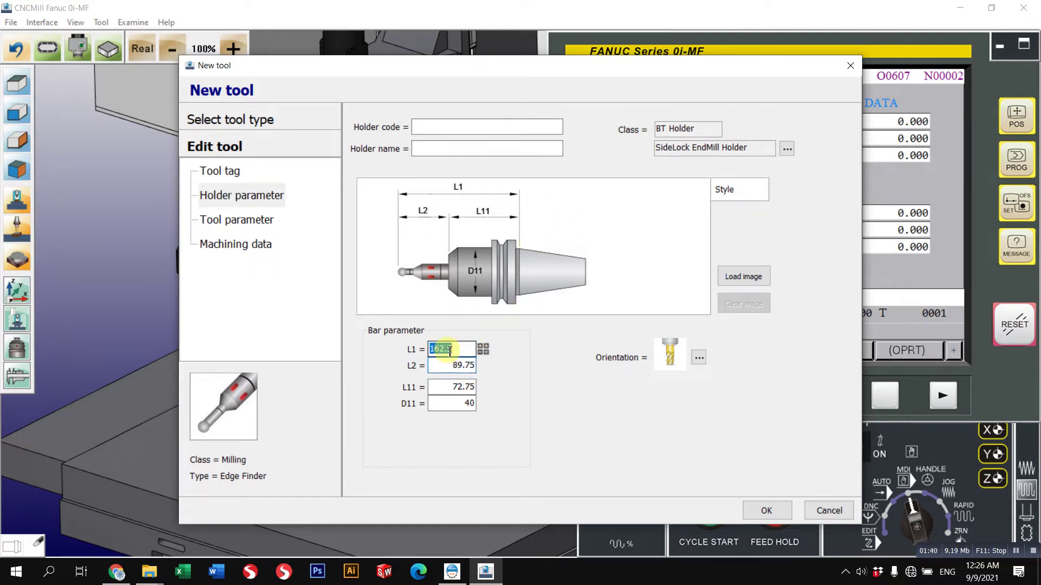
{"action": "double_click", "coordinate": [461, 365]}
{"action": "double_click", "coordinate": [449, 387]}
{"action": "double_click", "coordinate": [455, 403]}
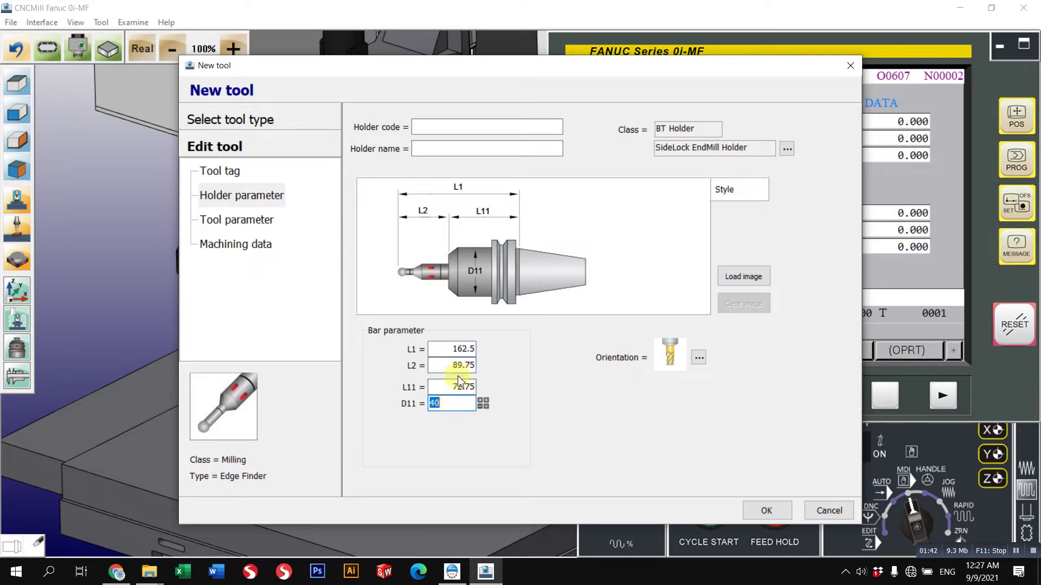
{"action": "double_click", "coordinate": [451, 349]}
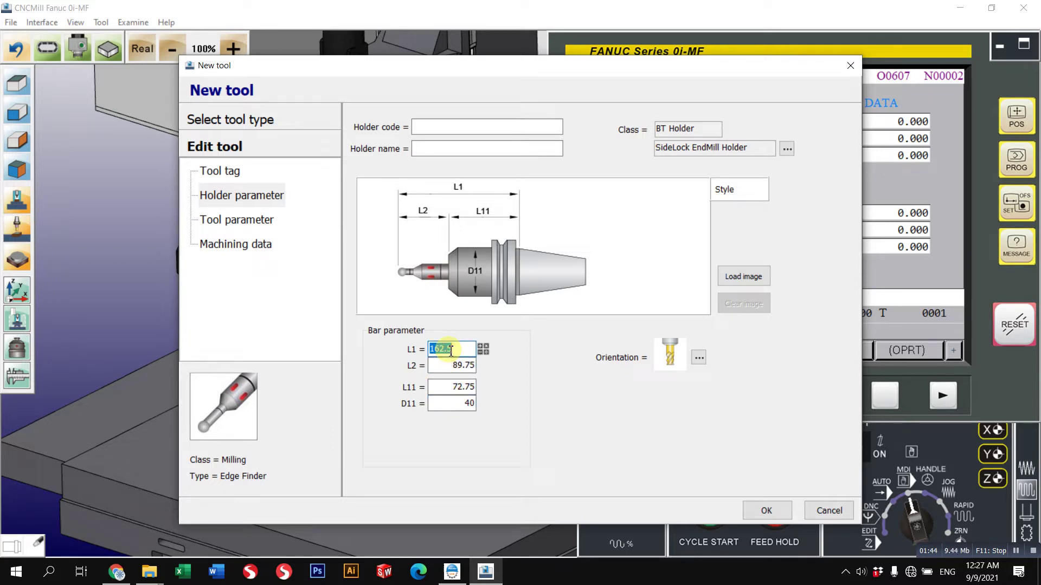
- Check the edge finder's tool diameter D21 and save the tool with its default parameters
{"action": "left_click", "coordinate": [233, 220]}
{"action": "double_click", "coordinate": [485, 349]}
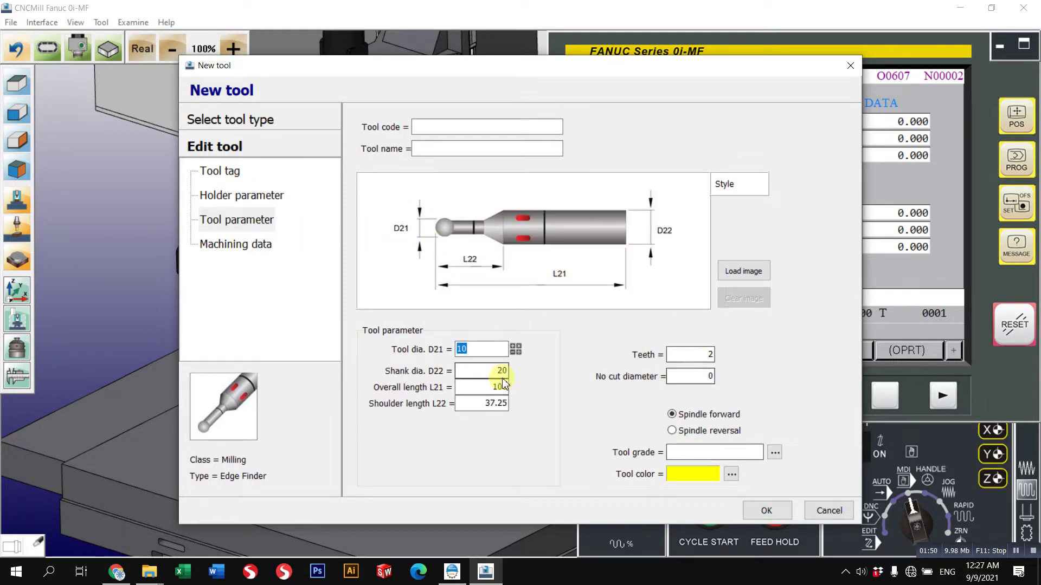
{"action": "left_click", "coordinate": [759, 510]}
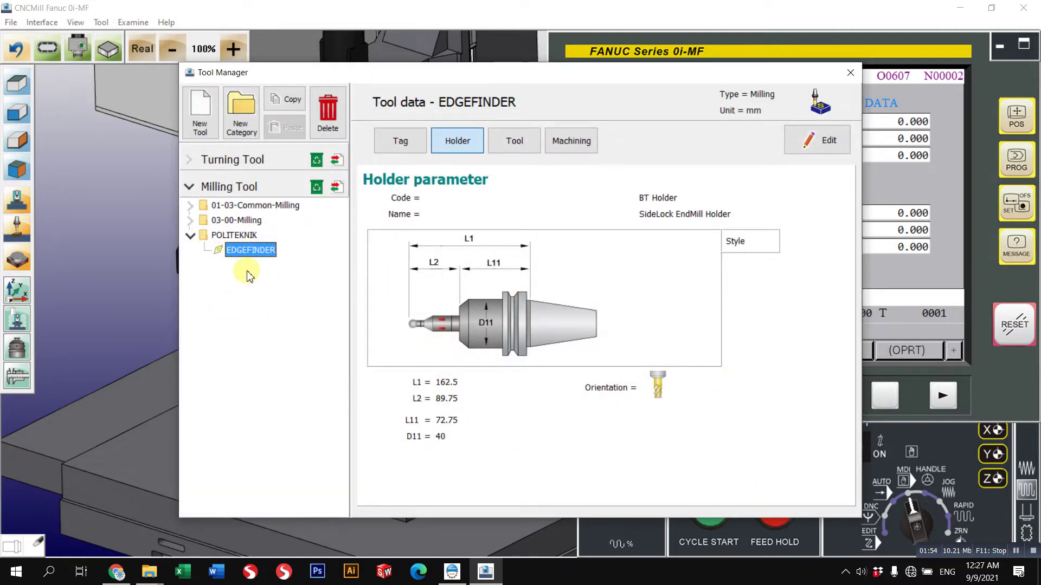
- Start another new milling tool in the POLITEKNIK category with the Spot Drill type
{"action": "left_click", "coordinate": [200, 113]}
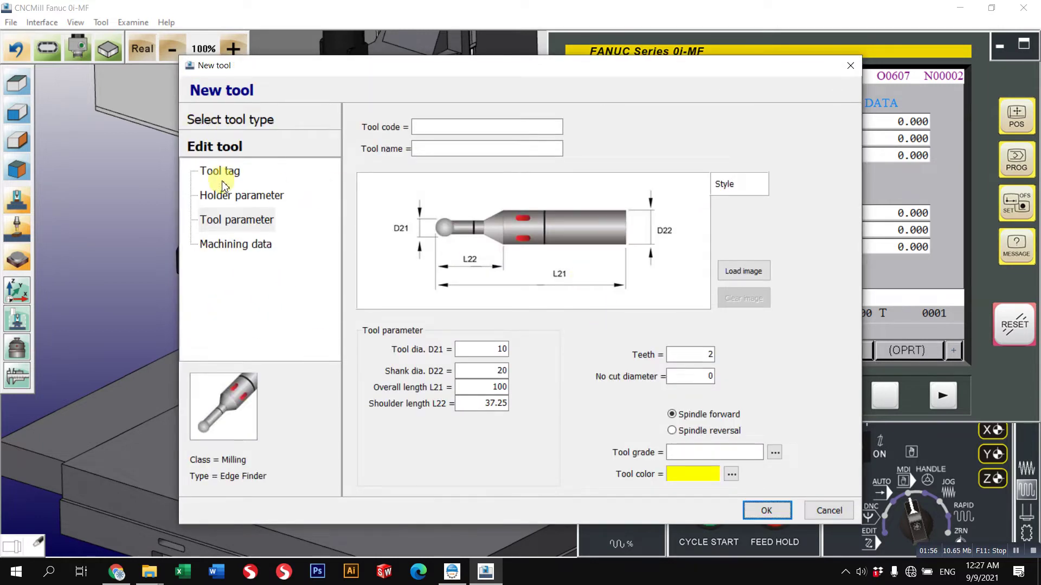
{"action": "left_click", "coordinate": [233, 119]}
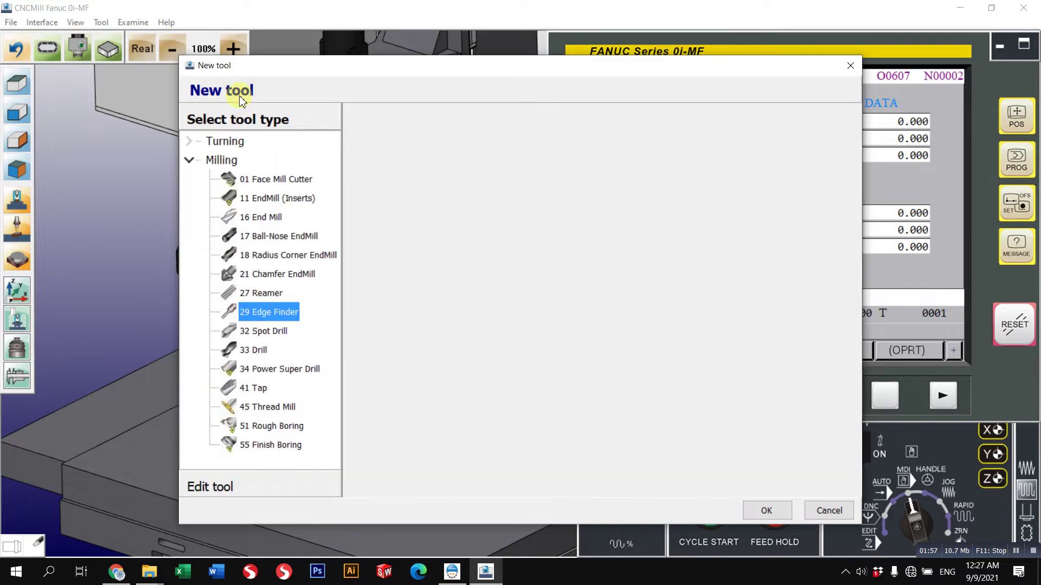
{"action": "left_click", "coordinate": [272, 337]}
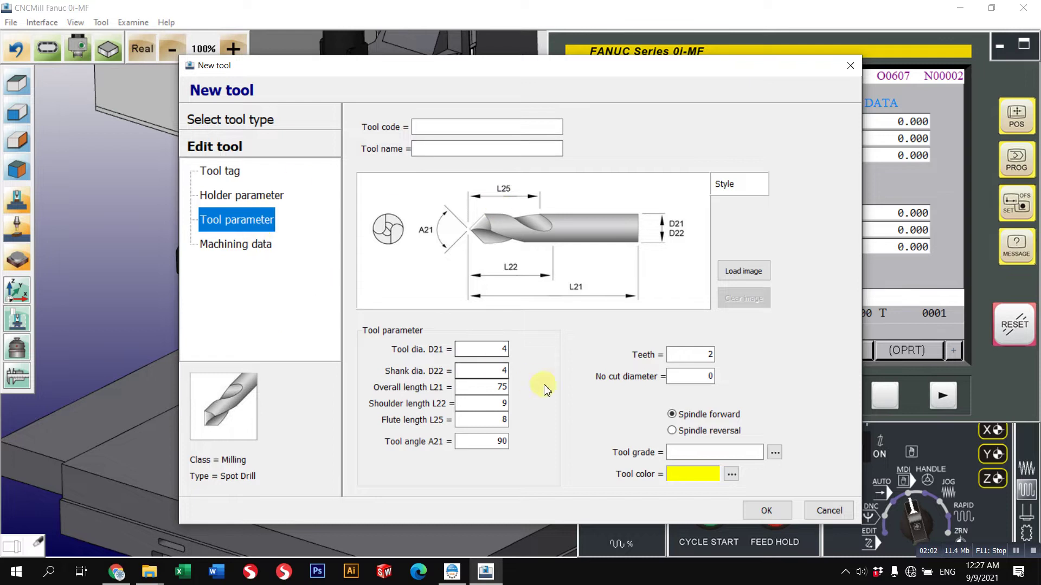
- Set the spot drill holder's L1 length to 120
{"action": "left_click", "coordinate": [233, 196]}
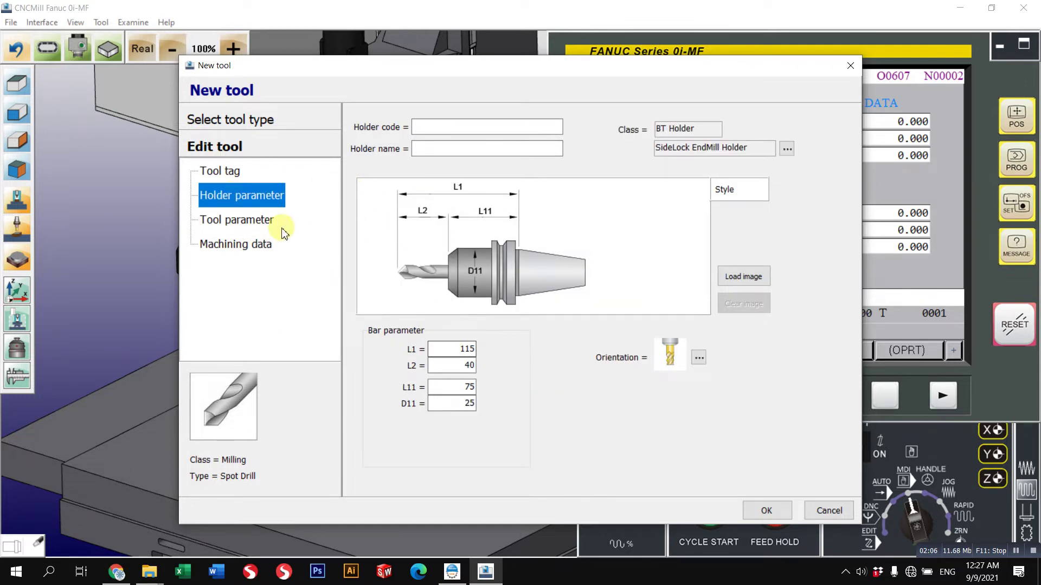
{"action": "left_click", "coordinate": [448, 349]}
{"action": "left_click", "coordinate": [462, 365]}
{"action": "left_click", "coordinate": [466, 387]}
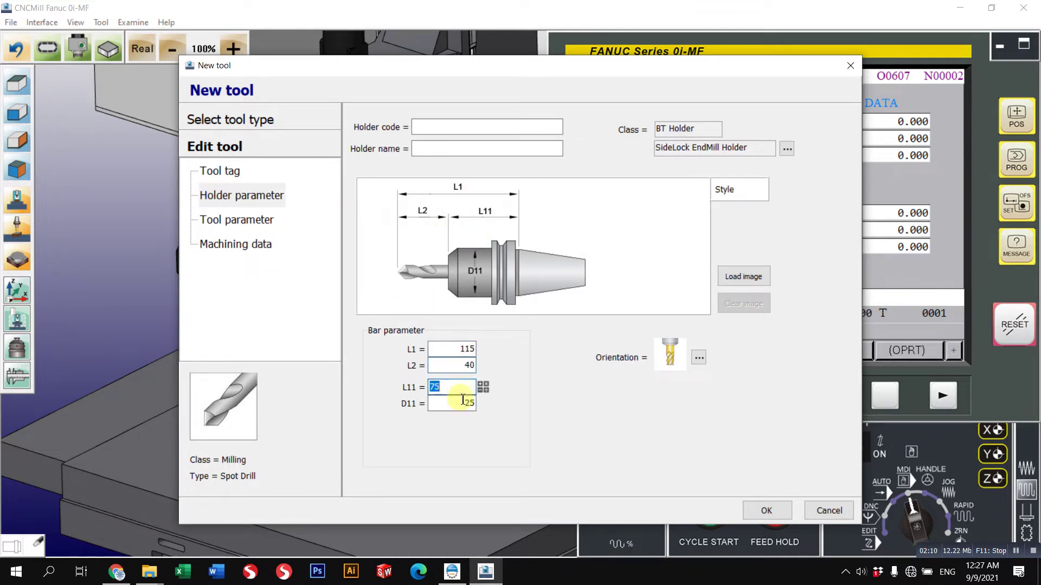
{"action": "left_click", "coordinate": [463, 402]}
{"action": "left_click", "coordinate": [455, 350]}
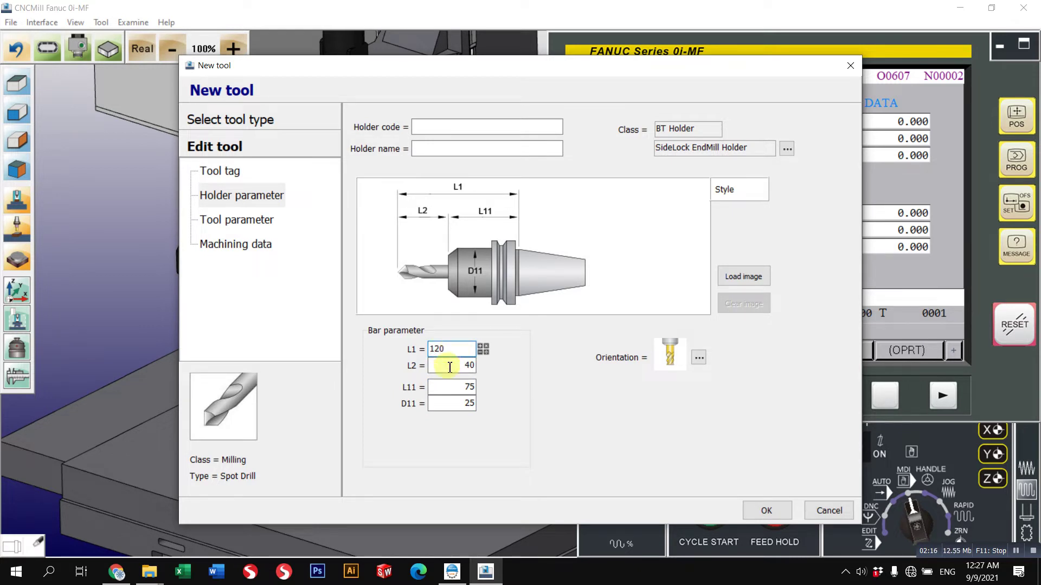
- Set the spot drill's overall length L21 to 80 in its tool parameters
{"action": "left_click", "coordinate": [450, 367]}
{"action": "left_click", "coordinate": [253, 222]}
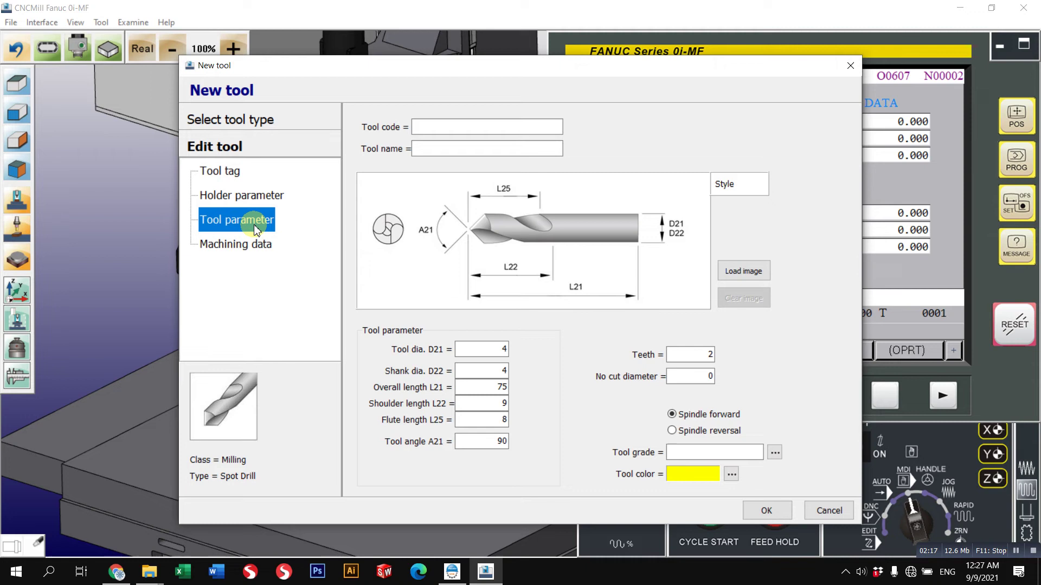
{"action": "left_click", "coordinate": [490, 350]}
{"action": "left_click", "coordinate": [490, 371]}
{"action": "left_click", "coordinate": [490, 387]}
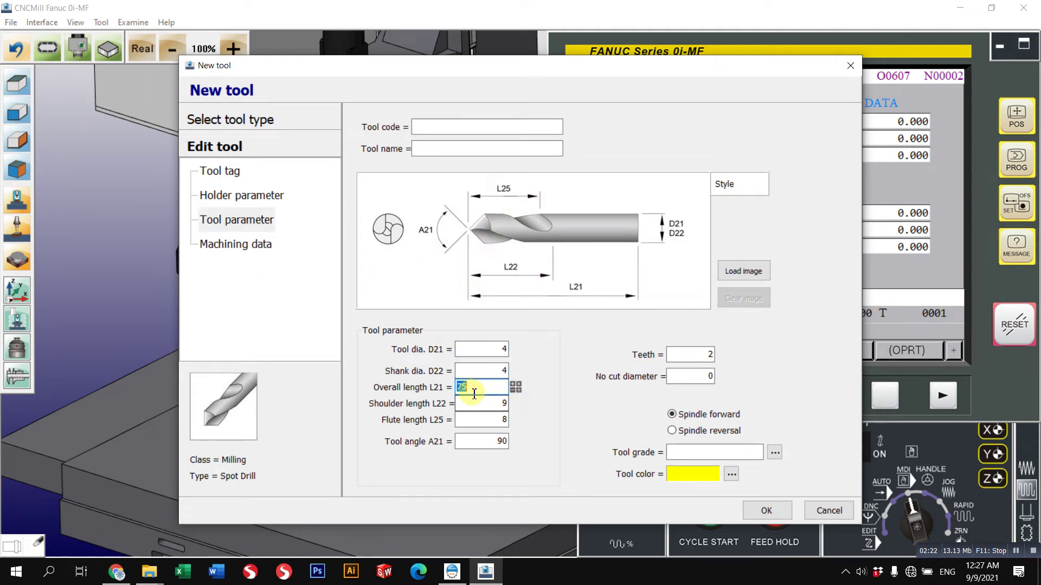
{"action": "left_click", "coordinate": [485, 403]}
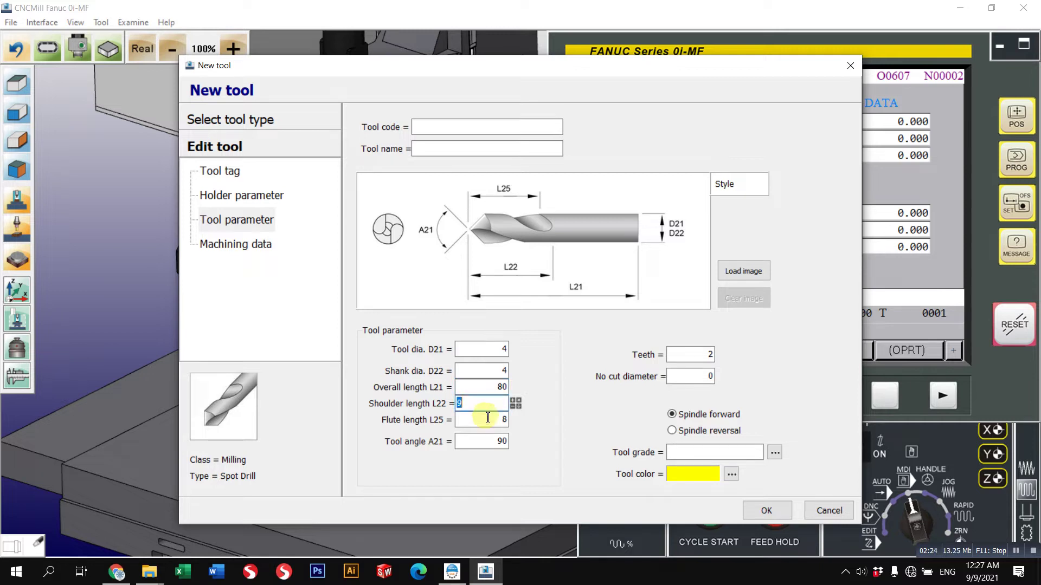
- Try 6 for the spot drill's shank and tool diameters, and return both D21 and D22 to 4
{"action": "left_click", "coordinate": [491, 370]}
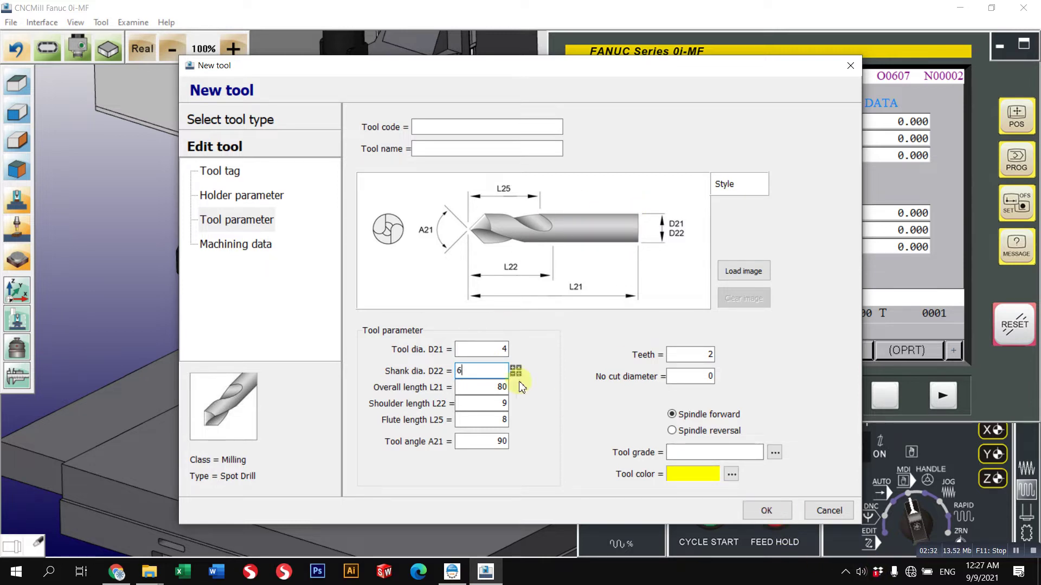
{"action": "left_click", "coordinate": [501, 350]}
{"action": "left_click", "coordinate": [493, 353]}
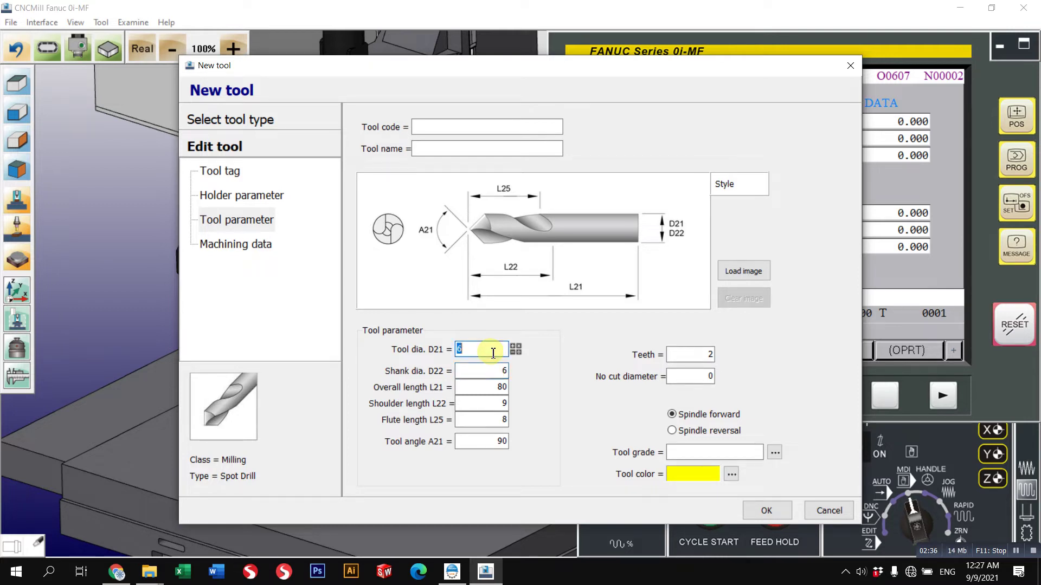
{"action": "type", "text": "4"}
{"action": "left_click", "coordinate": [507, 386]}
{"action": "left_click", "coordinate": [488, 370]}
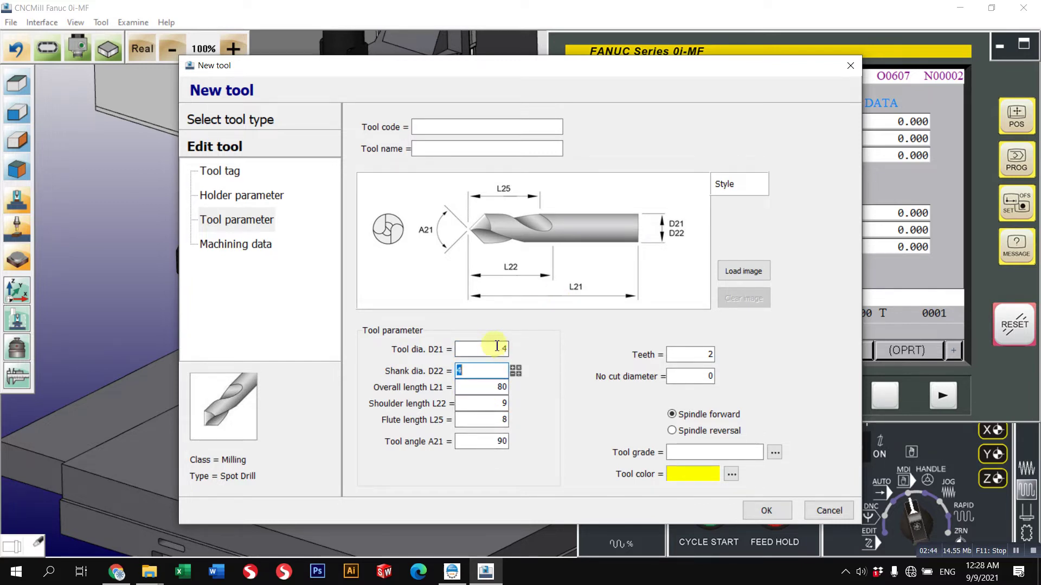
{"action": "left_click", "coordinate": [495, 347]}
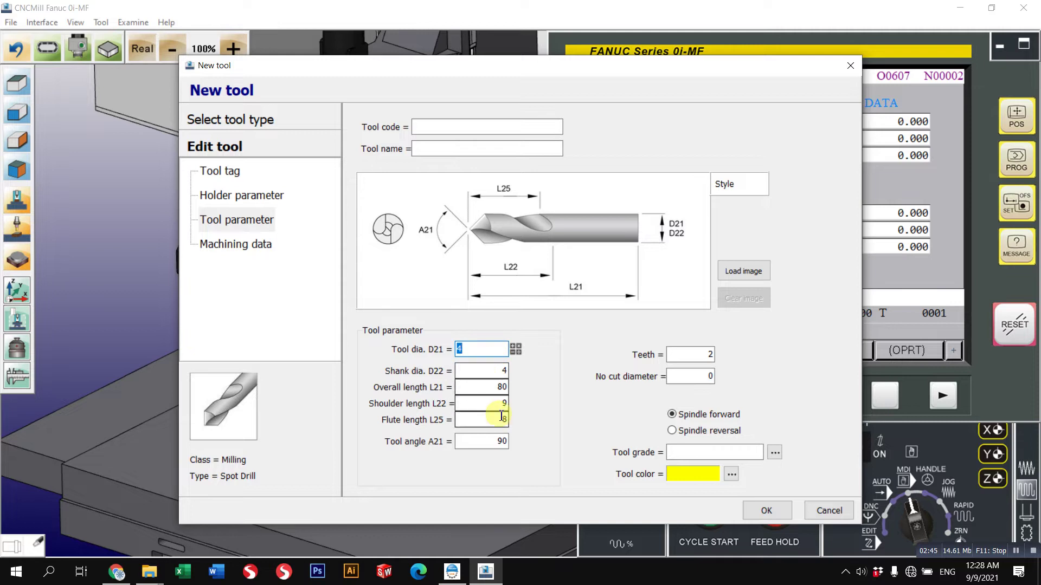
- Name the spot drill tool SPOTDRILL, save it and check it in the POLITEKNIK category
{"action": "left_click", "coordinate": [759, 510]}
{"action": "left_click", "coordinate": [525, 326]}
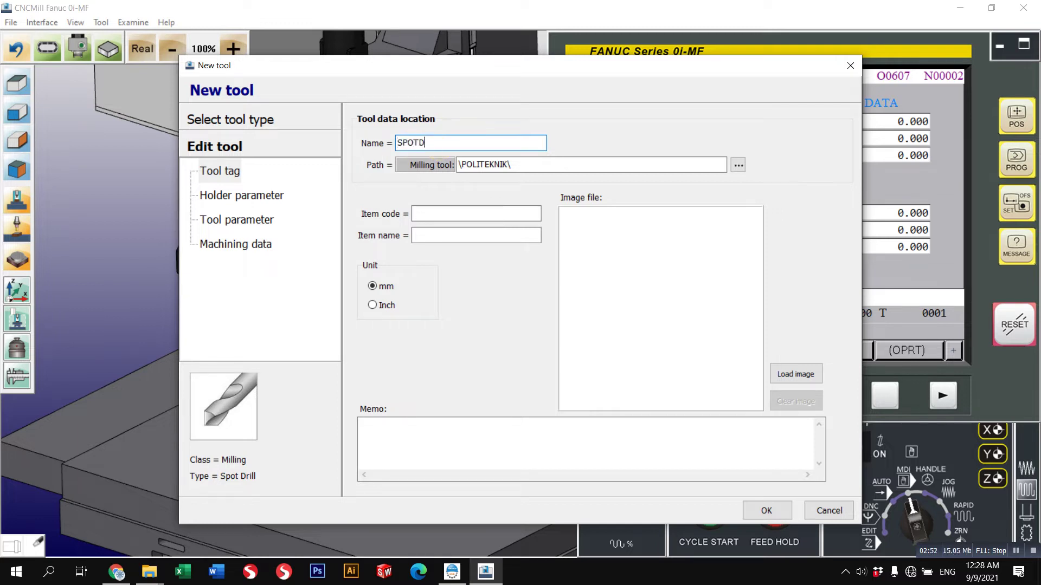
{"action": "left_click", "coordinate": [759, 509]}
{"action": "left_click", "coordinate": [242, 251]}
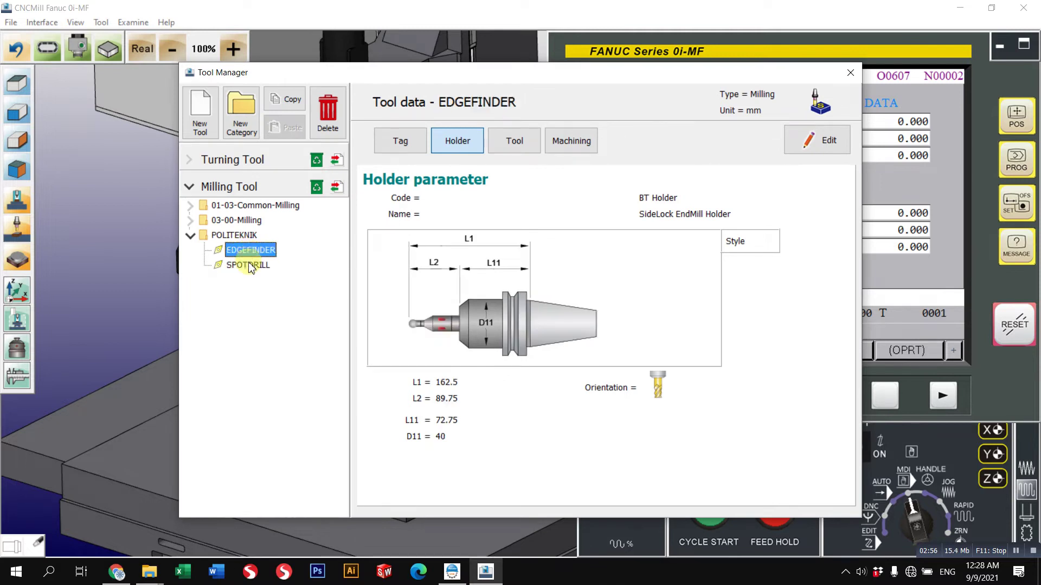
{"action": "left_click", "coordinate": [247, 264]}
{"action": "left_click", "coordinate": [253, 249]}
- Start a new milling tool in the POLITEKNIK category with the End Mill type and name it ENDMILL_D12
{"action": "left_click", "coordinate": [200, 113]}
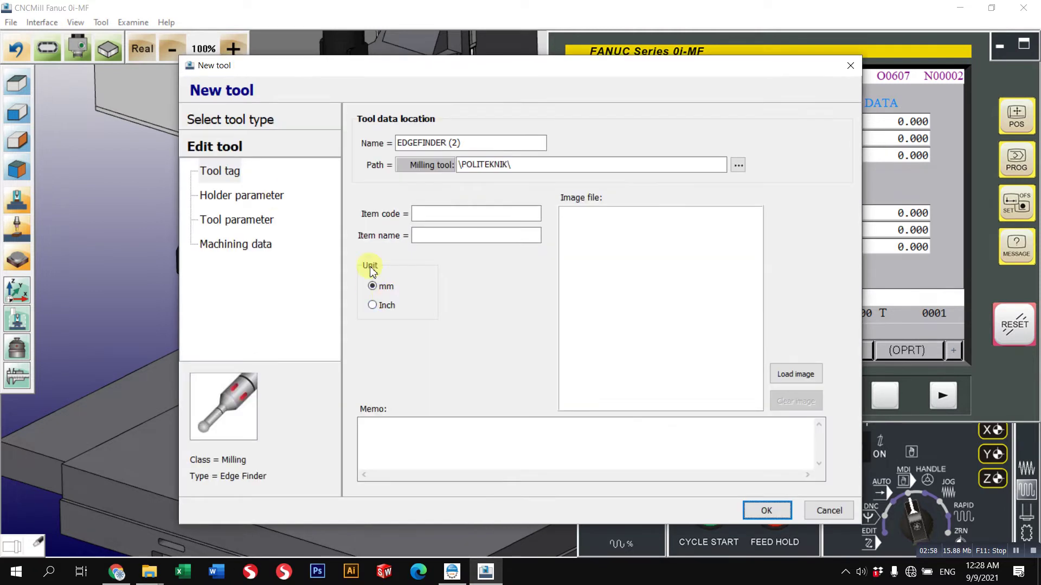
{"action": "left_click", "coordinate": [233, 120]}
{"action": "double_click", "coordinate": [233, 217]}
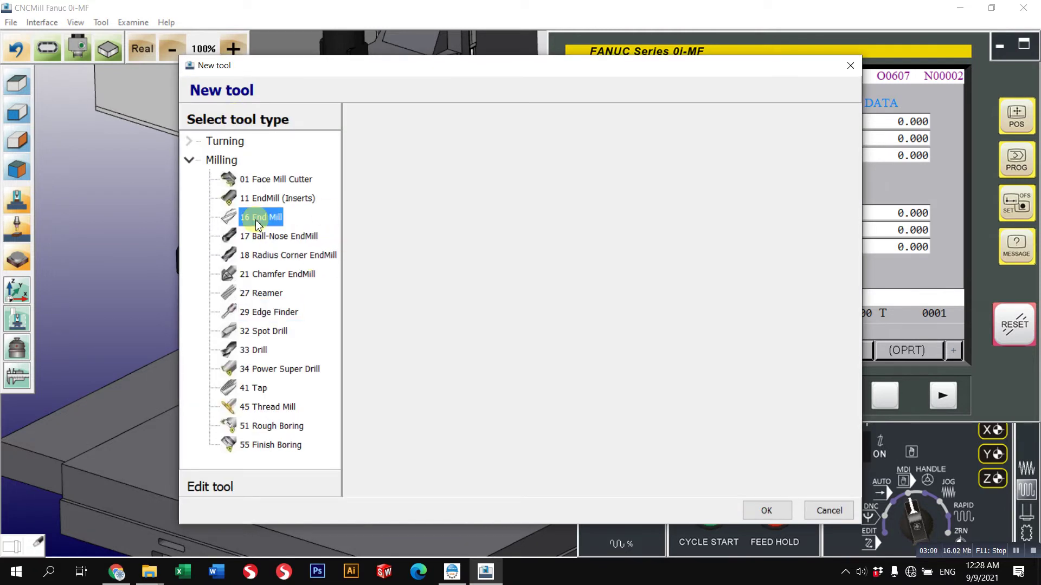
{"action": "left_click", "coordinate": [495, 143]}
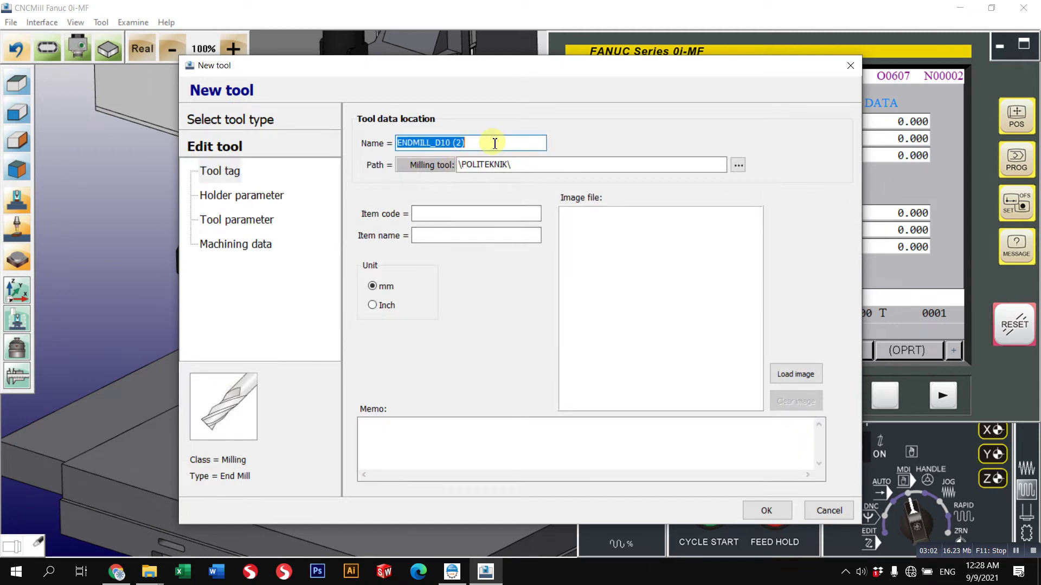
{"action": "left_click", "coordinate": [494, 143]}
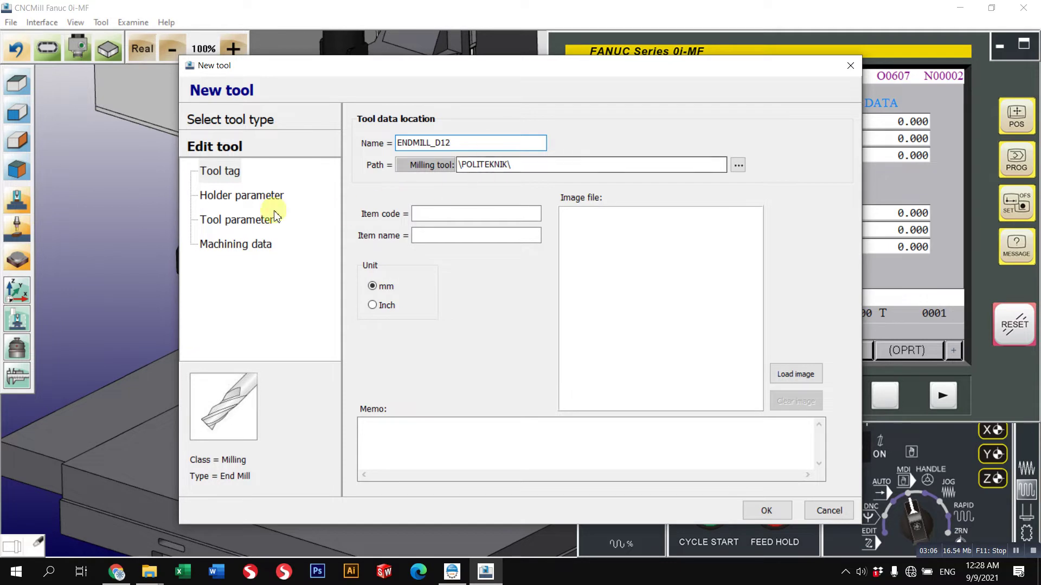
- Set the end mill's tool diameter D21 to 12 and shank diameter D22 to 15
{"action": "left_click", "coordinate": [233, 195]}
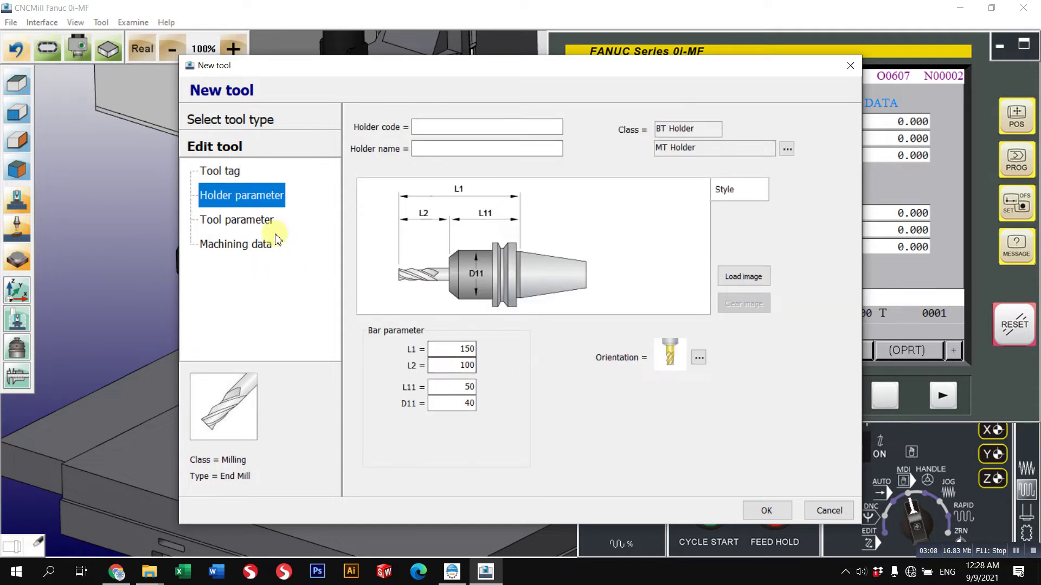
{"action": "left_click", "coordinate": [258, 221]}
{"action": "left_click", "coordinate": [491, 372]}
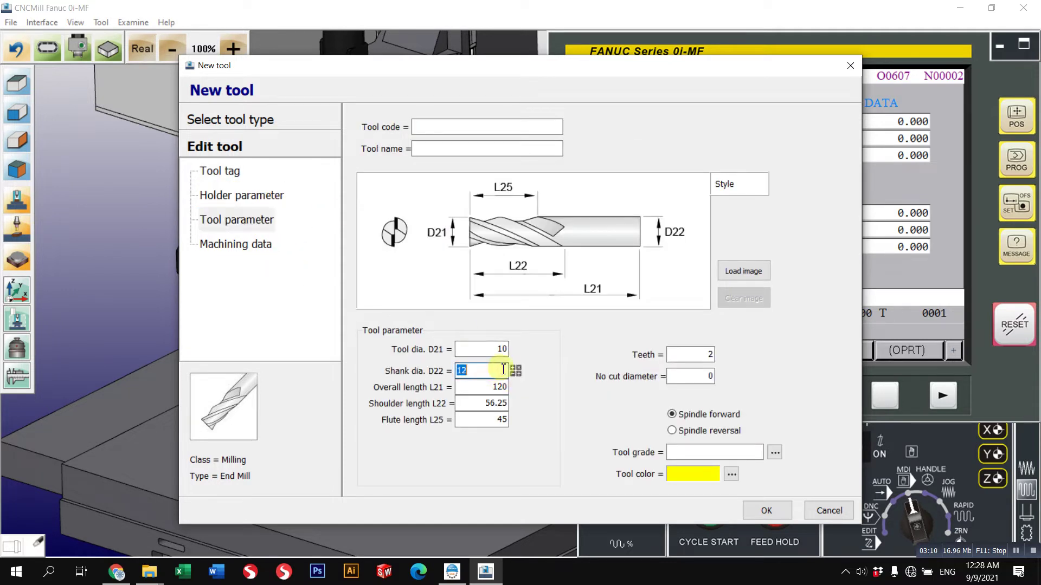
{"action": "left_click", "coordinate": [497, 348]}
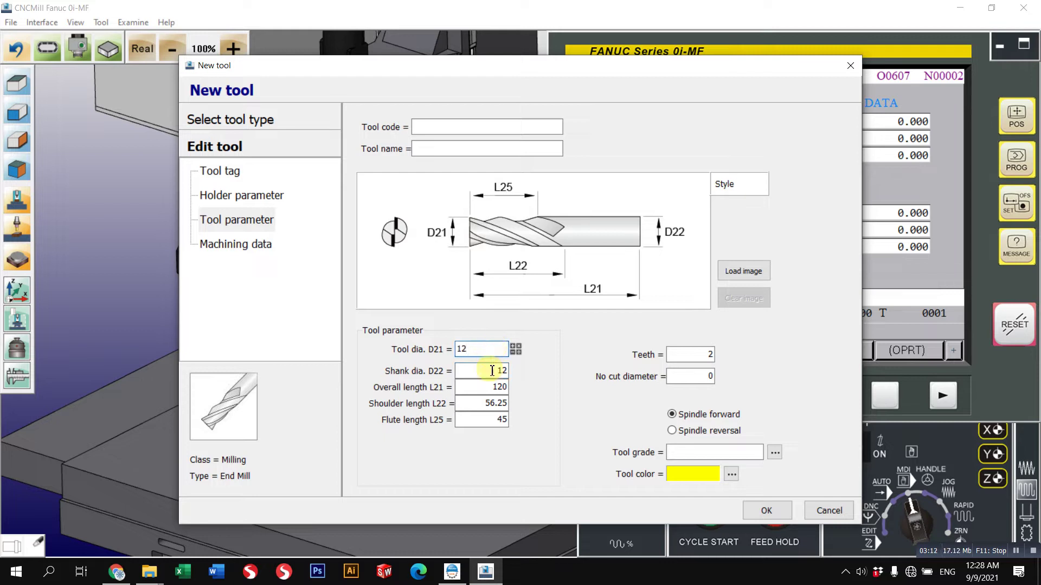
{"action": "left_click", "coordinate": [493, 374]}
{"action": "type", "text": "15"}
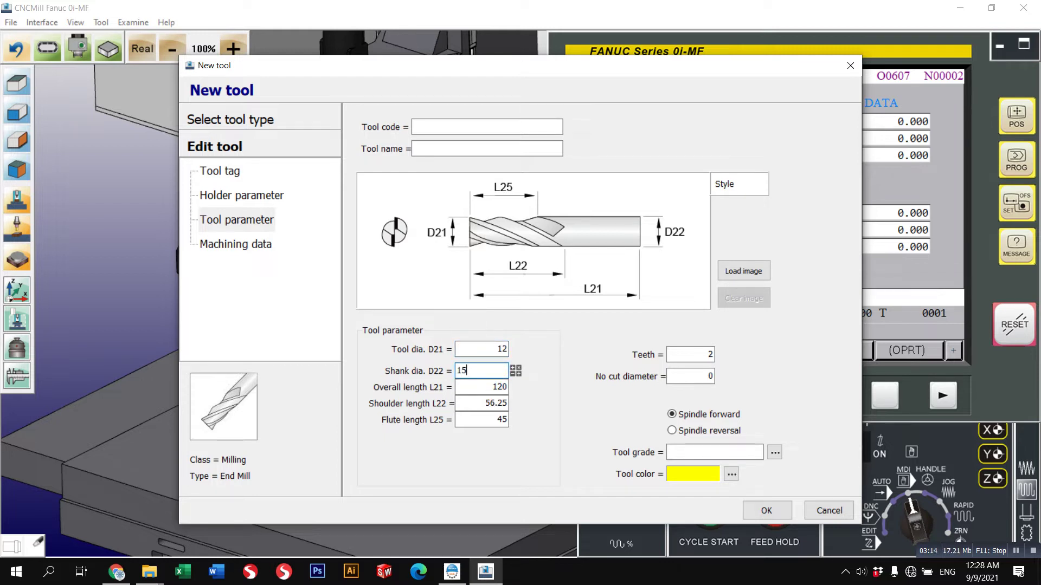
- Set the end mill's overall length L21 to 100 and save the tool
{"action": "left_click", "coordinate": [491, 386]}
{"action": "left_click", "coordinate": [491, 405]}
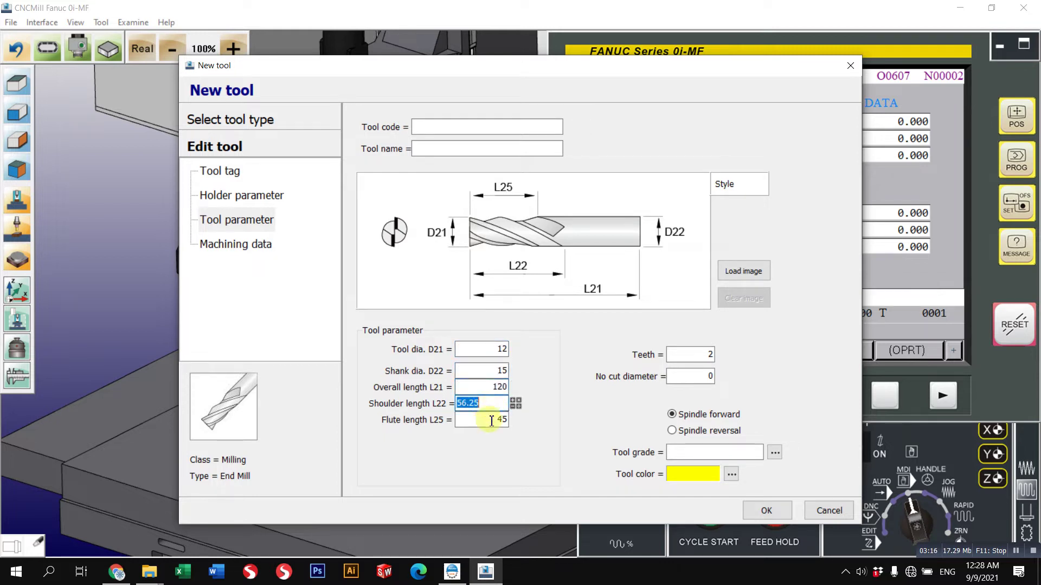
{"action": "left_click", "coordinate": [498, 388]}
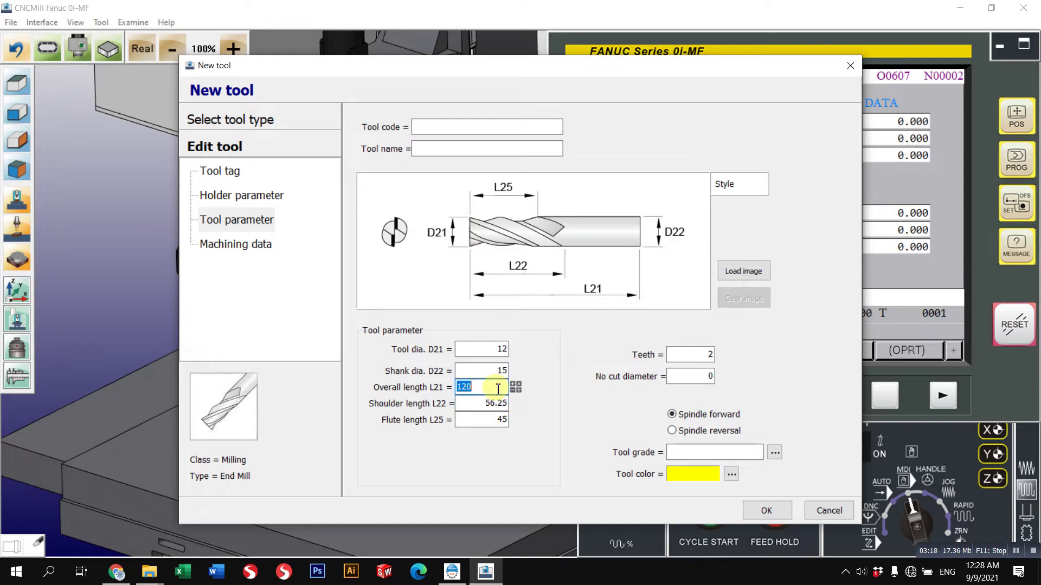
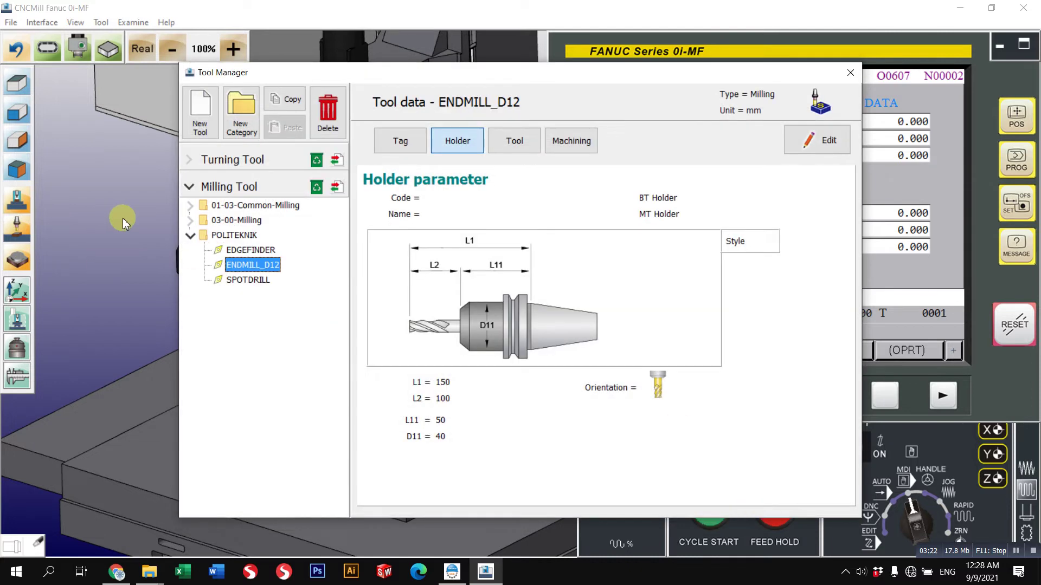
- Compare the holder parameters of the EDGEFINDER, ENDMILL_D12 and SPOTDRILL tools in the POLITEKNIK category
{"action": "left_click", "coordinate": [251, 250]}
{"action": "left_click", "coordinate": [251, 281]}
{"action": "left_click", "coordinate": [250, 250]}
{"action": "left_click", "coordinate": [252, 264]}
{"action": "left_click", "coordinate": [250, 250]}
{"action": "left_click", "coordinate": [253, 264]}
{"action": "left_click", "coordinate": [262, 281]}
{"action": "left_click", "coordinate": [252, 250]}
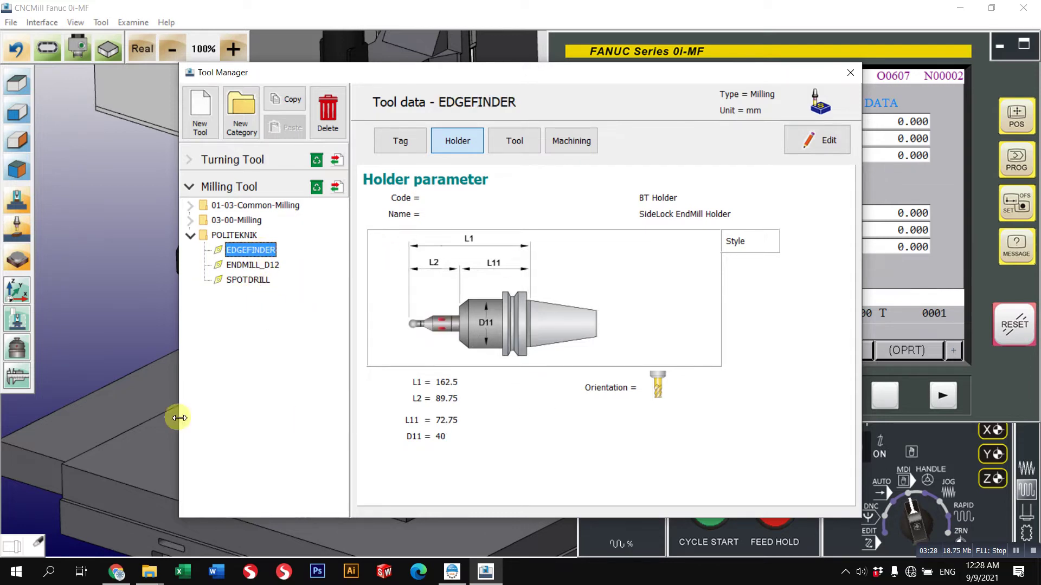
- Preview the parameters of the Radius Corner EndMill, End Mill and Ball-Nose EndMill types in a new tool, and cancel it
{"action": "left_click", "coordinate": [200, 113]}
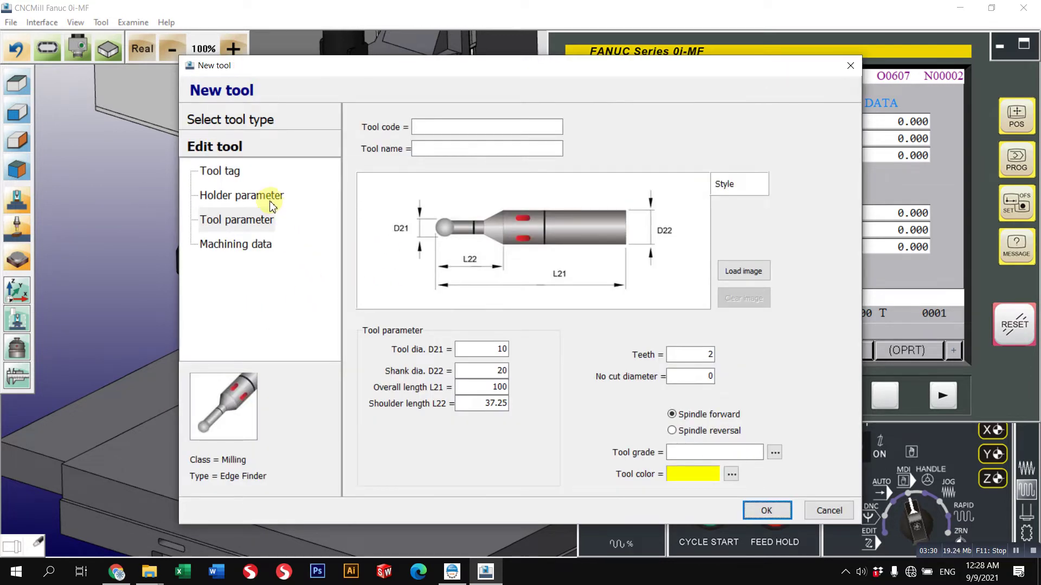
{"action": "left_click", "coordinate": [242, 120]}
{"action": "double_click", "coordinate": [280, 255]}
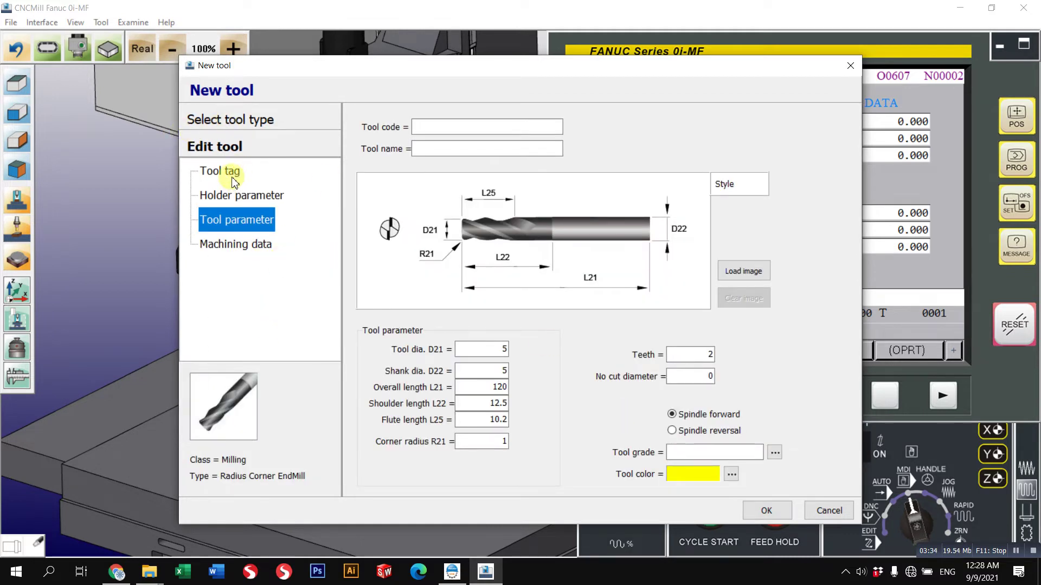
{"action": "left_click", "coordinate": [265, 120]}
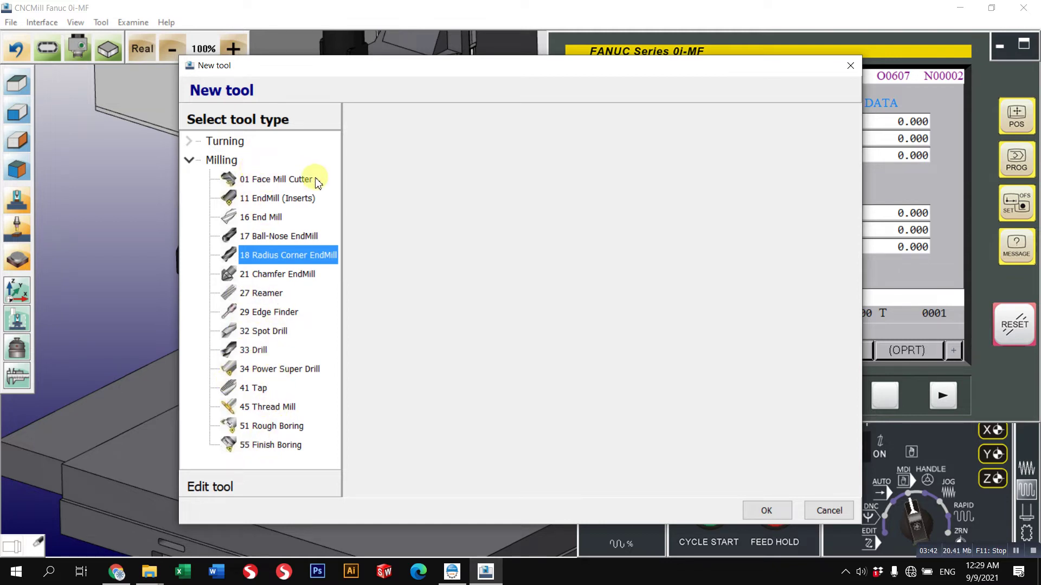
{"action": "double_click", "coordinate": [265, 220]}
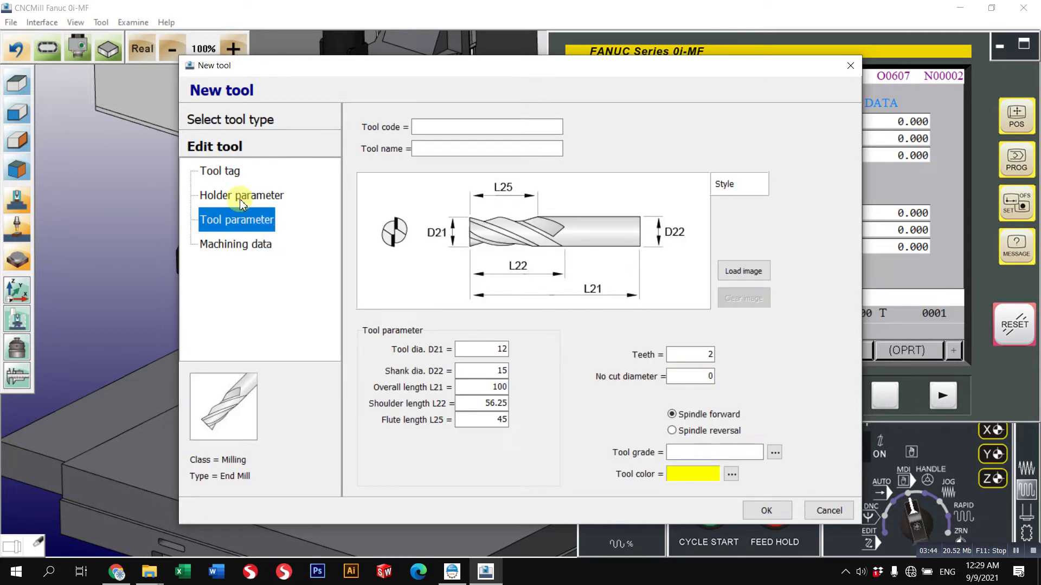
{"action": "left_click", "coordinate": [237, 193]}
{"action": "left_click", "coordinate": [217, 122]}
{"action": "double_click", "coordinate": [264, 237]}
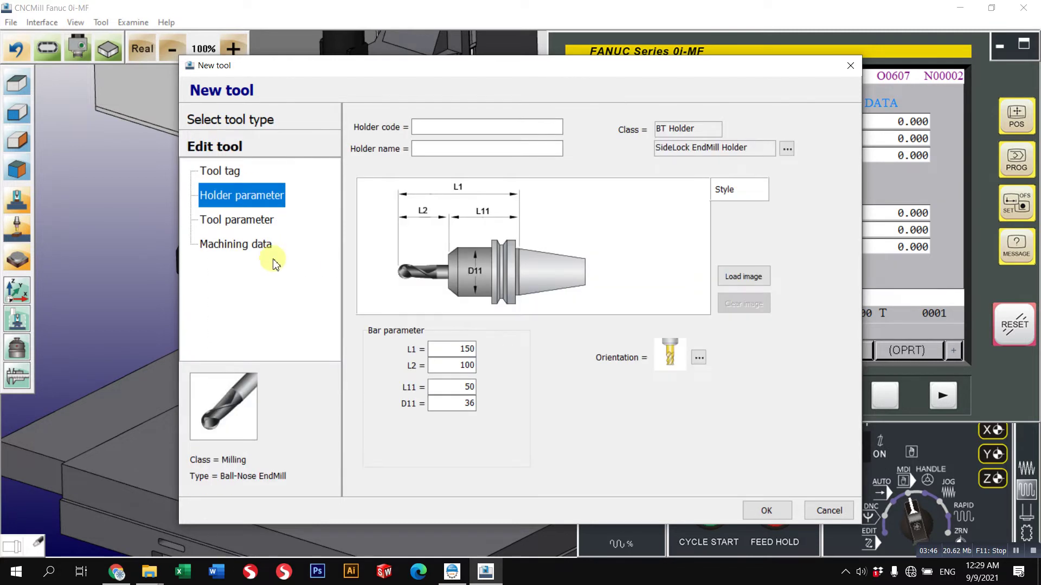
{"action": "left_click", "coordinate": [254, 117]}
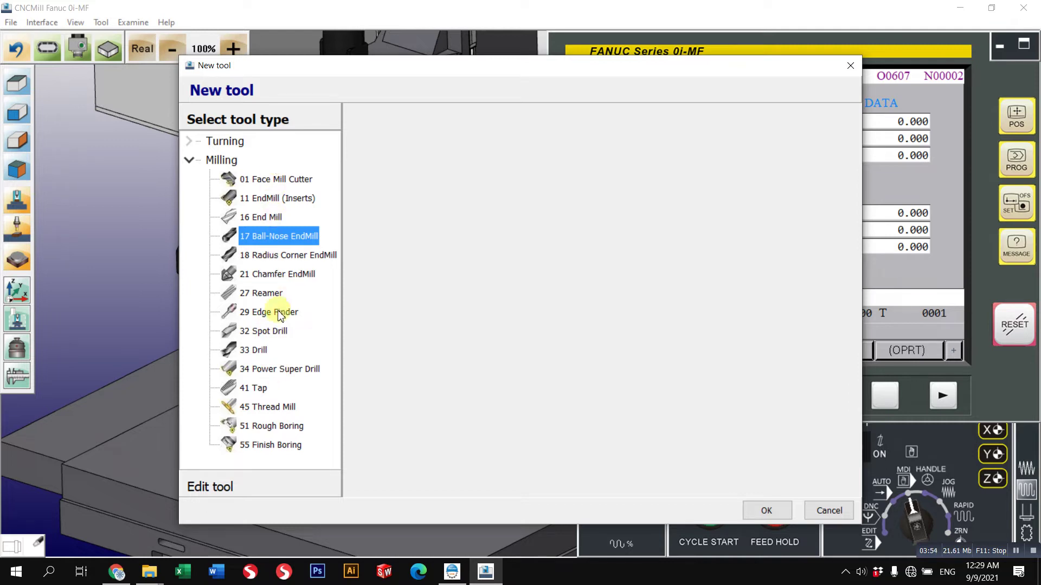
{"action": "left_click", "coordinate": [832, 515]}
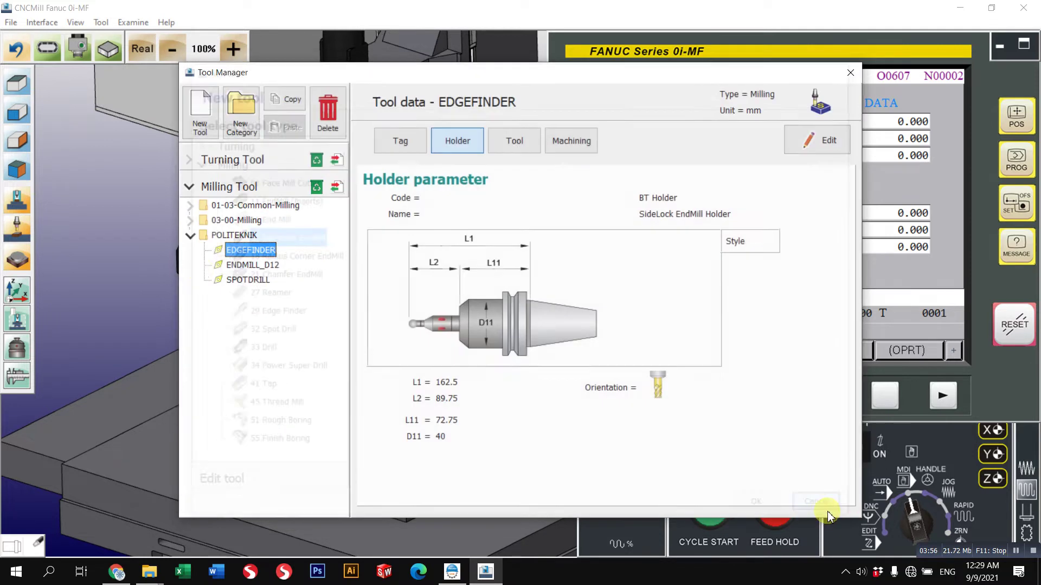
- Look through the three saved POLITEKNIK tools and examine the edge finder's tool parameters
{"action": "left_click", "coordinate": [246, 265]}
{"action": "left_click", "coordinate": [248, 280]}
{"action": "left_click", "coordinate": [244, 253]}
{"action": "key", "text": "F2"}
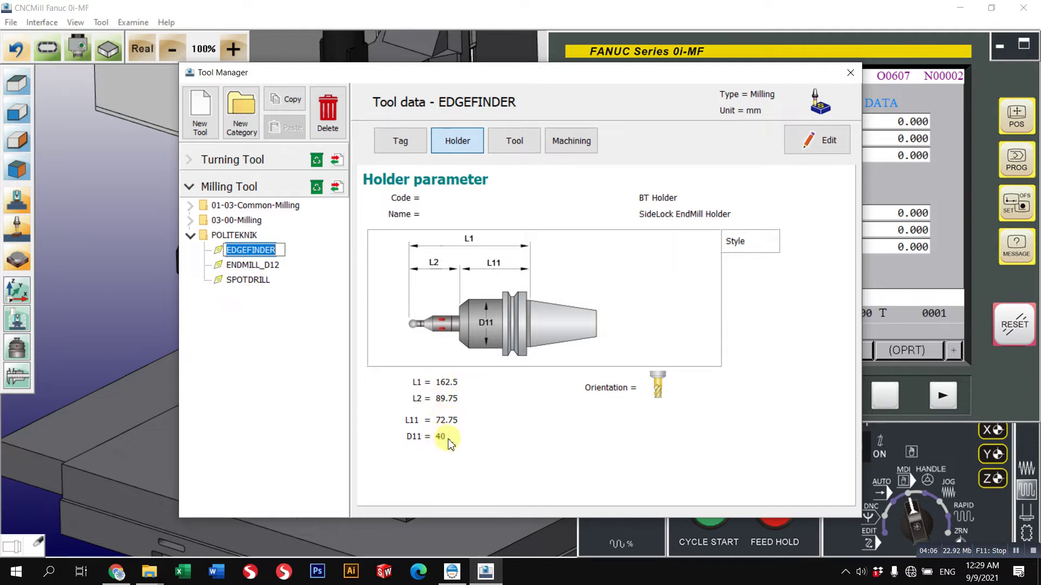
{"action": "left_click", "coordinate": [515, 143]}
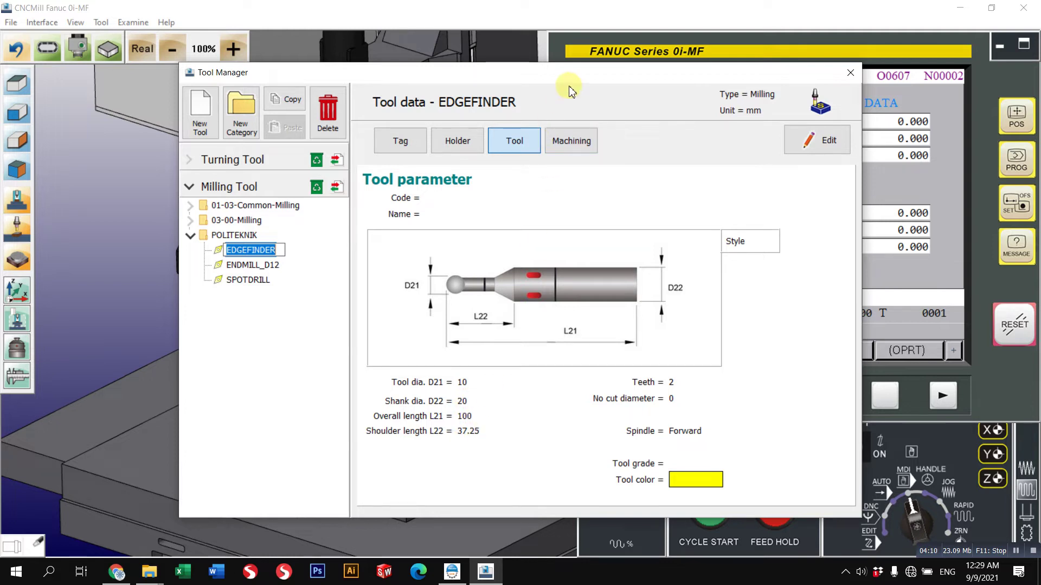
- Move the Tool Manager aside to see the machine, and close it
{"action": "left_click_drag", "start_coordinate": [576, 80], "coordinate": [806, 68]}
{"action": "left_click", "coordinate": [276, 228]}
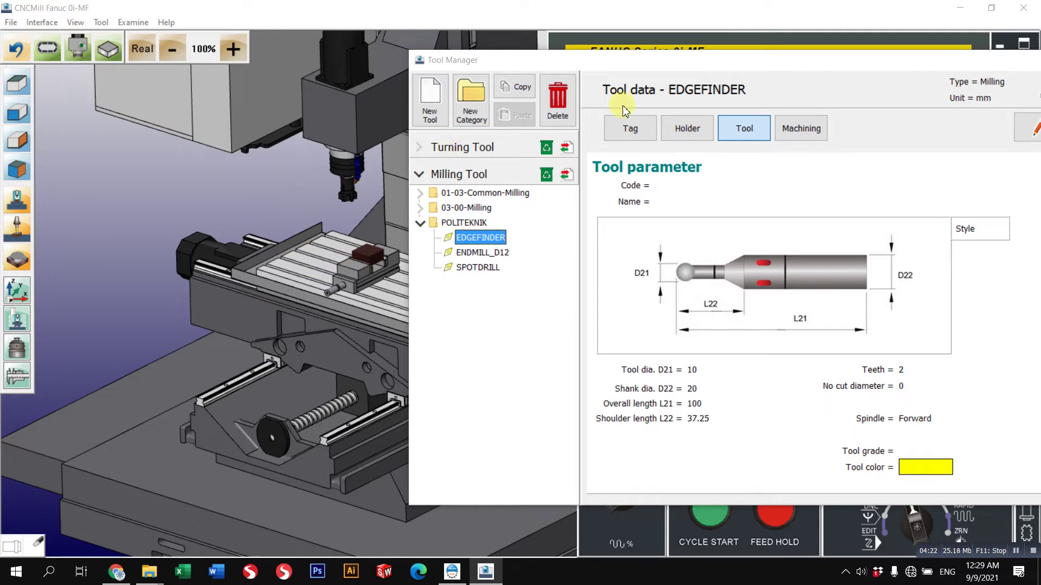
{"action": "double_click", "coordinate": [733, 69]}
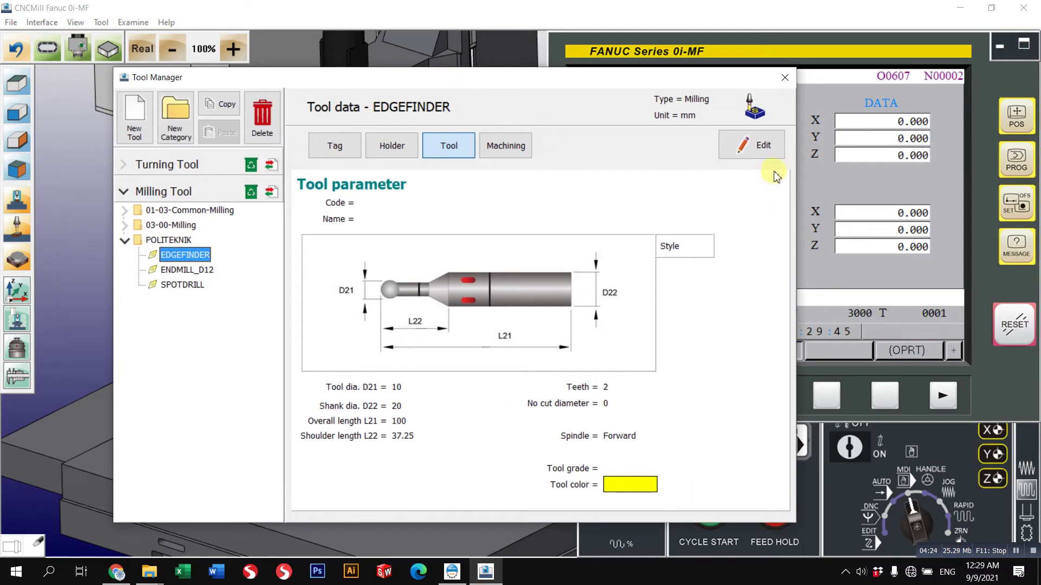
{"action": "left_click", "coordinate": [779, 87]}
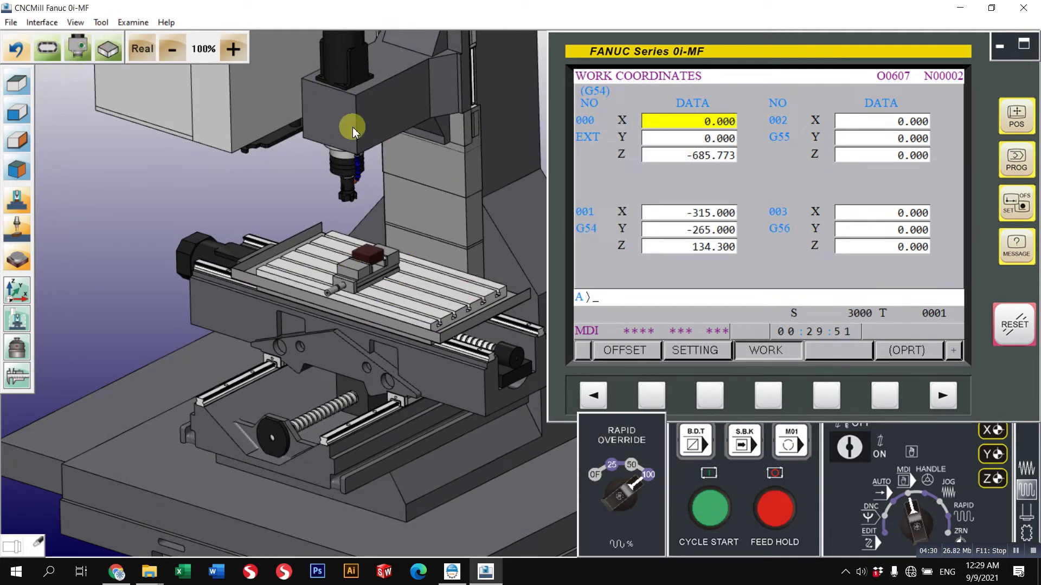
- Check the POLITEKNIK category among the milling tools in the Tool Manager, and close it
{"action": "scroll", "coordinate": [377, 142], "scroll_direction": "down", "scroll_amount": 2}
{"action": "scroll", "coordinate": [376, 142], "scroll_direction": "up", "scroll_amount": 3}
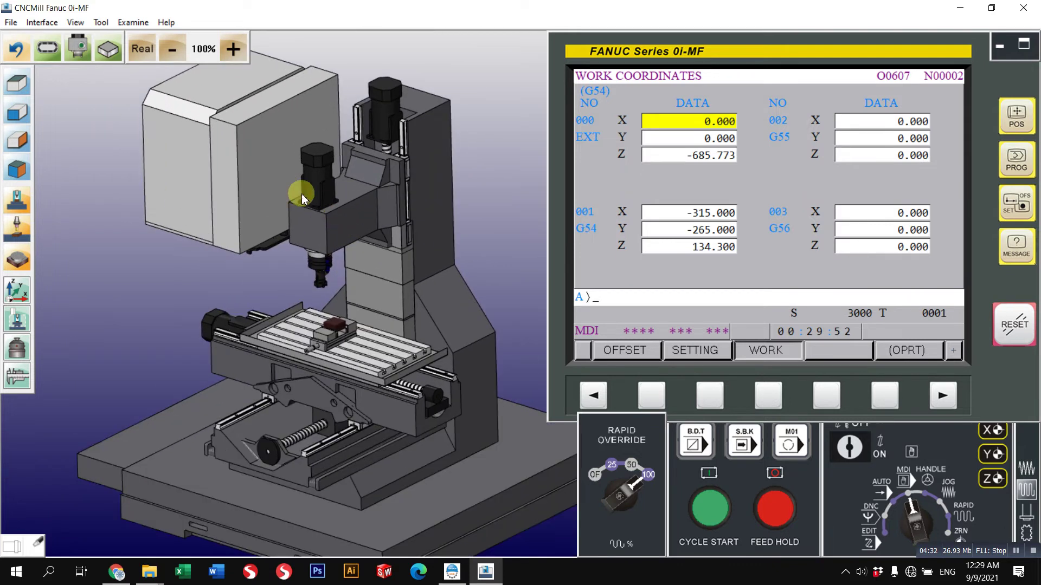
{"action": "left_click", "coordinate": [99, 23]}
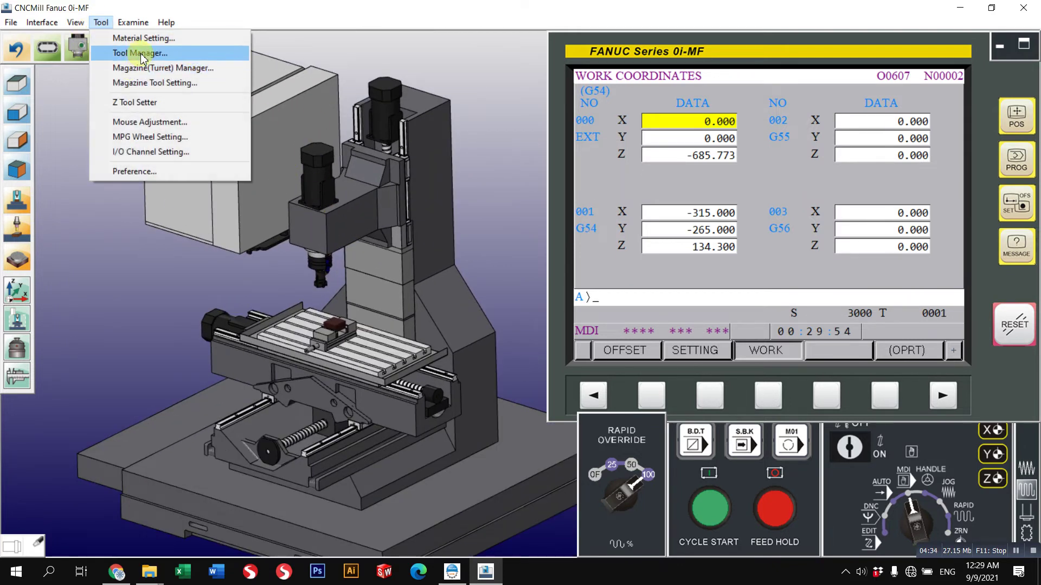
{"action": "left_click", "coordinate": [139, 50]}
{"action": "left_click", "coordinate": [236, 242]}
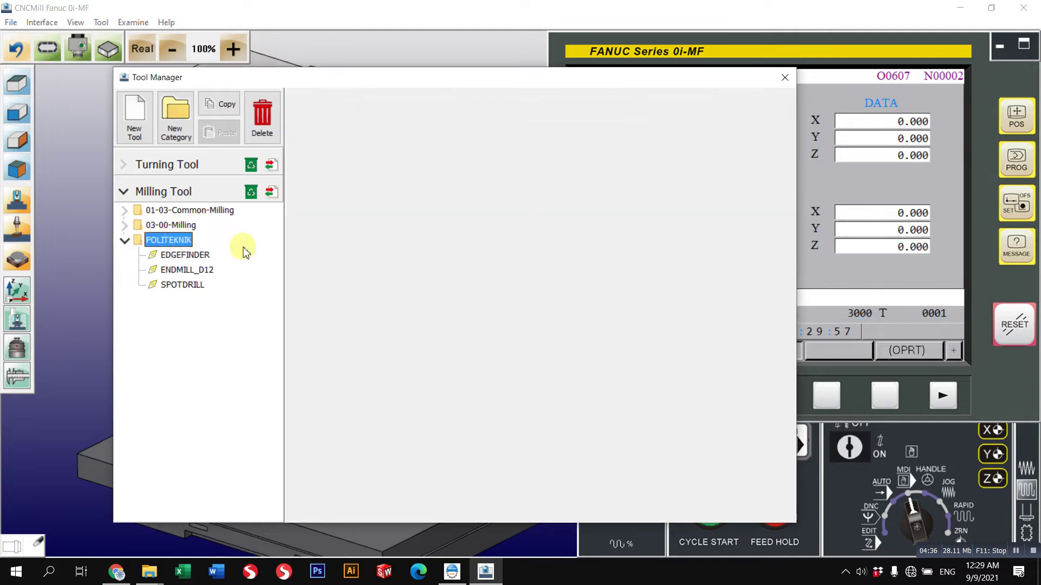
{"action": "left_click", "coordinate": [784, 78]}
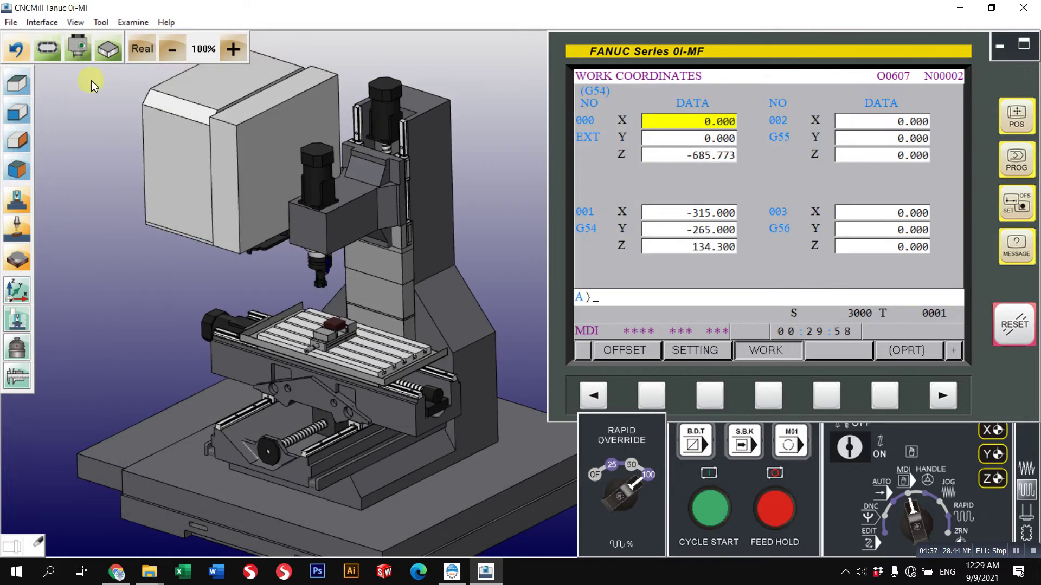
- Look through the tools installed in the machine's magazine, and remove the face milling cutter from the spindle
{"action": "left_click", "coordinate": [47, 50]}
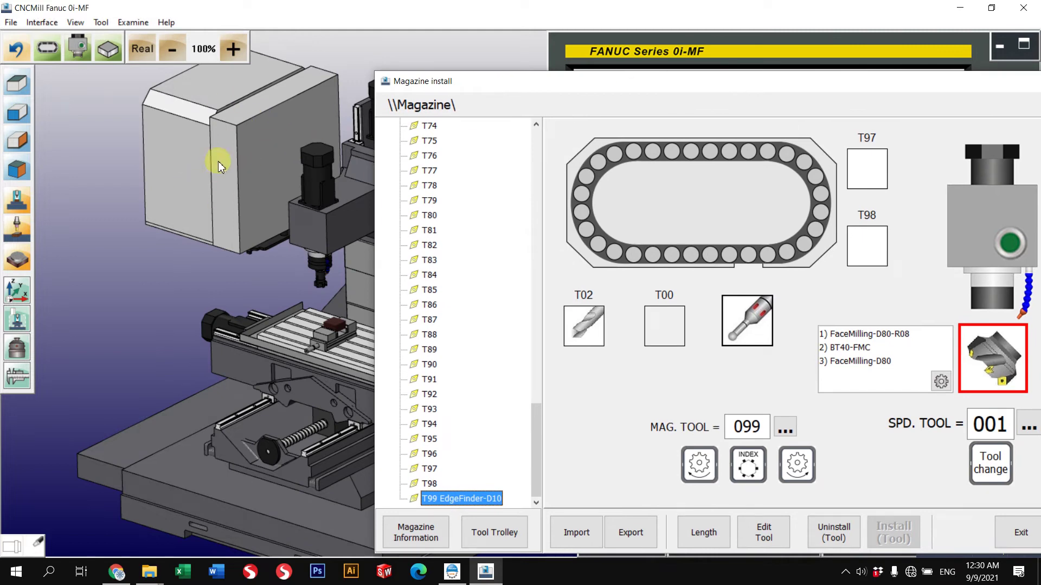
{"action": "scroll", "coordinate": [530, 309], "scroll_direction": "up", "scroll_amount": 20}
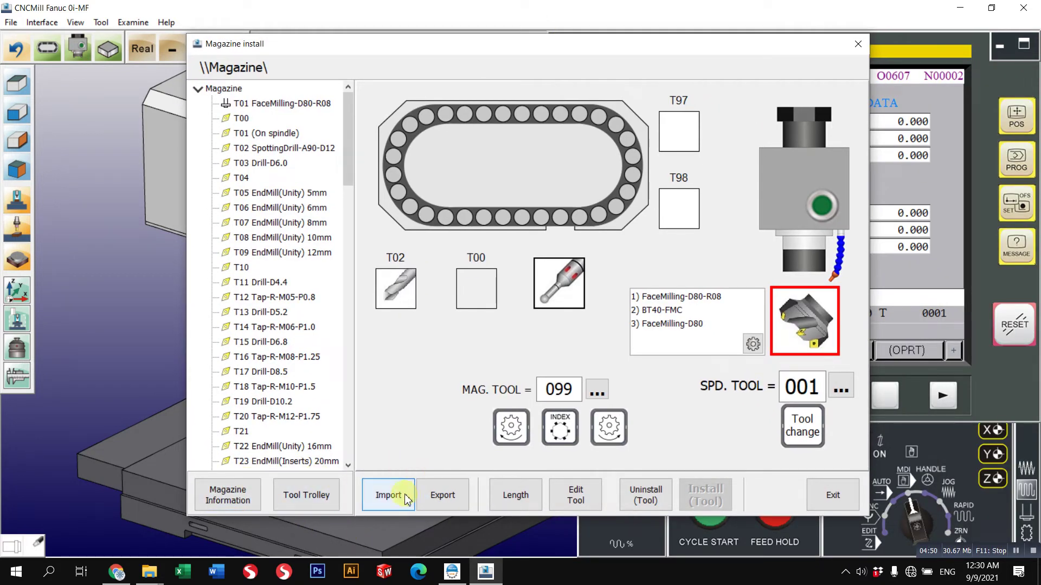
{"action": "left_click", "coordinate": [824, 495]}
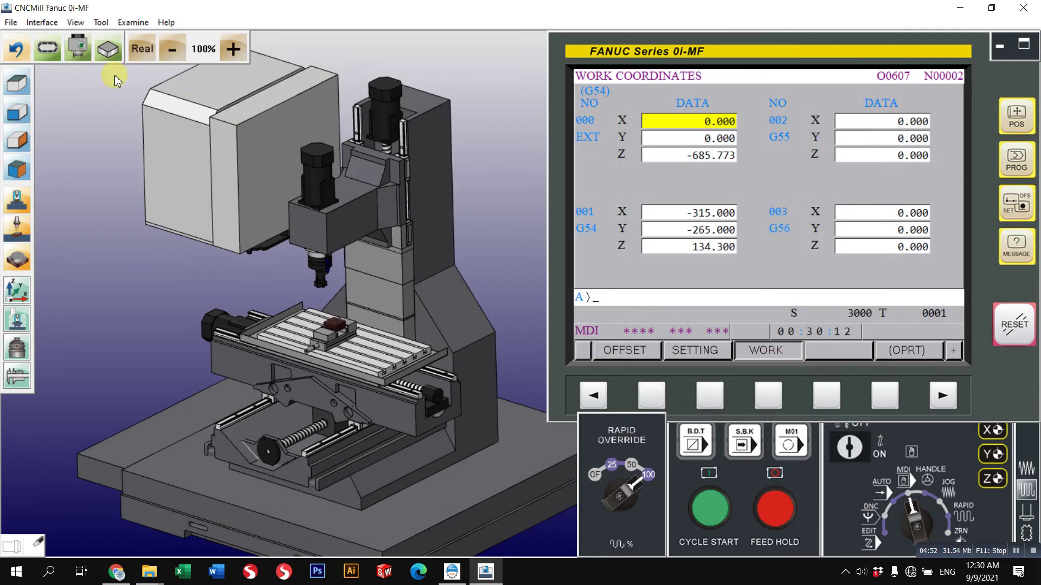
{"action": "left_click", "coordinate": [79, 48]}
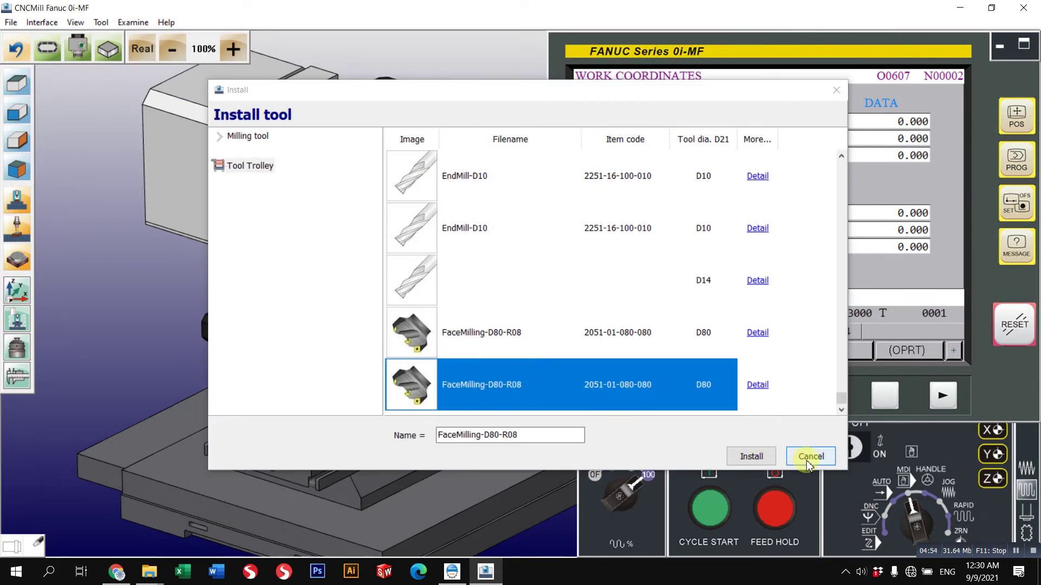
{"action": "left_click", "coordinate": [811, 457]}
- Preview the importable magazines in the POLITEKNIK and POLITEKNIK (2) categories, and leave the magazine setup without importing
{"action": "left_click", "coordinate": [47, 49]}
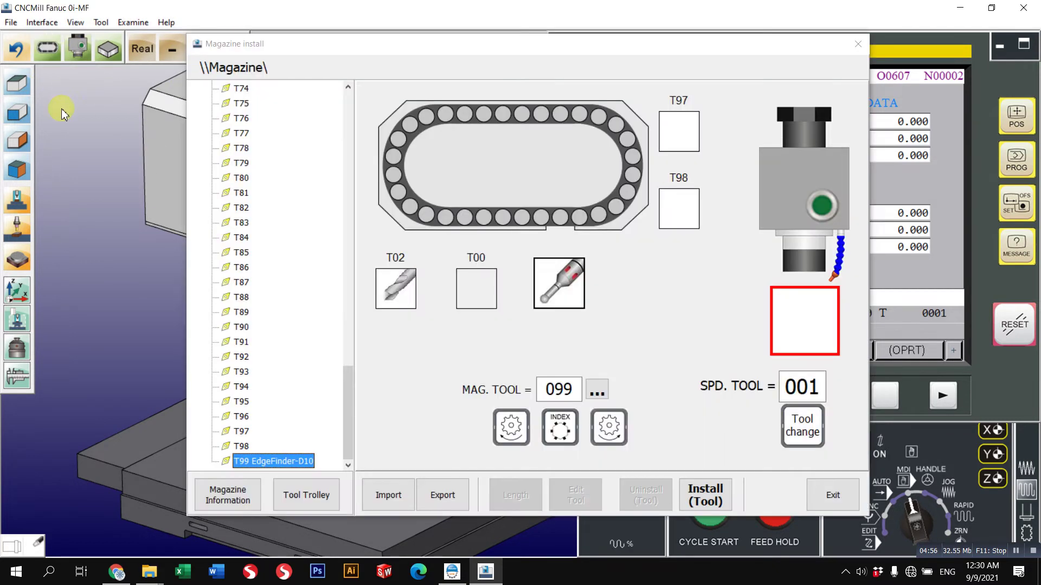
{"action": "left_click", "coordinate": [374, 509]}
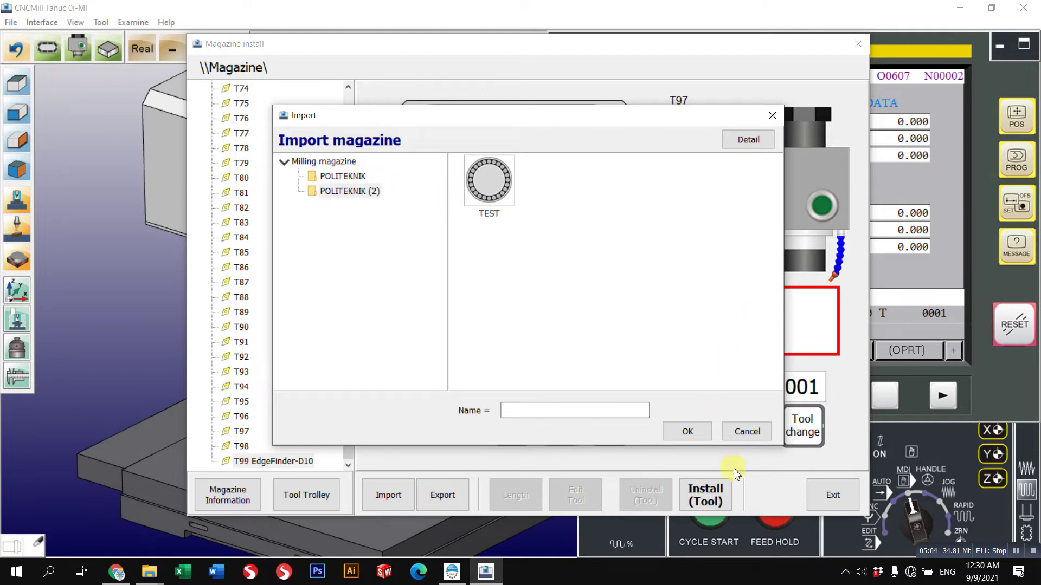
{"action": "left_click", "coordinate": [348, 191]}
{"action": "left_click", "coordinate": [343, 176]}
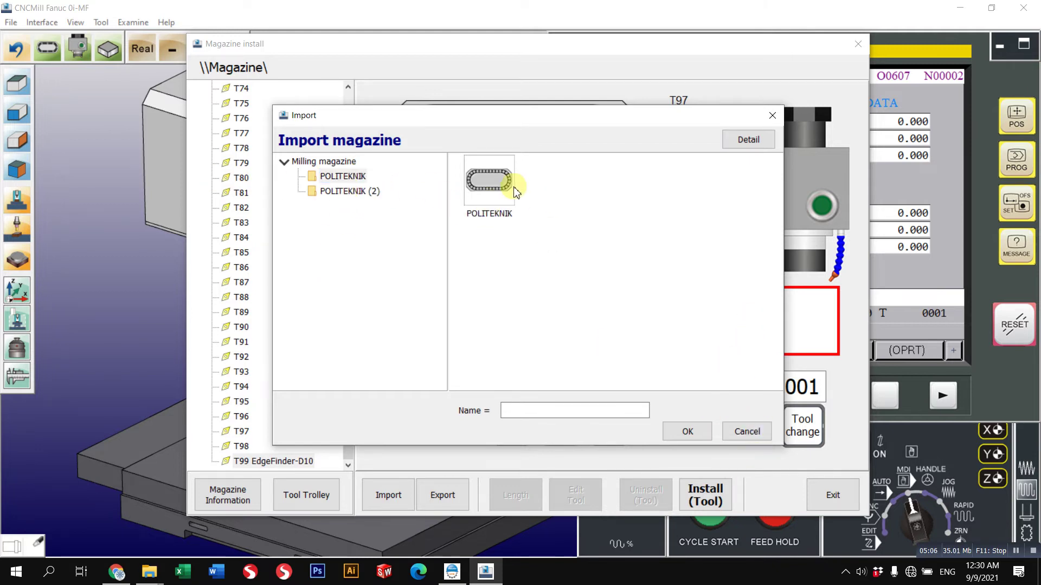
{"action": "left_click", "coordinate": [376, 191]}
{"action": "left_click", "coordinate": [754, 432]}
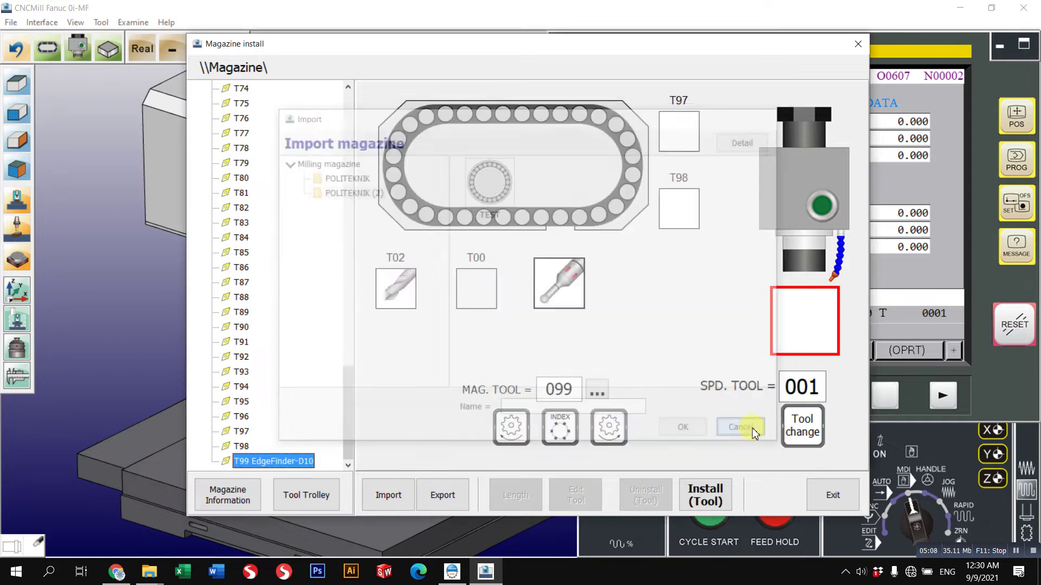
{"action": "scroll", "coordinate": [314, 409], "scroll_direction": "up", "scroll_amount": 20}
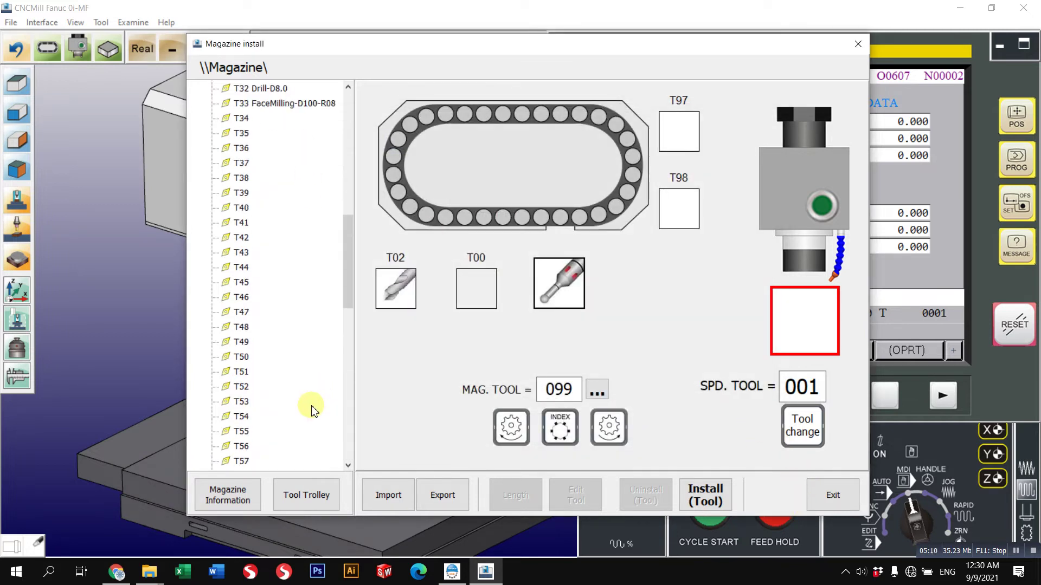
{"action": "left_click", "coordinate": [818, 493]}
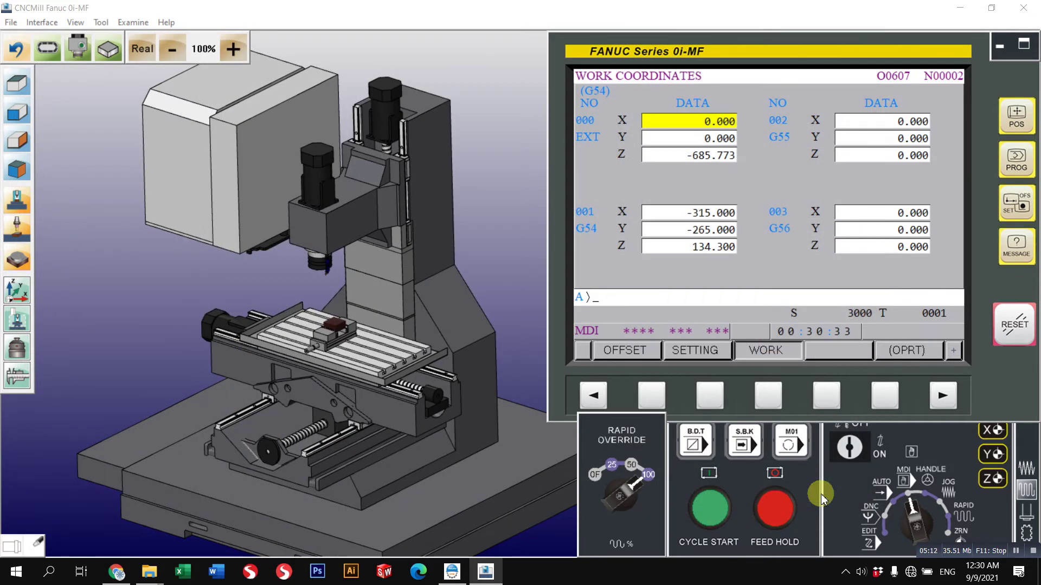
- Delete the POLITEKNIK (2) category from the milling magazines in the Magazine (Turret) Manager
{"action": "left_click", "coordinate": [100, 23]}
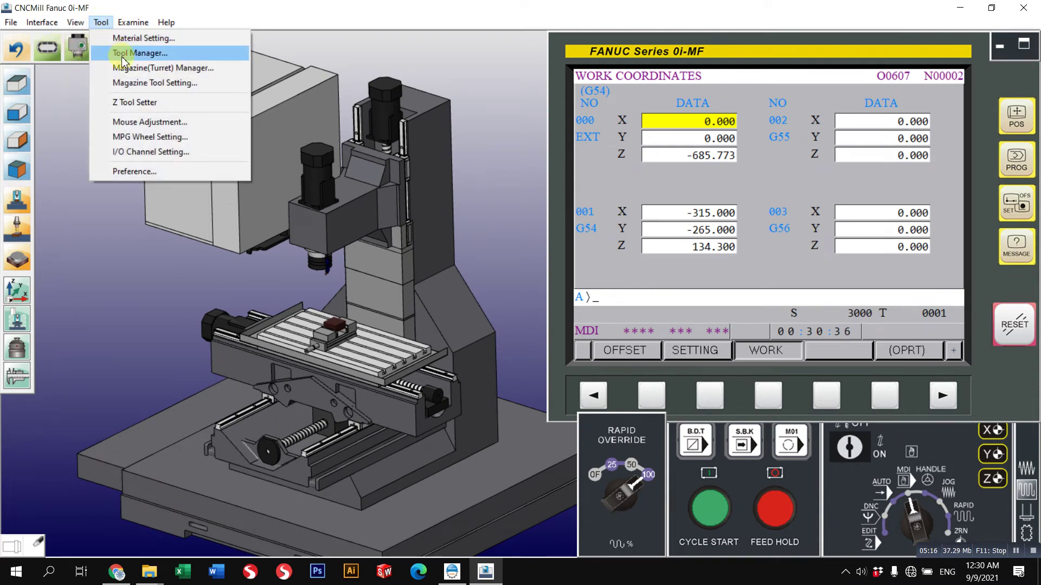
{"action": "left_click", "coordinate": [193, 71]}
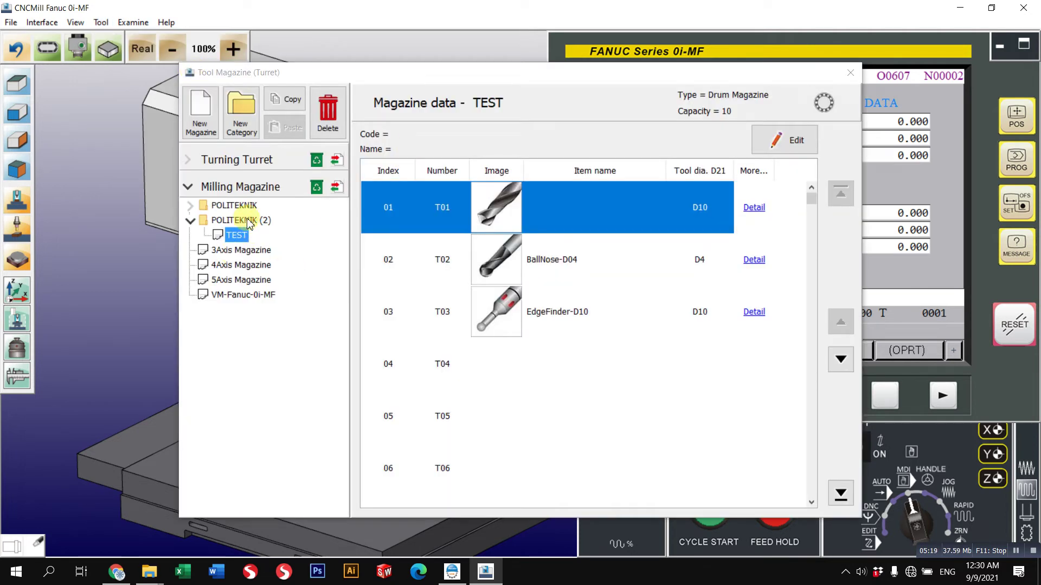
{"action": "left_click", "coordinate": [249, 221]}
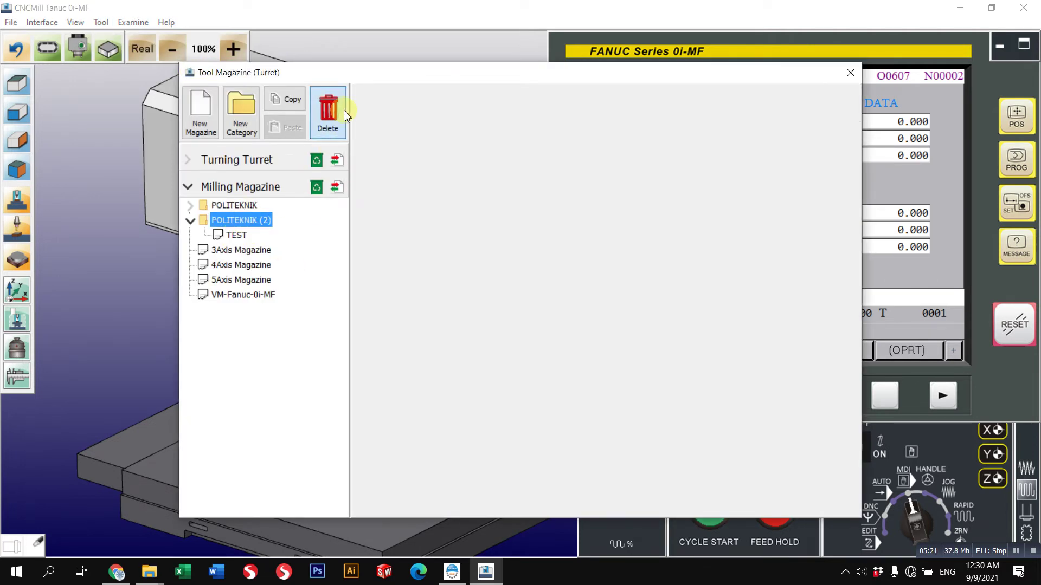
{"action": "left_click", "coordinate": [327, 113]}
- Create a new milling magazine category named POLITEKNIK_2
{"action": "left_click", "coordinate": [227, 206]}
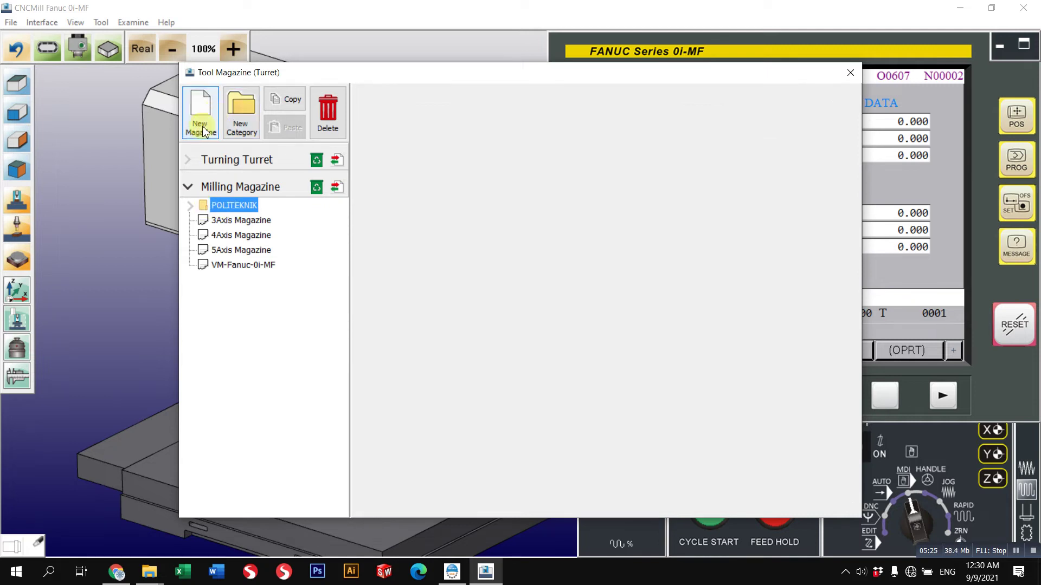
{"action": "left_click", "coordinate": [238, 125]}
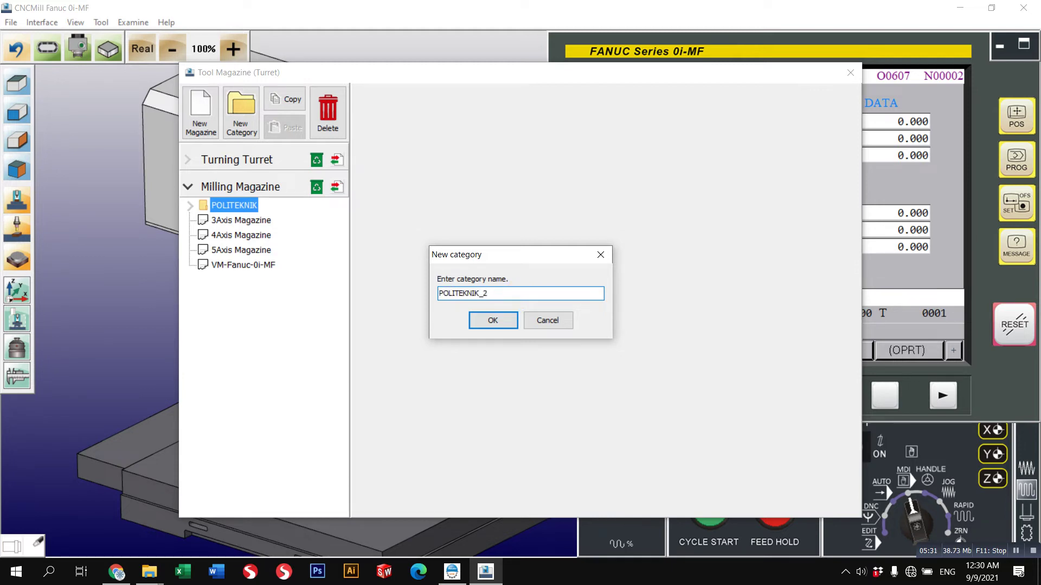
{"action": "left_click", "coordinate": [509, 328]}
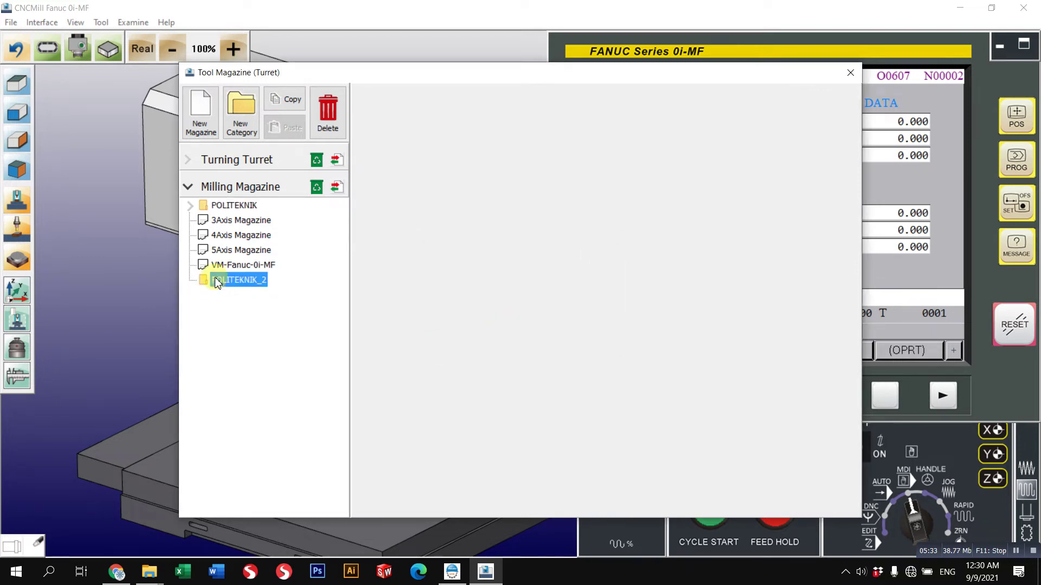
- Create a milling Drum Magazine named POLITEKNIK_DRUM in the POLITEKNIK_2 category with a capacity of 5
{"action": "left_click", "coordinate": [198, 128]}
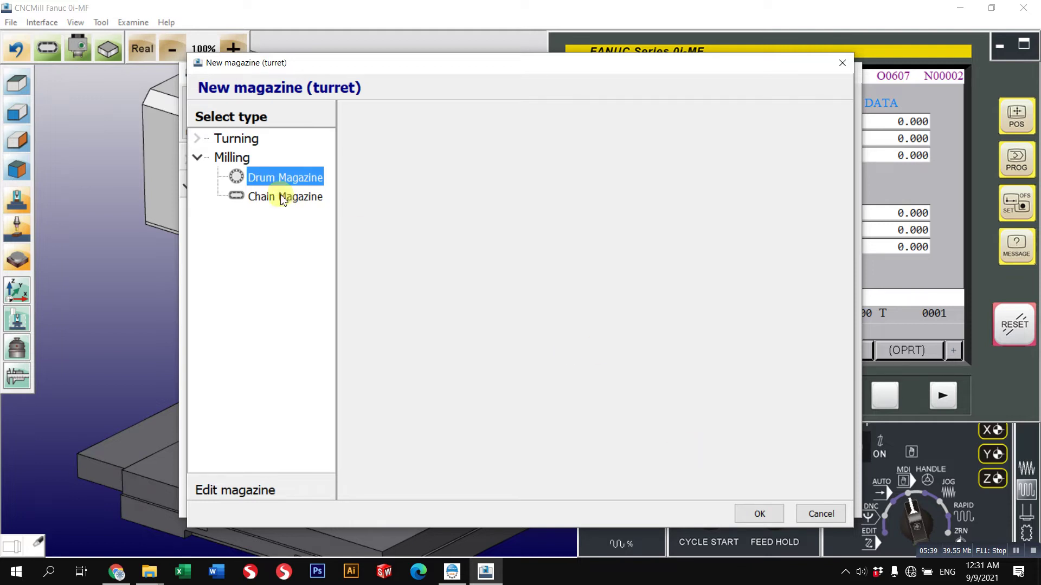
{"action": "left_click", "coordinate": [752, 511]}
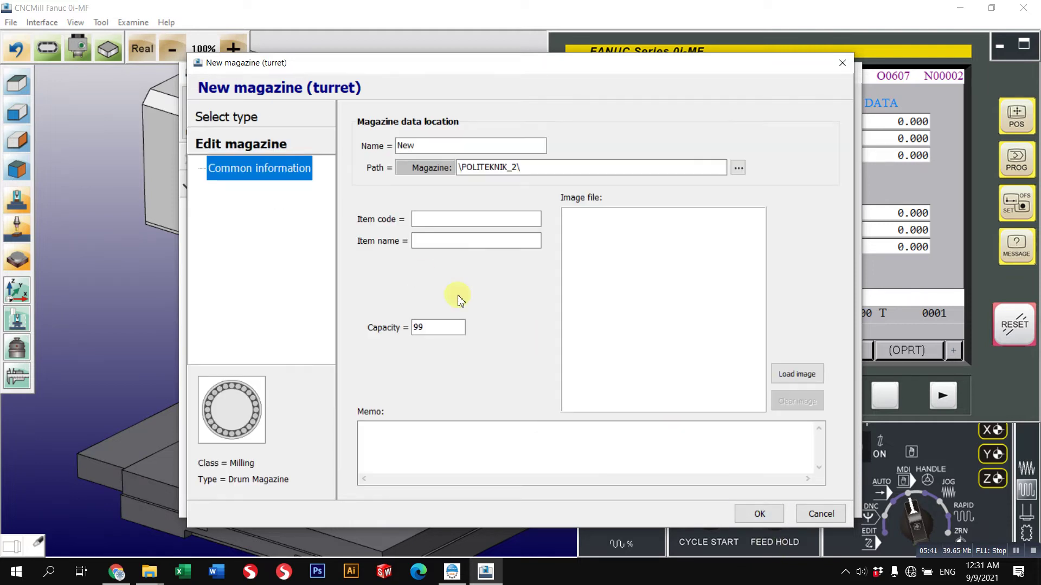
{"action": "double_click", "coordinate": [449, 147]}
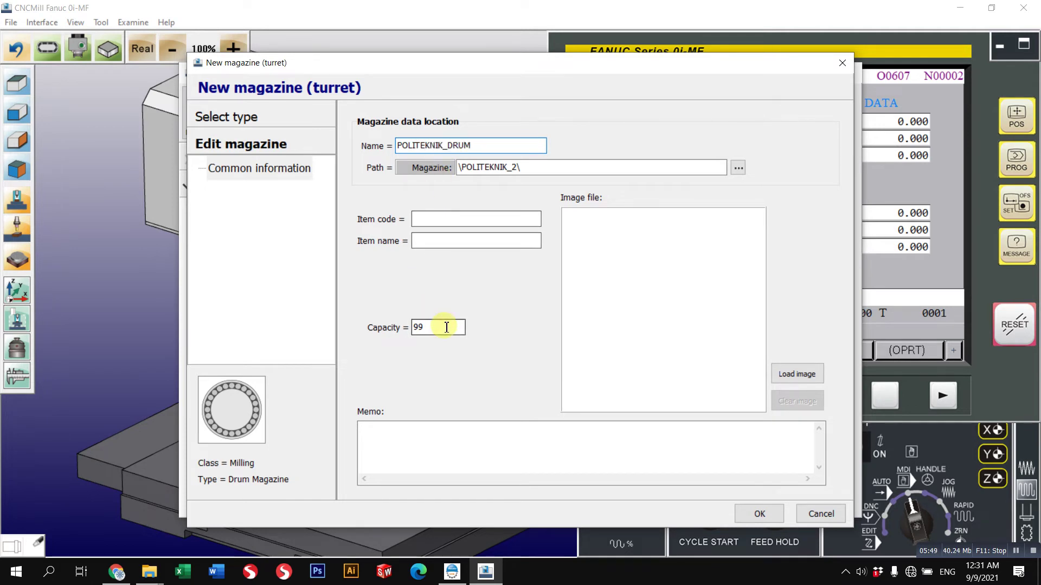
{"action": "left_click", "coordinate": [418, 327]}
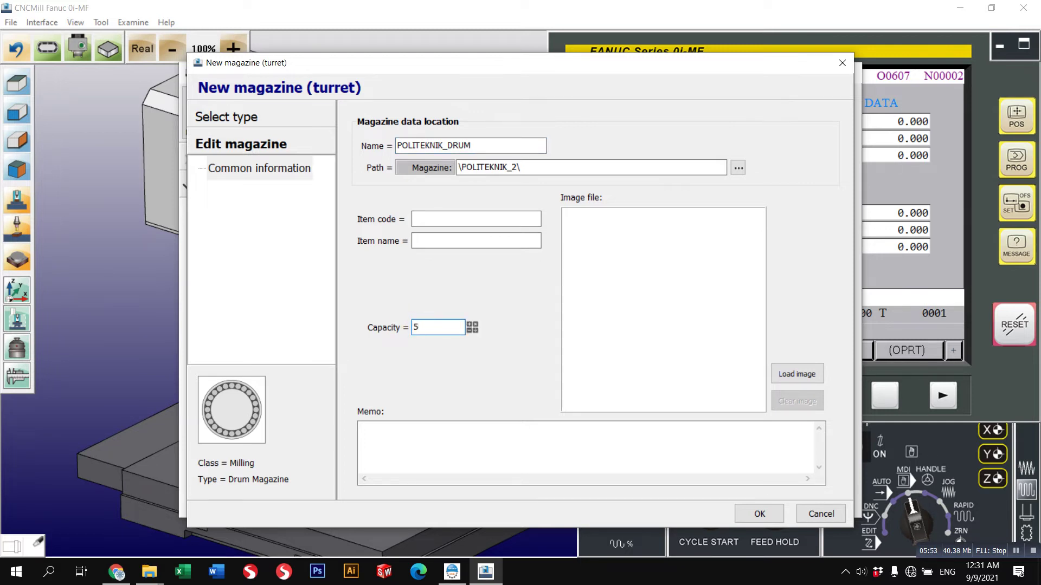
{"action": "left_click", "coordinate": [766, 518]}
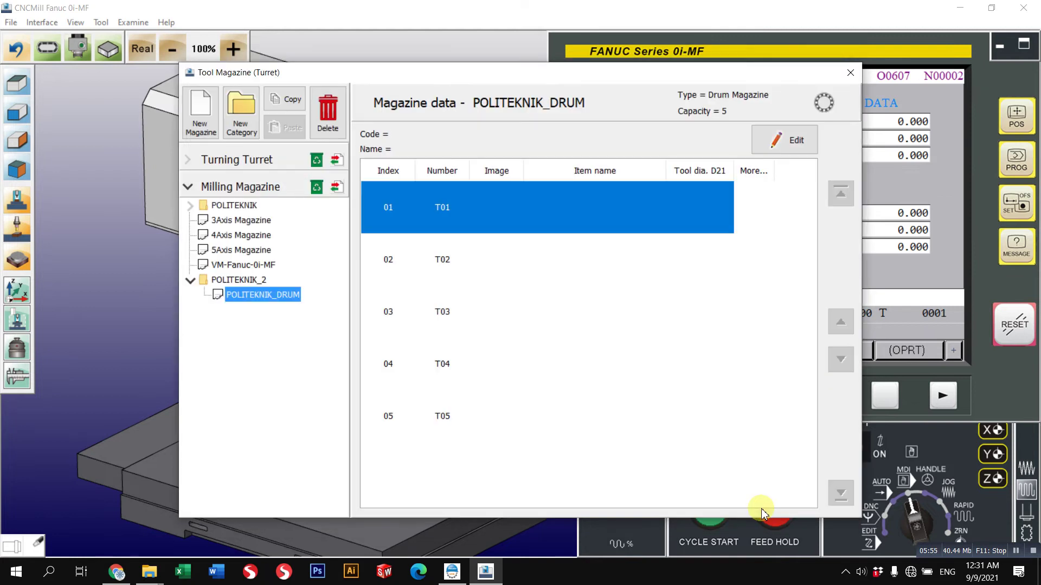
- Go through the empty slots T01 to T05 of the POLITEKNIK_DRUM magazine
{"action": "left_click", "coordinate": [548, 283]}
{"action": "left_click", "coordinate": [535, 332]}
{"action": "left_click", "coordinate": [529, 380]}
{"action": "left_click", "coordinate": [516, 403]}
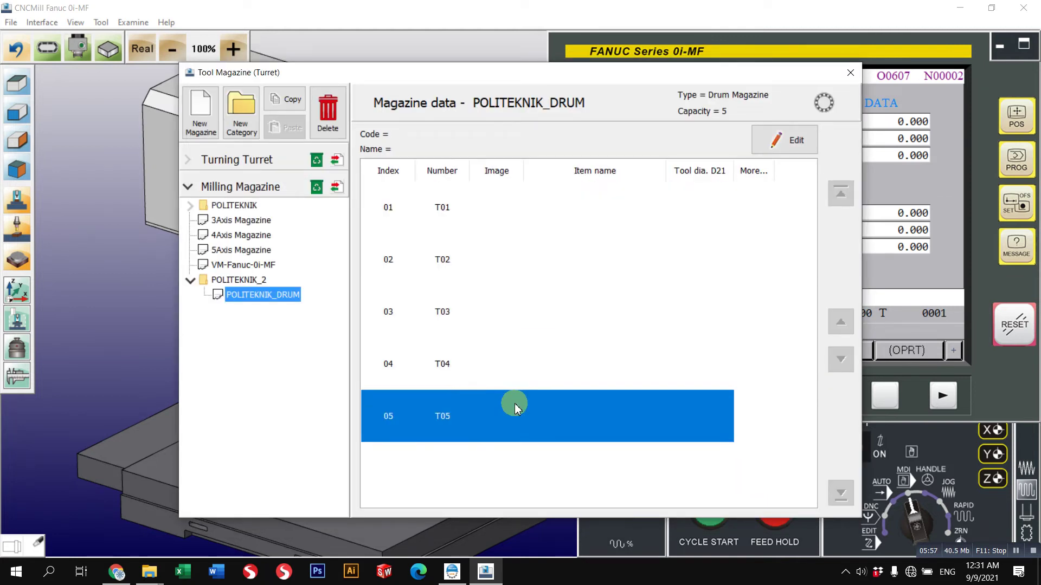
{"action": "left_click", "coordinate": [536, 220]}
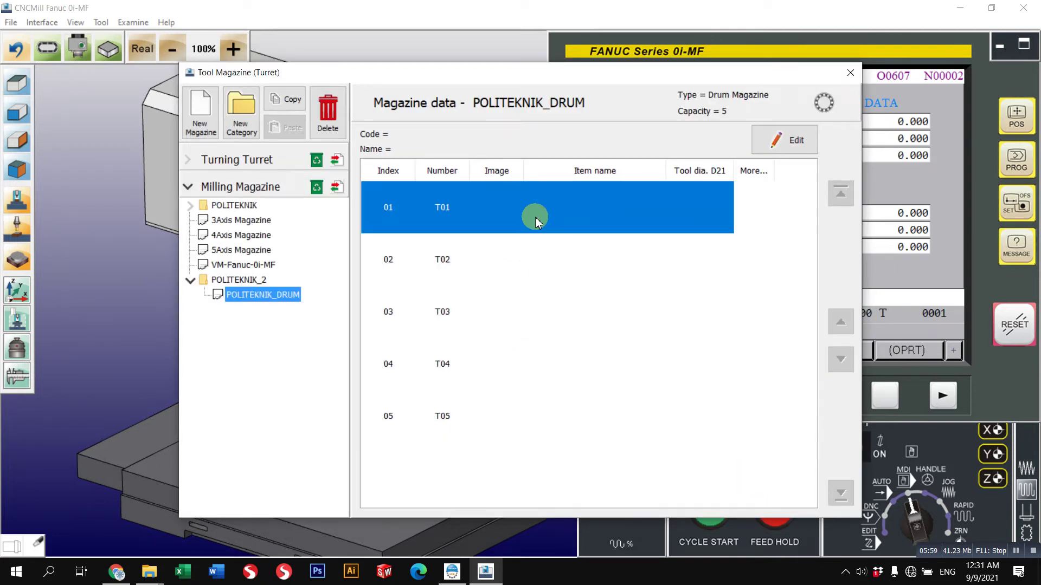
- Open the POLITEKNIK_DRUM magazine for editing and find the POLITEKNIK category in the tool library for slot T01
{"action": "left_click", "coordinate": [789, 140]}
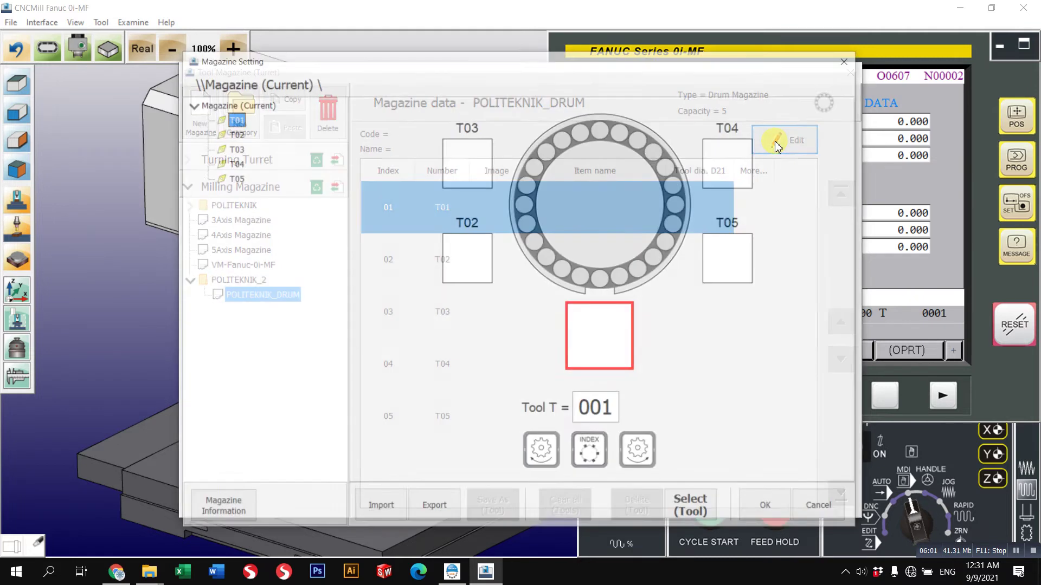
{"action": "left_click", "coordinate": [601, 339]}
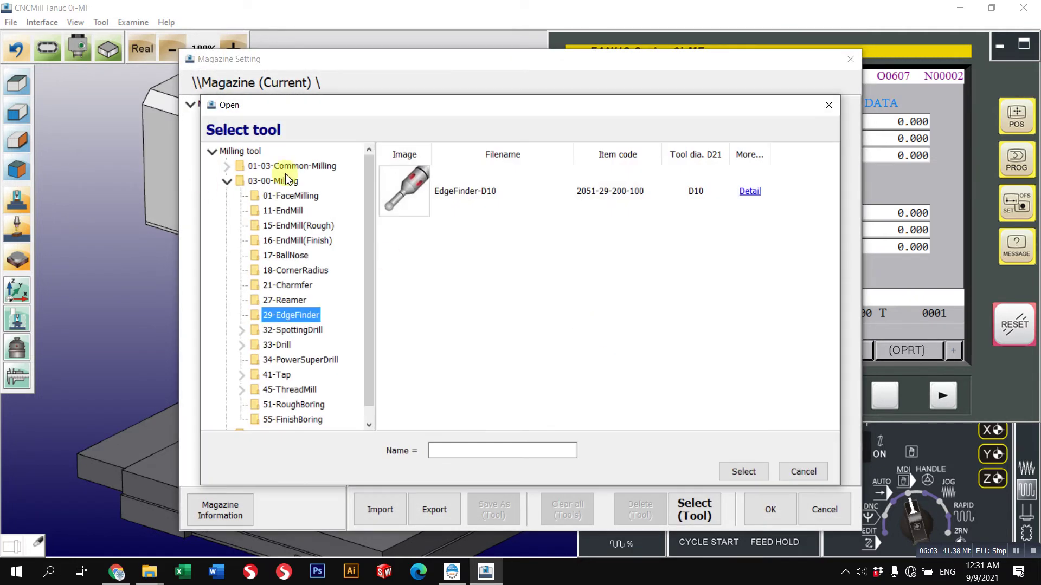
{"action": "left_click", "coordinate": [227, 182]}
{"action": "left_click", "coordinate": [816, 473]}
{"action": "left_click", "coordinate": [606, 353]}
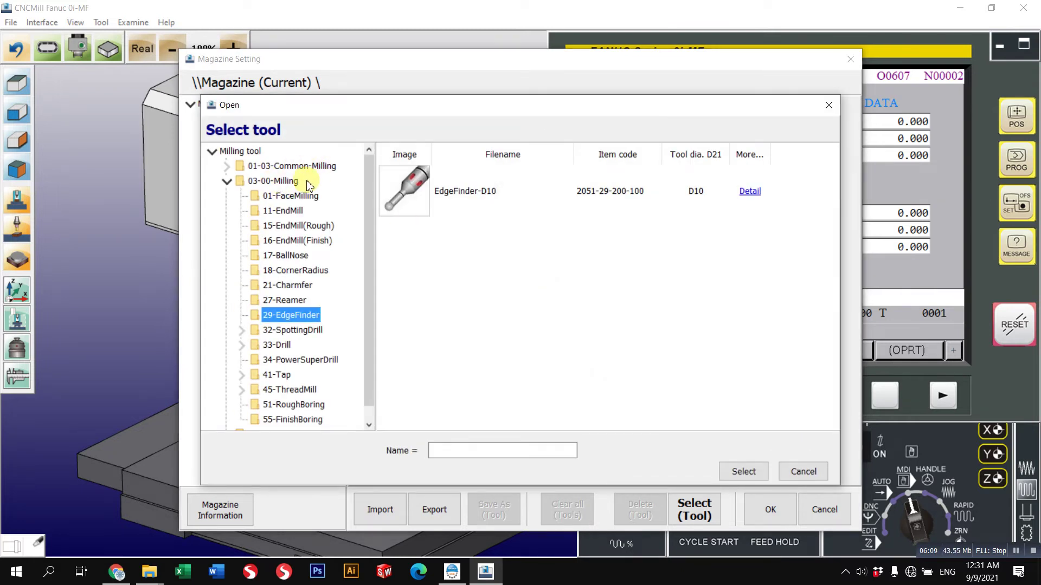
{"action": "left_click", "coordinate": [287, 182]}
{"action": "left_click", "coordinate": [229, 182]}
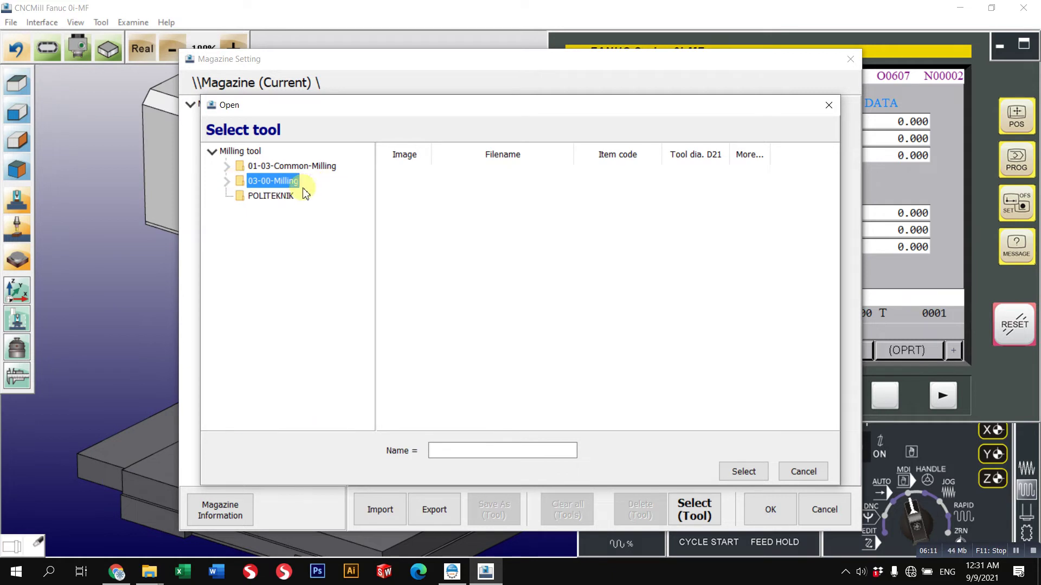
{"action": "left_click", "coordinate": [276, 198]}
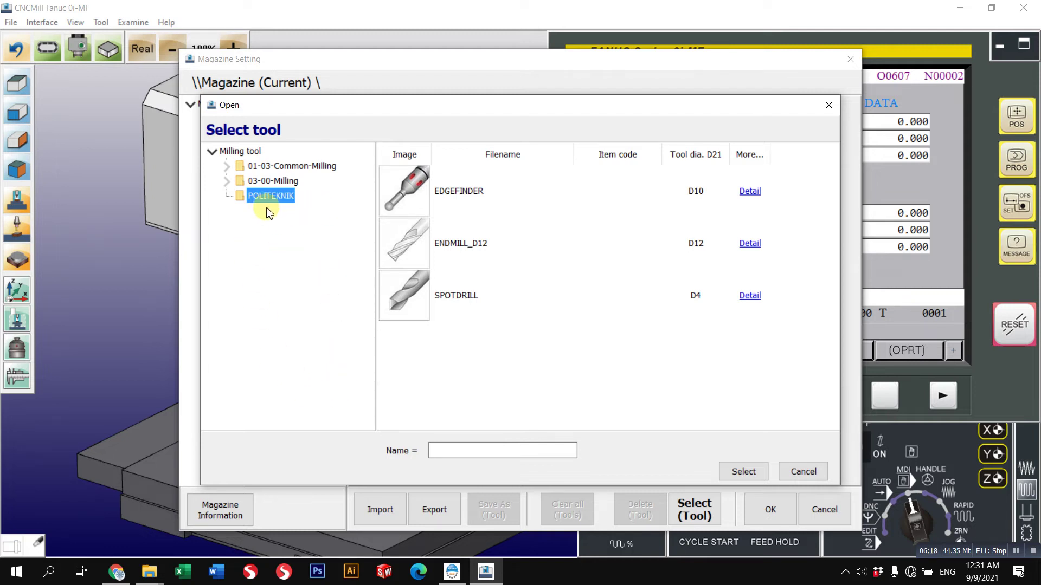
- Assign the ENDMILL_D12 tool from the POLITEKNIK category to magazine slot T01
{"action": "left_click", "coordinate": [412, 198]}
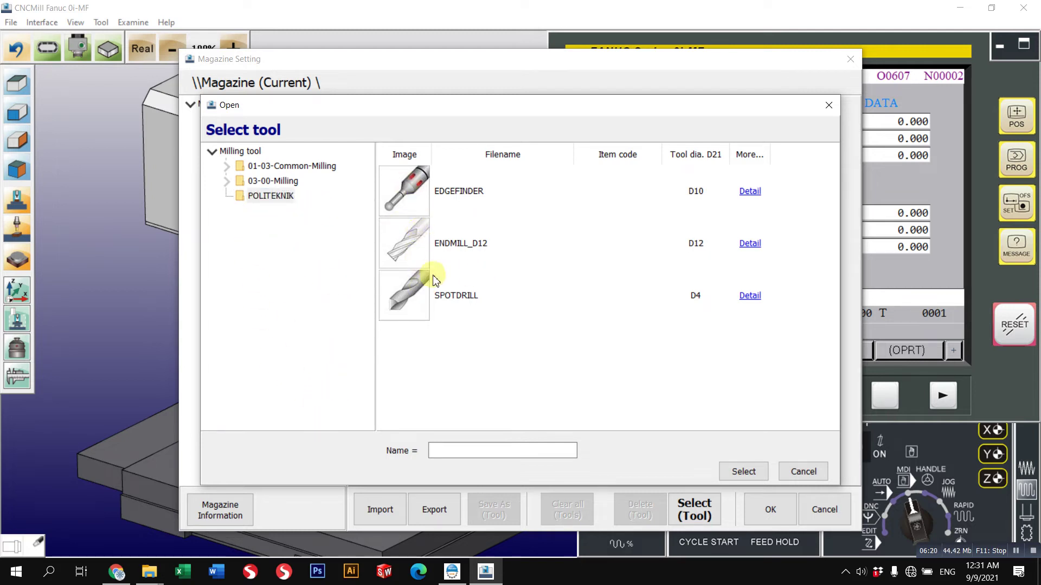
{"action": "left_click", "coordinate": [215, 322]}
{"action": "left_click", "coordinate": [608, 265]}
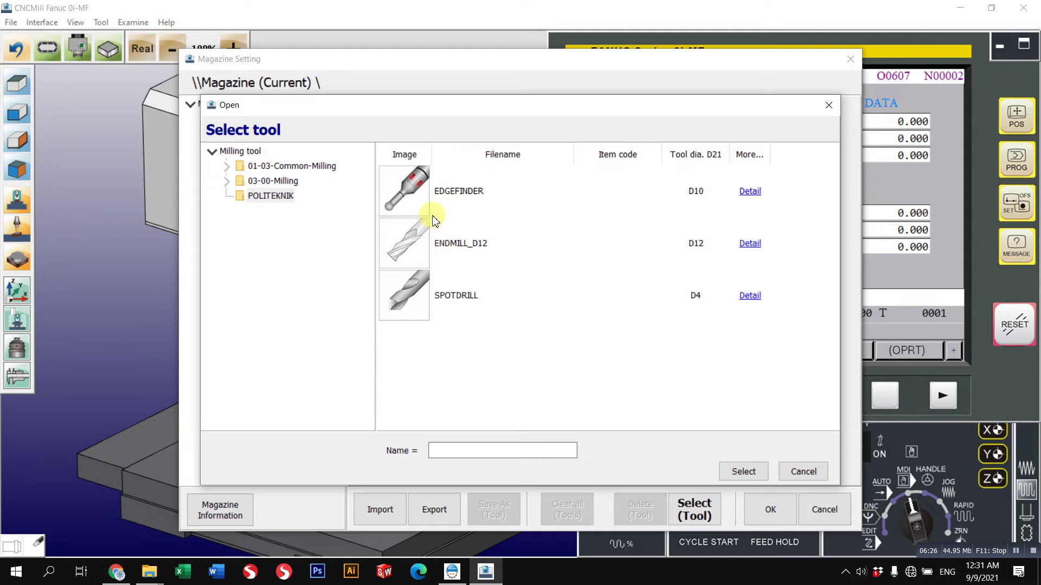
{"action": "left_click", "coordinate": [410, 238]}
{"action": "left_click", "coordinate": [743, 472]}
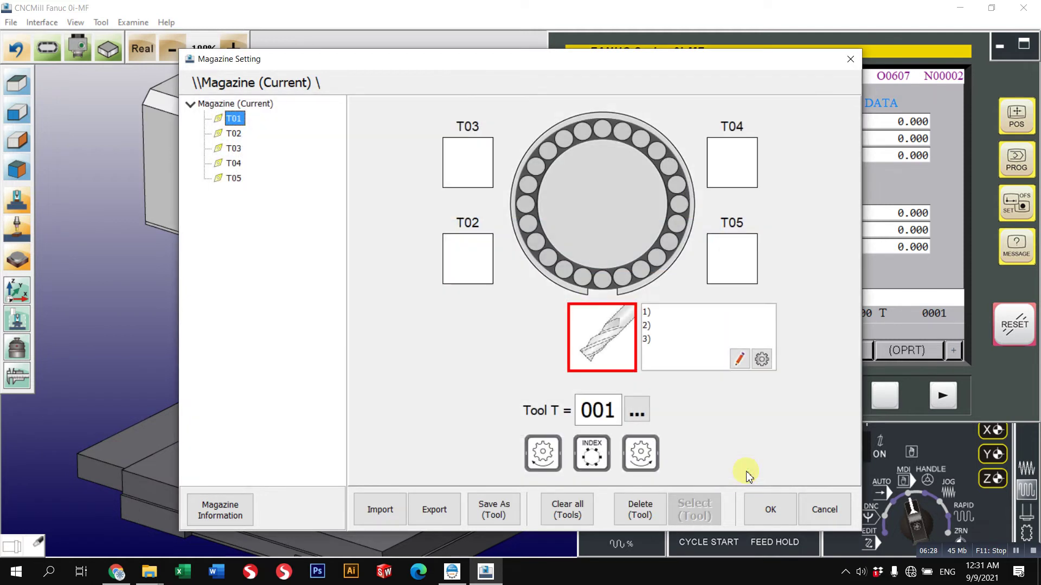
- Assign the SPOTDRILL tool from the POLITEKNIK category to slot T03 of the POLITEKNIK_DRUM magazine
{"action": "left_click", "coordinate": [467, 271]}
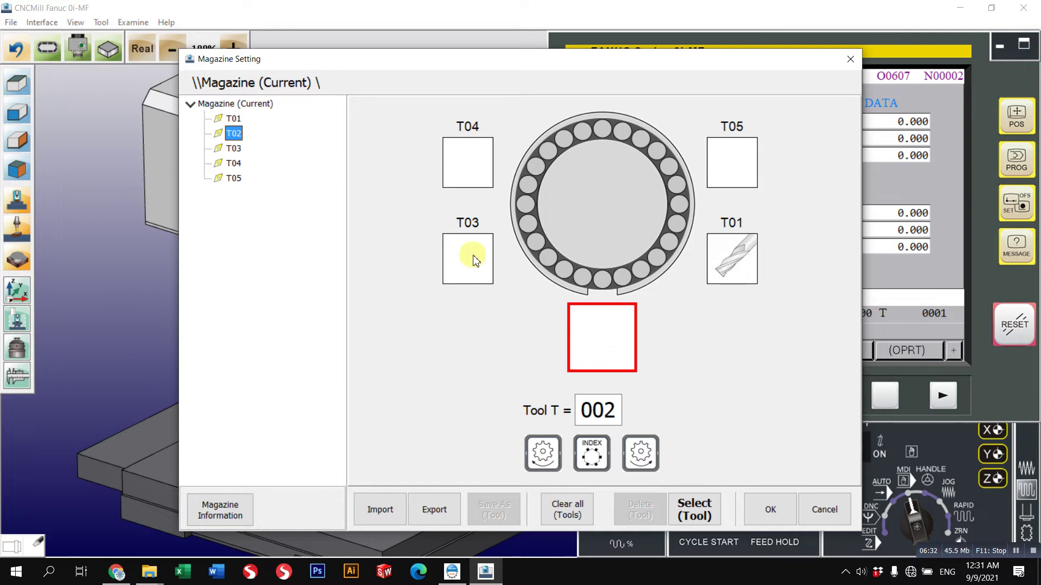
{"action": "left_click", "coordinate": [473, 260]}
{"action": "left_click", "coordinate": [599, 341]}
{"action": "left_click", "coordinate": [411, 297]}
{"action": "left_click", "coordinate": [743, 471]}
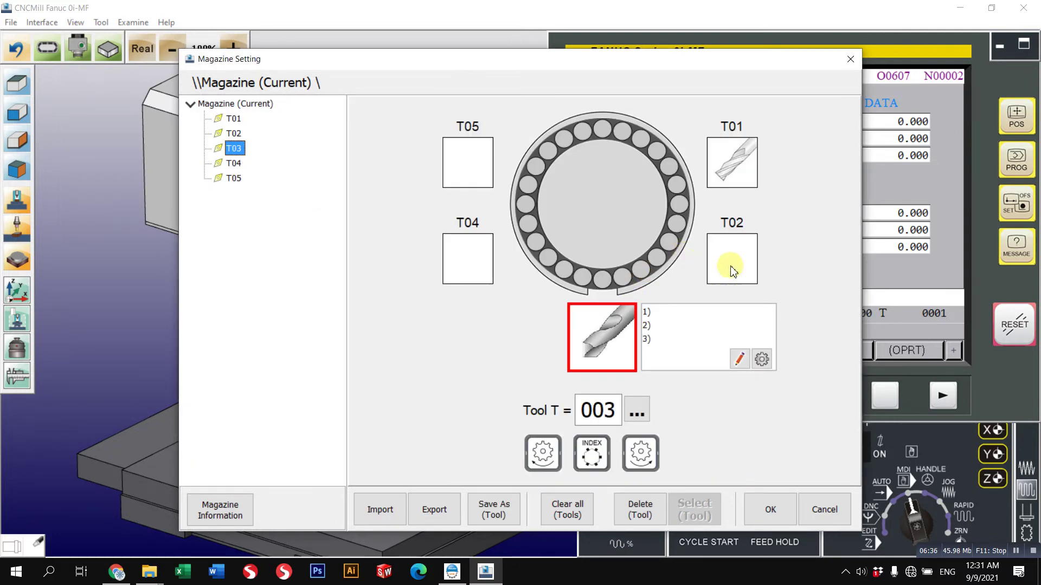
- Assign the EDGEFINDER tool to slot T02, accept the magazine edits and close the tool magazine window
{"action": "left_click", "coordinate": [731, 269]}
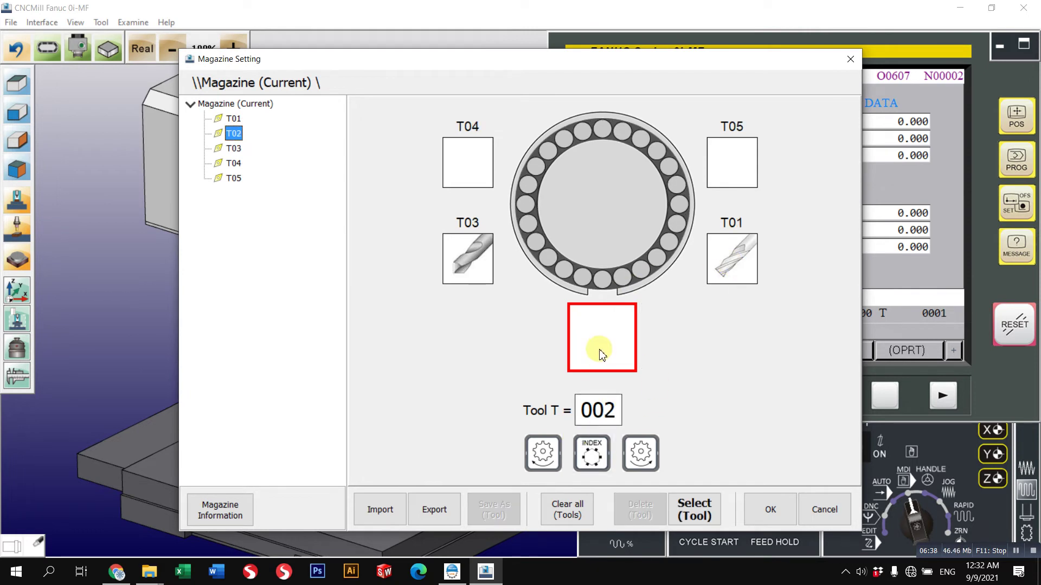
{"action": "left_click", "coordinate": [695, 516]}
{"action": "left_click", "coordinate": [420, 195]}
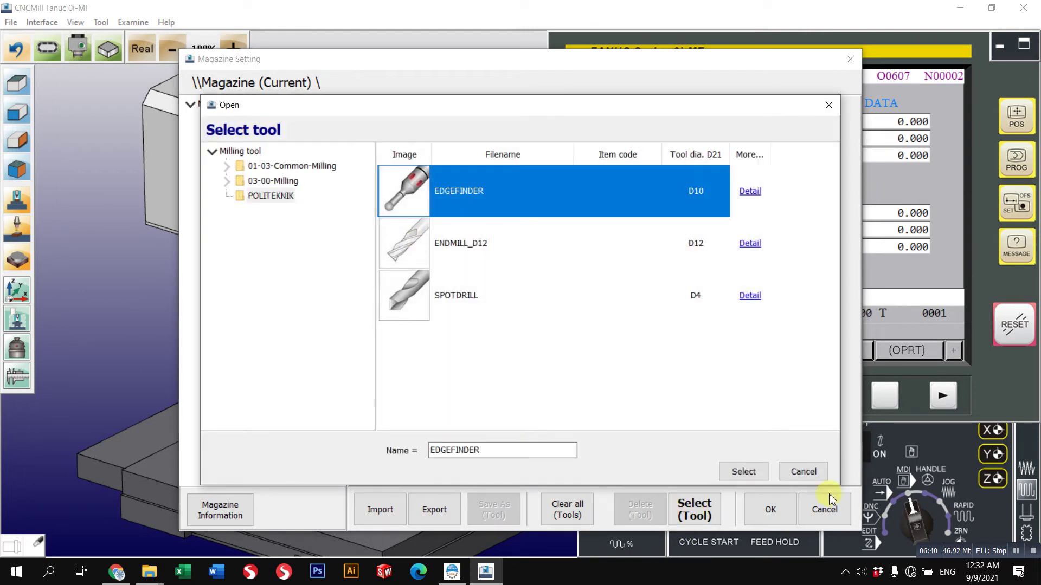
{"action": "left_click", "coordinate": [751, 473]}
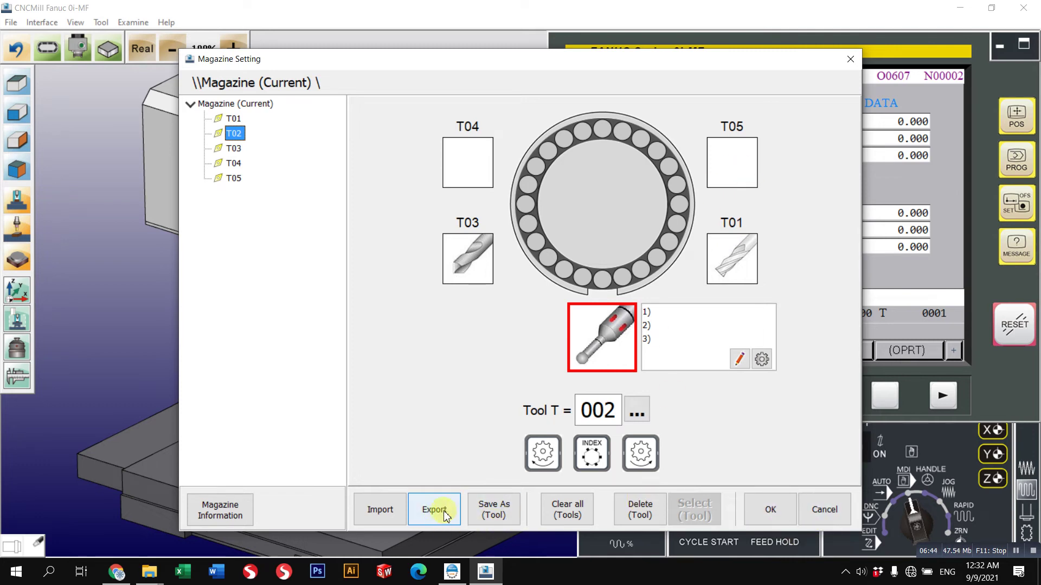
{"action": "left_click", "coordinate": [764, 512]}
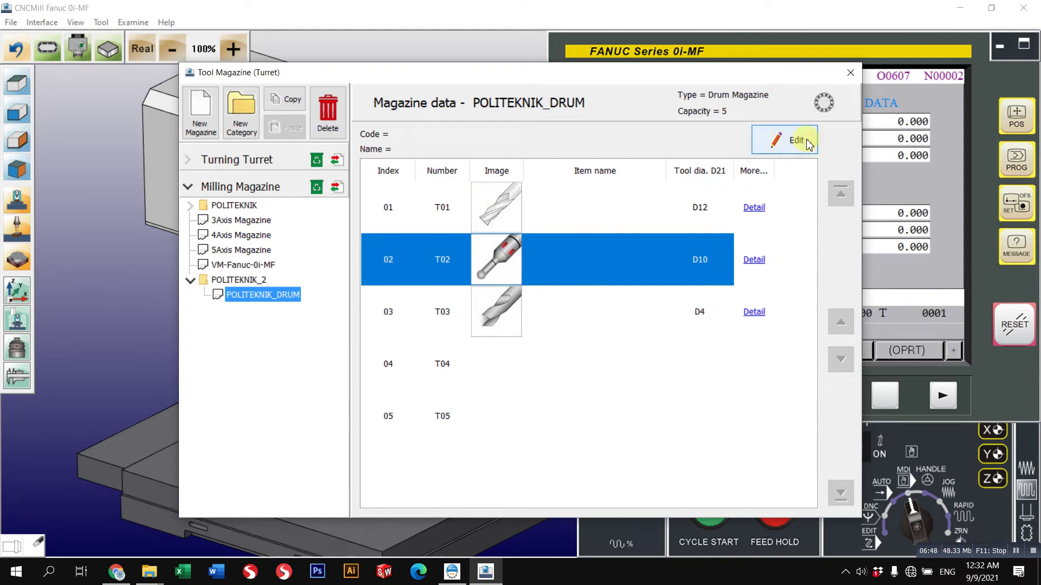
{"action": "left_click", "coordinate": [849, 74]}
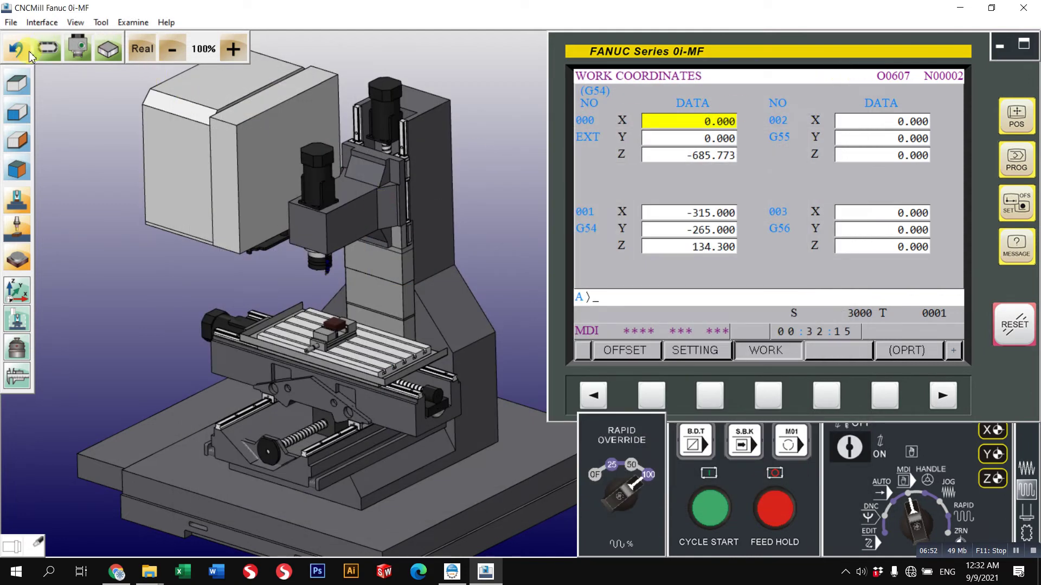
- Open the machine's magazine installation window and view the tool list and common information of the installed magazine
{"action": "left_click", "coordinate": [48, 49]}
{"action": "scroll", "coordinate": [331, 431], "scroll_direction": "up", "scroll_amount": 15}
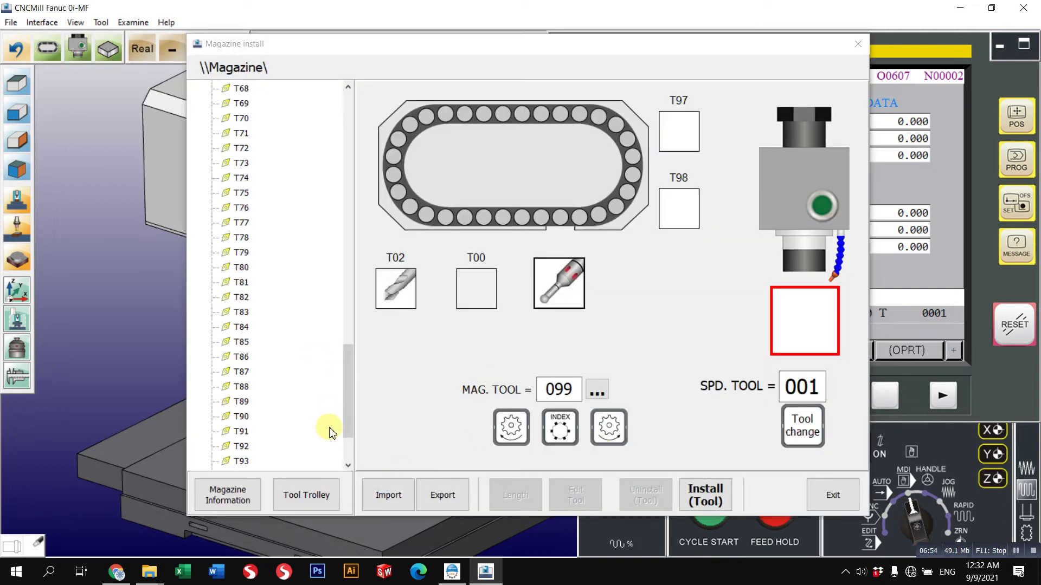
{"action": "scroll", "coordinate": [328, 428], "scroll_direction": "up", "scroll_amount": 8}
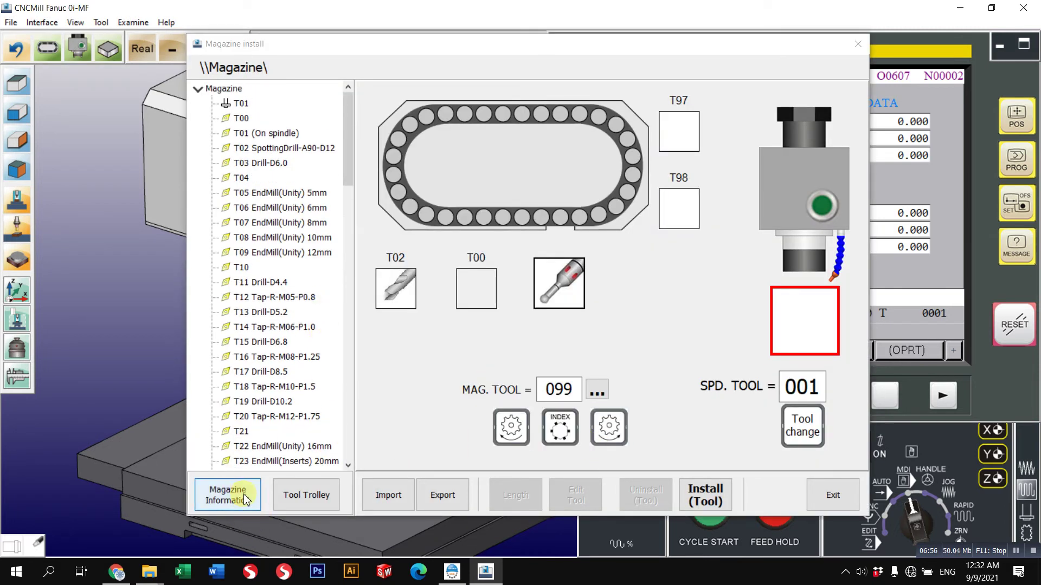
{"action": "left_click", "coordinate": [230, 490]}
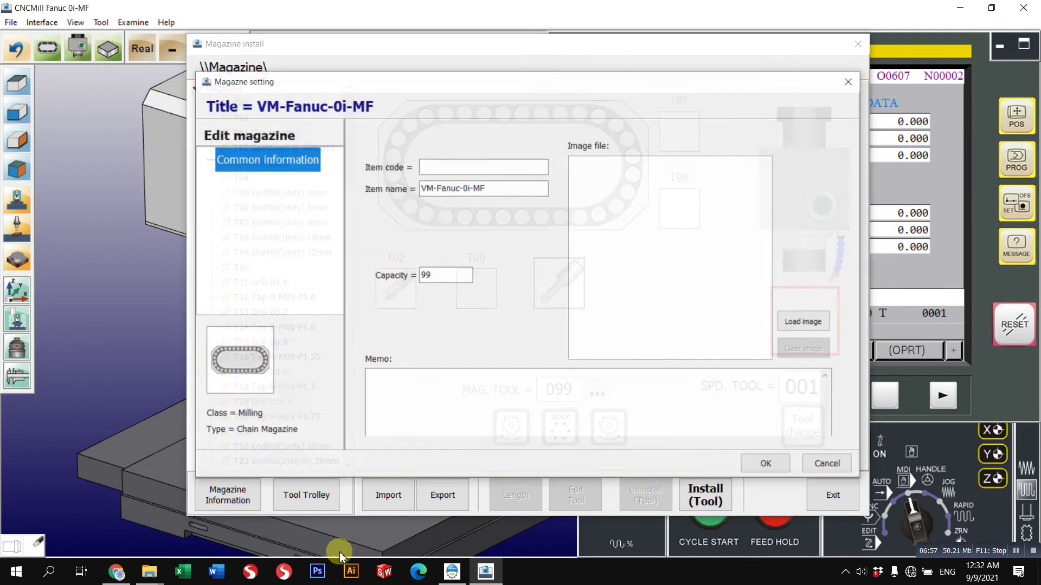
{"action": "left_click", "coordinate": [829, 466]}
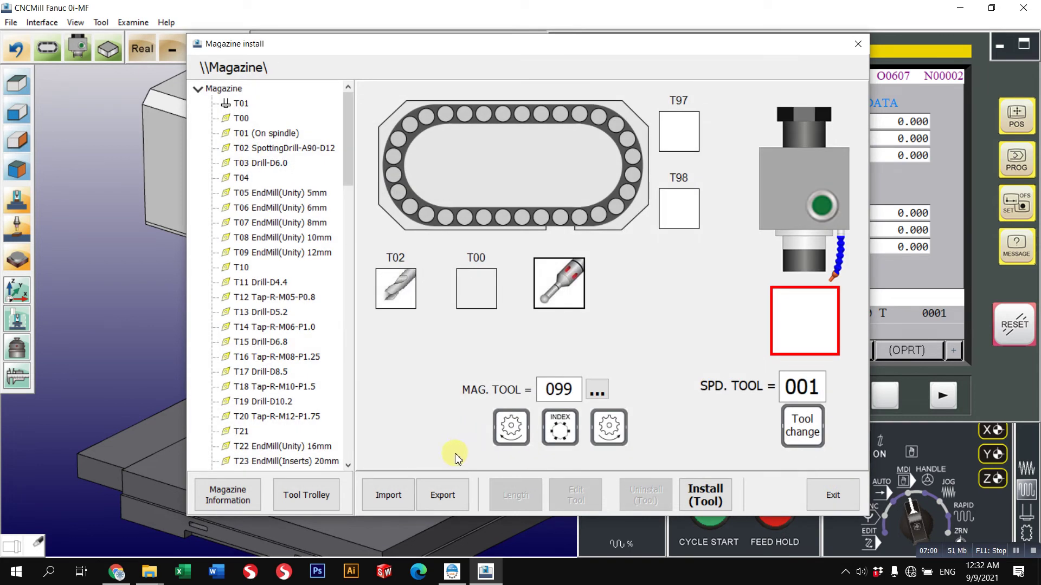
- Import the POLITEKNIK_DRUM magazine from the POLITEKNIK_2 category without saving the current magazine, and close the magazine installation window
{"action": "left_click", "coordinate": [388, 495]}
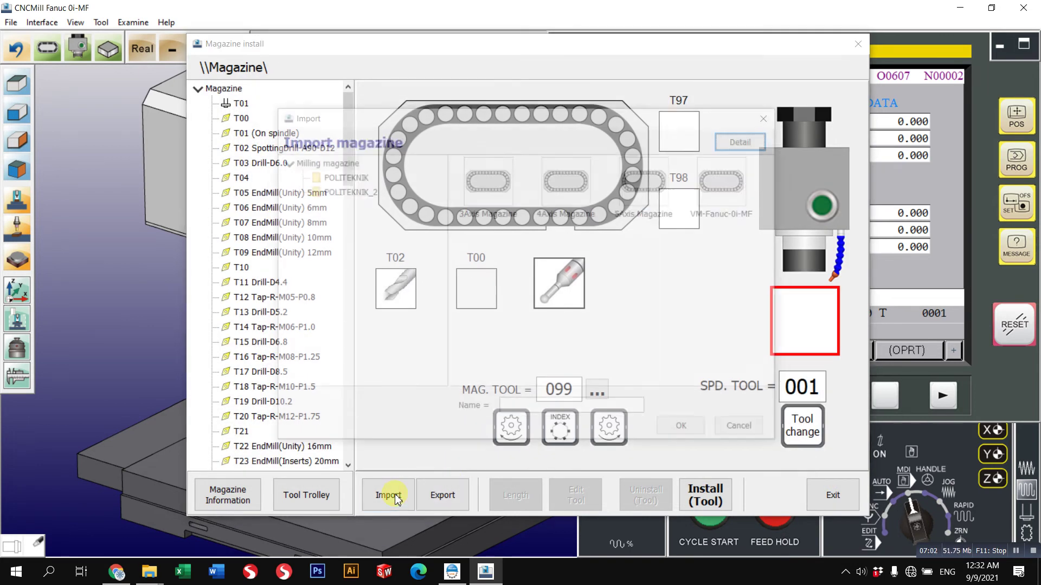
{"action": "left_click", "coordinate": [336, 162]}
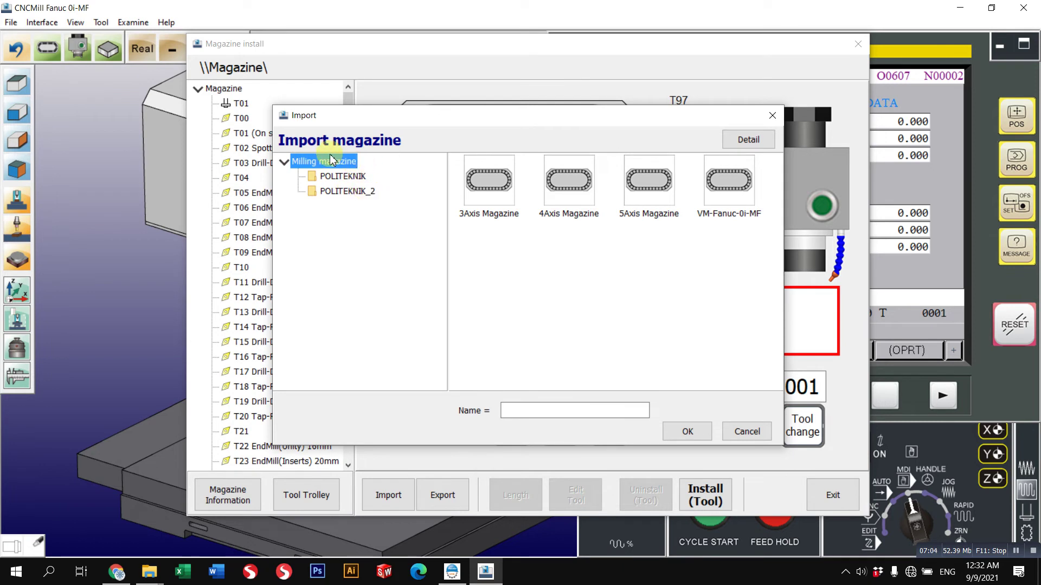
{"action": "left_click", "coordinate": [346, 191]}
{"action": "left_click", "coordinate": [489, 211]}
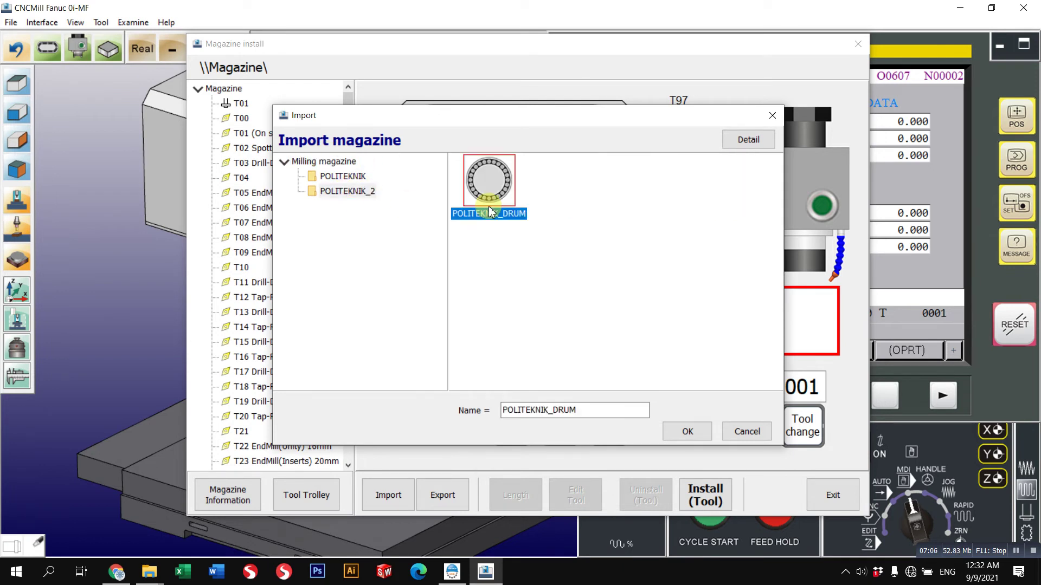
{"action": "left_click", "coordinate": [689, 432]}
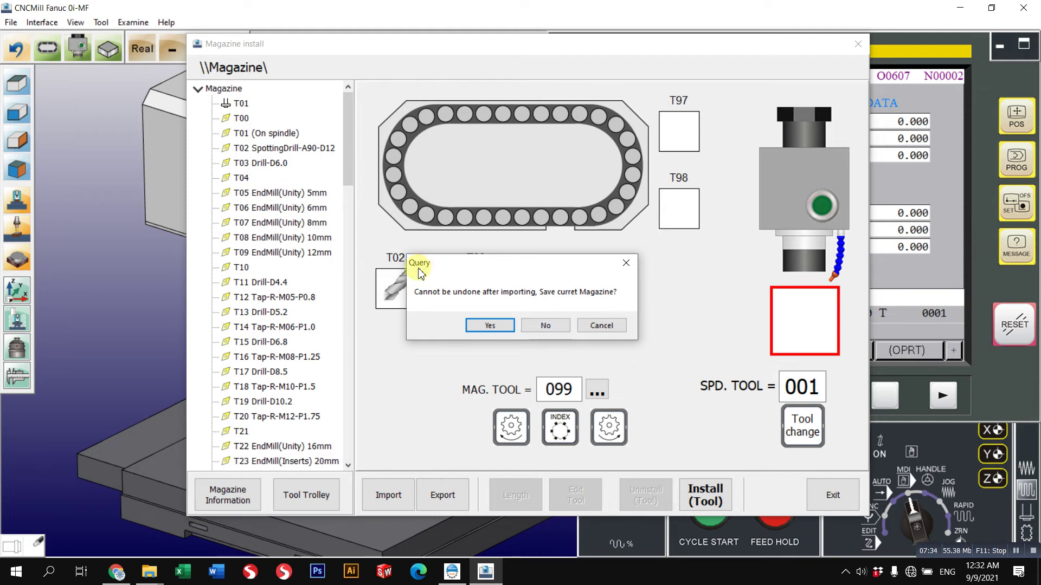
{"action": "left_click", "coordinate": [546, 326]}
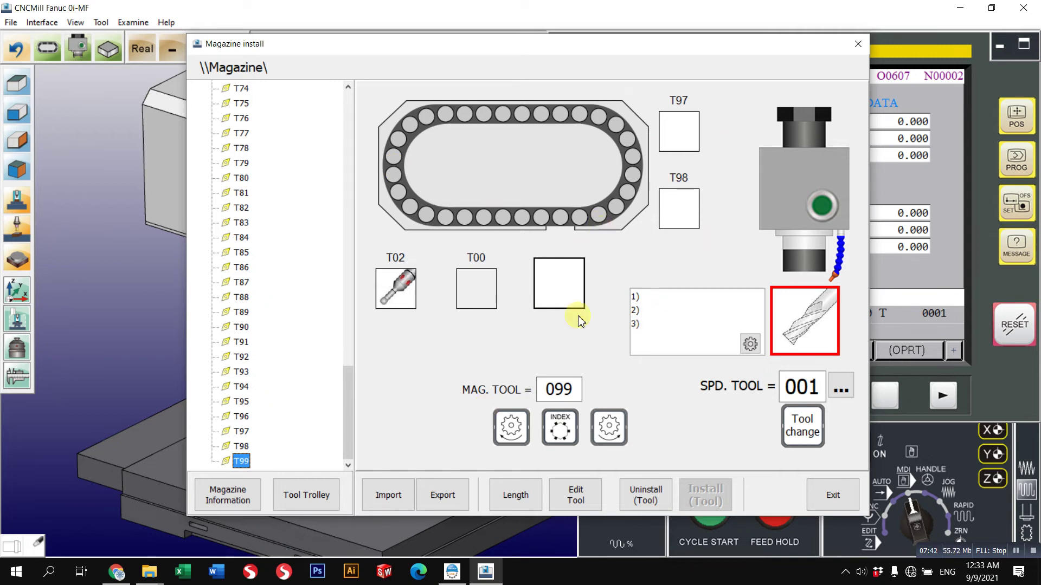
{"action": "mouse_move", "coordinate": [344, 418]}
{"action": "left_mouse_down"}
{"action": "mouse_move", "coordinate": [367, 157]}
{"action": "mouse_move", "coordinate": [386, 133]}
{"action": "mouse_move", "coordinate": [316, 255]}
{"action": "mouse_move", "coordinate": [337, 428]}
{"action": "left_mouse_up"}
{"action": "left_click", "coordinate": [837, 505]}
- Display the absolute position page on the control and expand the control panel to show its full keypad
{"action": "scroll", "coordinate": [336, 293], "scroll_direction": "up", "scroll_amount": 5}
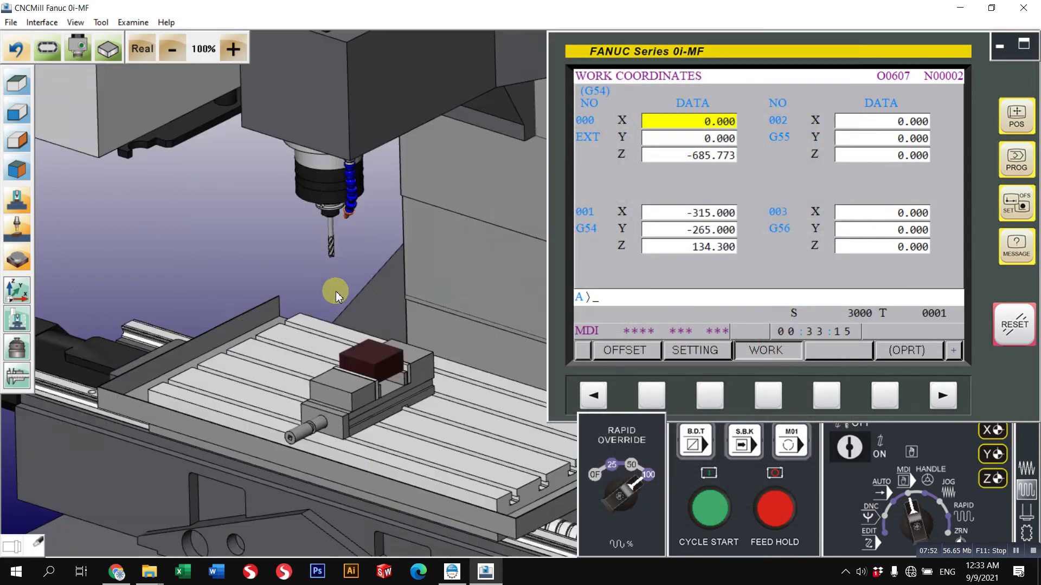
{"action": "scroll", "coordinate": [328, 205], "scroll_direction": "down", "scroll_amount": 5}
{"action": "middle_click_drag", "start_coordinate": [362, 172], "coordinate": [337, 161]}
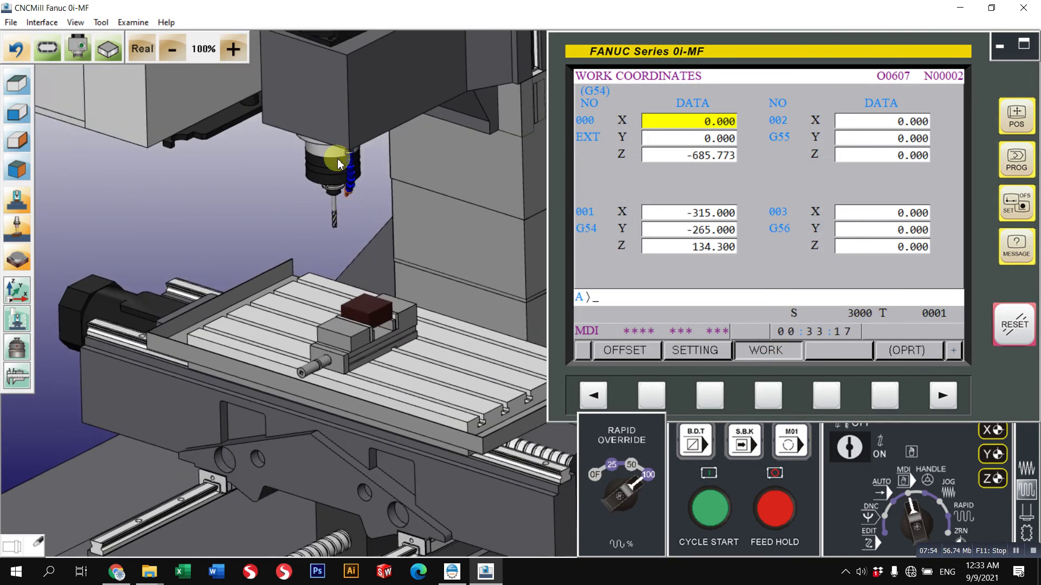
{"action": "left_click", "coordinate": [1016, 160]}
{"action": "left_click", "coordinate": [1017, 114]}
{"action": "left_click", "coordinate": [1024, 53]}
- Switch to reference return mode and home the Z, Y and X axes in the positive direction
{"action": "left_click", "coordinate": [926, 527]}
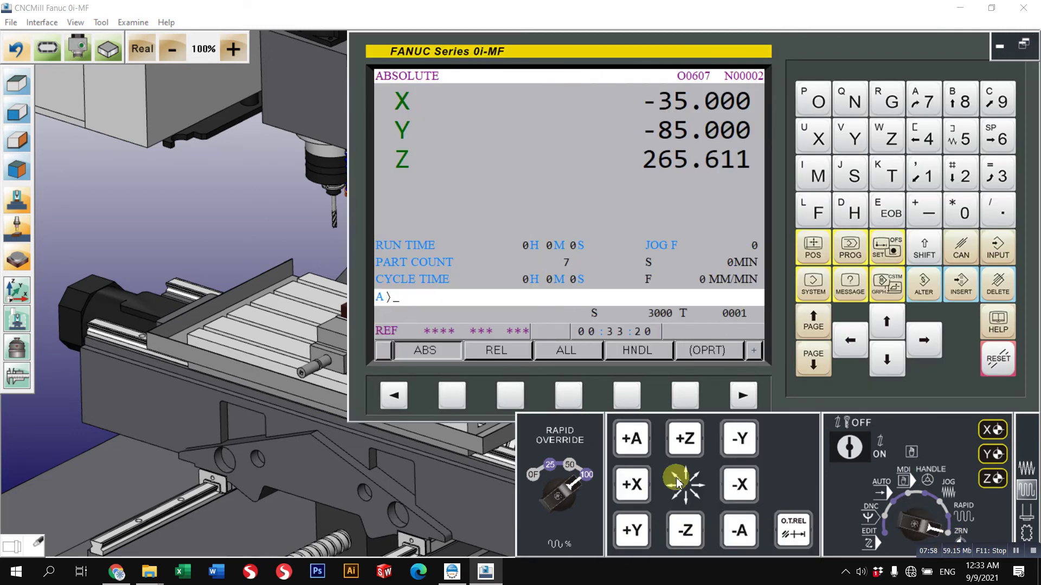
{"action": "left_click", "coordinate": [679, 450]}
{"action": "left_click", "coordinate": [632, 531]}
{"action": "left_click", "coordinate": [632, 484]}
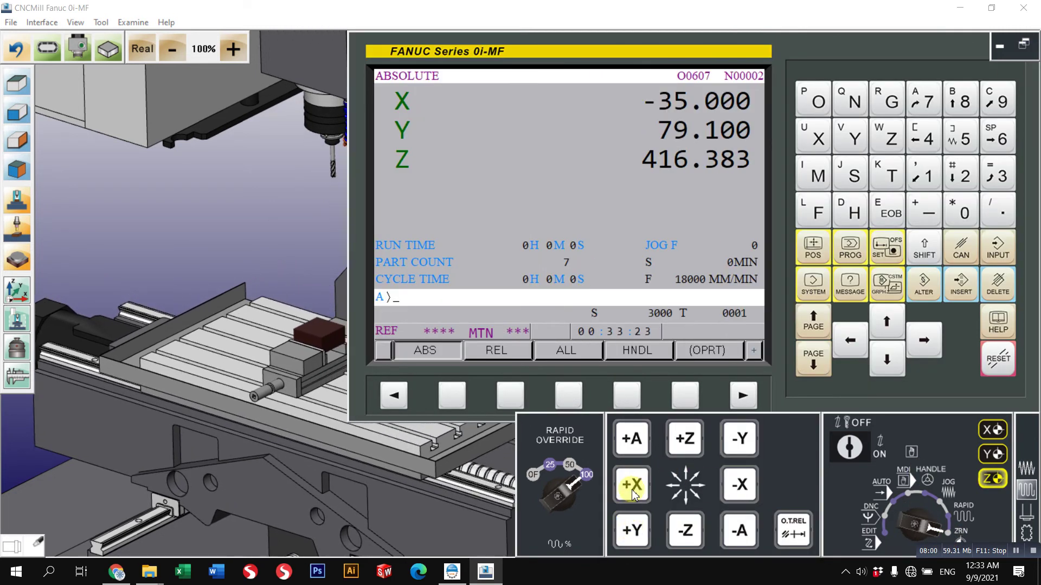
{"action": "scroll", "coordinate": [105, 360], "scroll_direction": "down", "scroll_amount": 5}
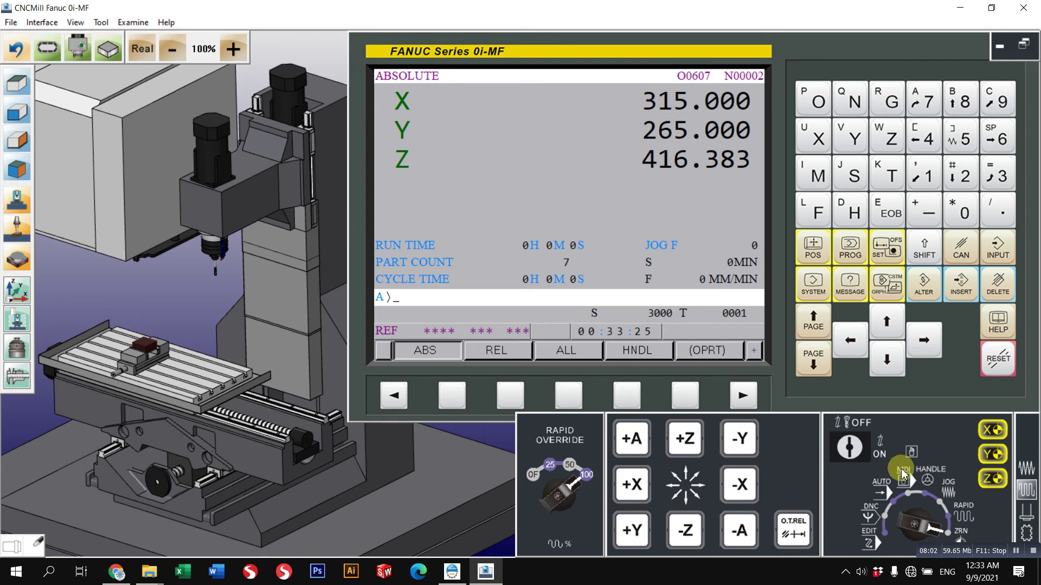
- Enter the block T2 M6 in an MDI program and run it to change to tool 2
{"action": "left_click", "coordinate": [901, 481]}
{"action": "left_click", "coordinate": [850, 249]}
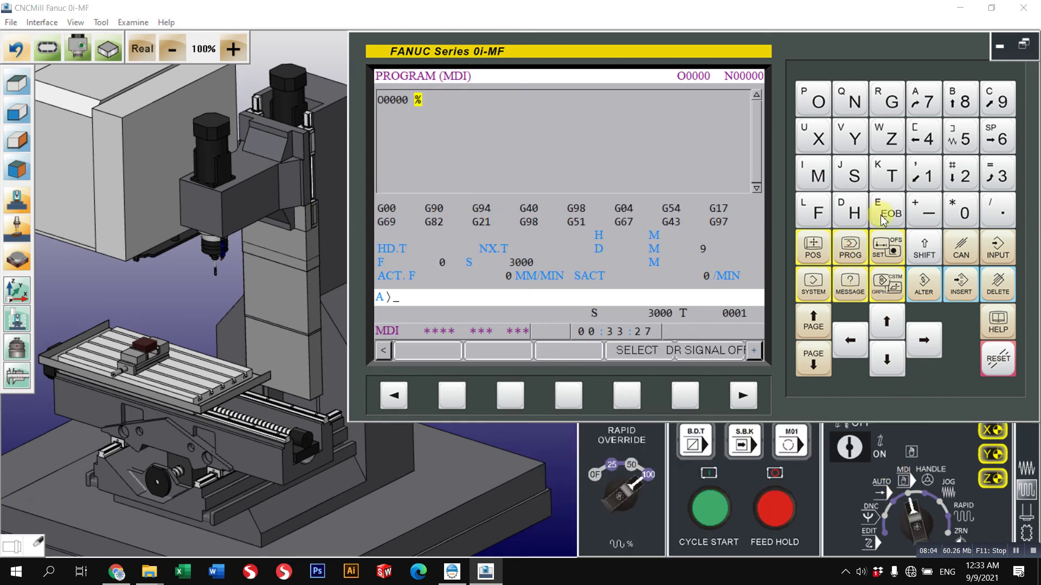
{"action": "left_click", "coordinate": [887, 181]}
{"action": "left_click", "coordinate": [831, 178]}
{"action": "left_click", "coordinate": [999, 140]}
{"action": "left_click", "coordinate": [890, 211]}
{"action": "left_click", "coordinate": [962, 290]}
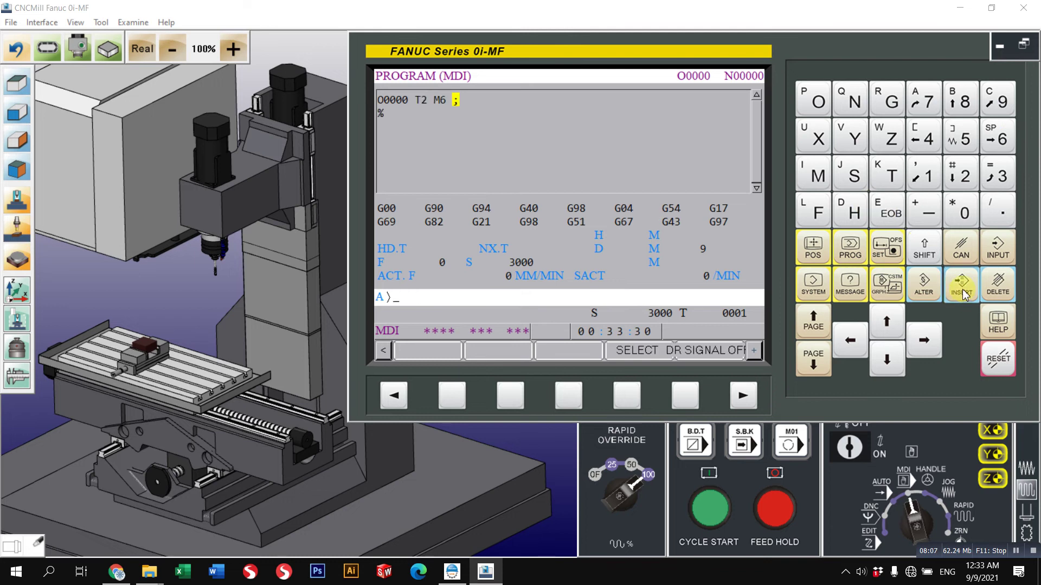
{"action": "left_click", "coordinate": [711, 511]}
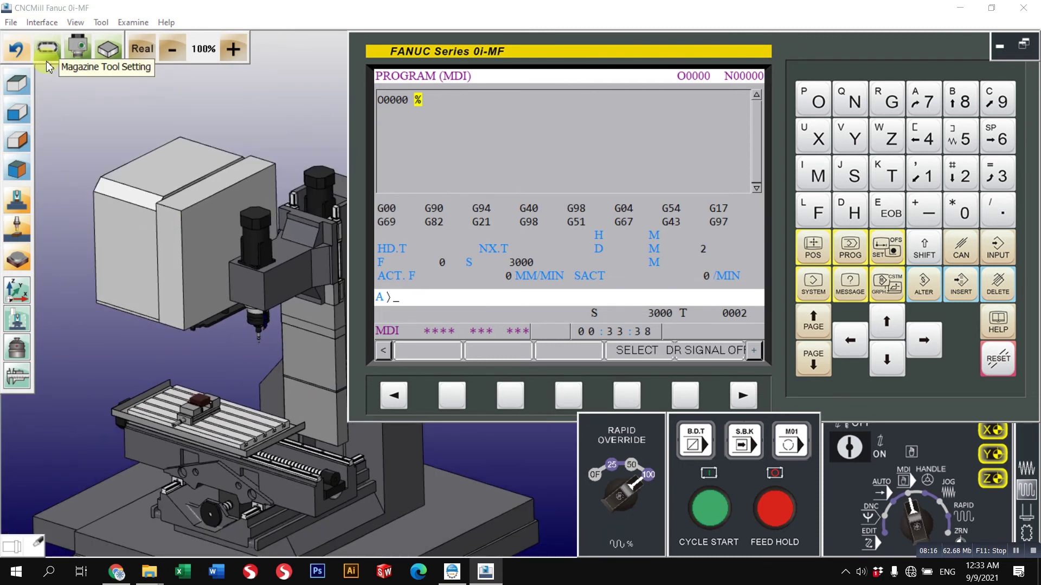
- Reopen the magazine installation window and go through the slots from T02 to T11
{"action": "left_click", "coordinate": [78, 49]}
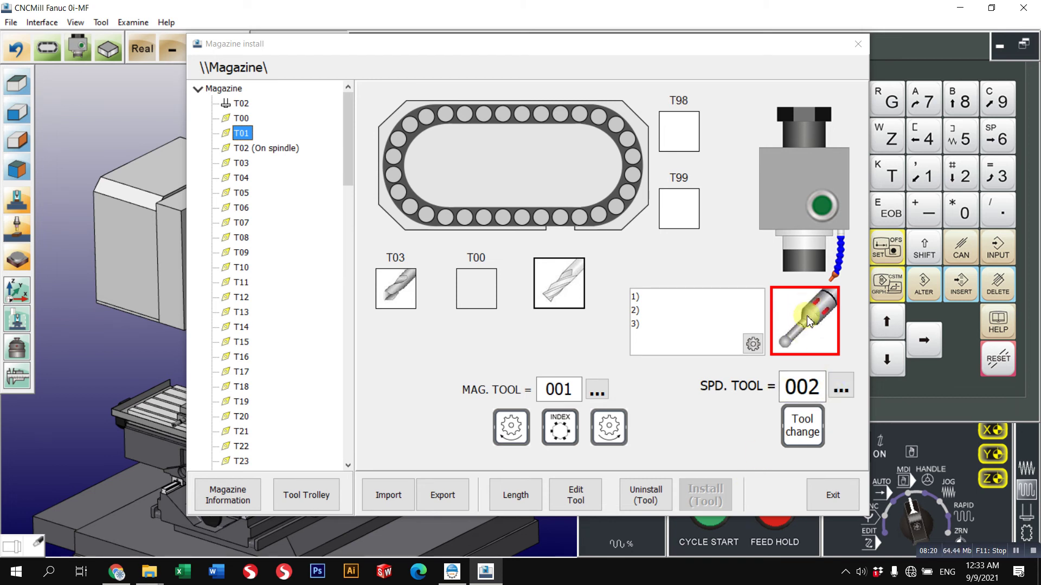
{"action": "left_click", "coordinate": [268, 152]}
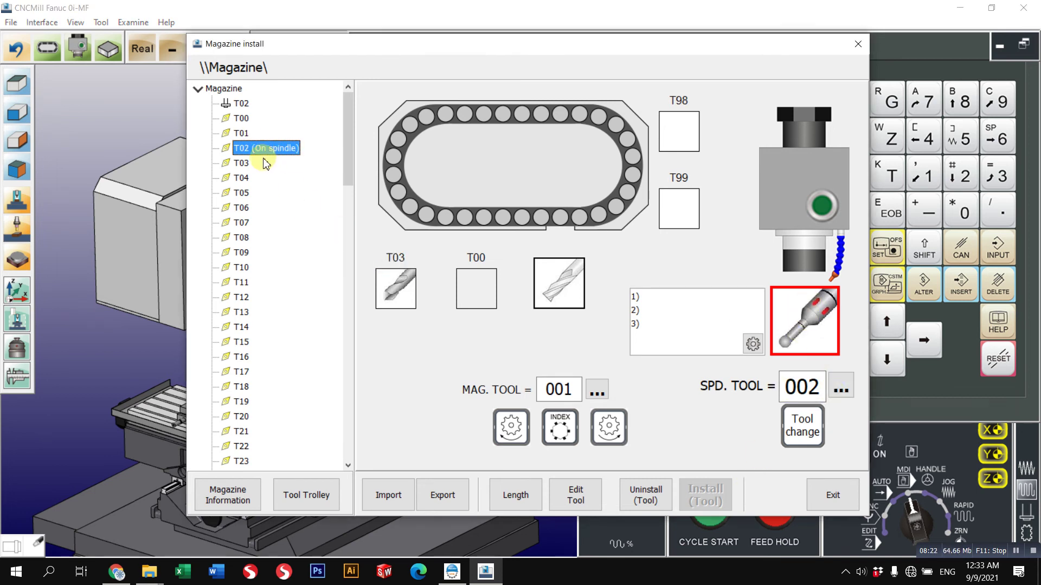
{"action": "left_click", "coordinate": [243, 164]}
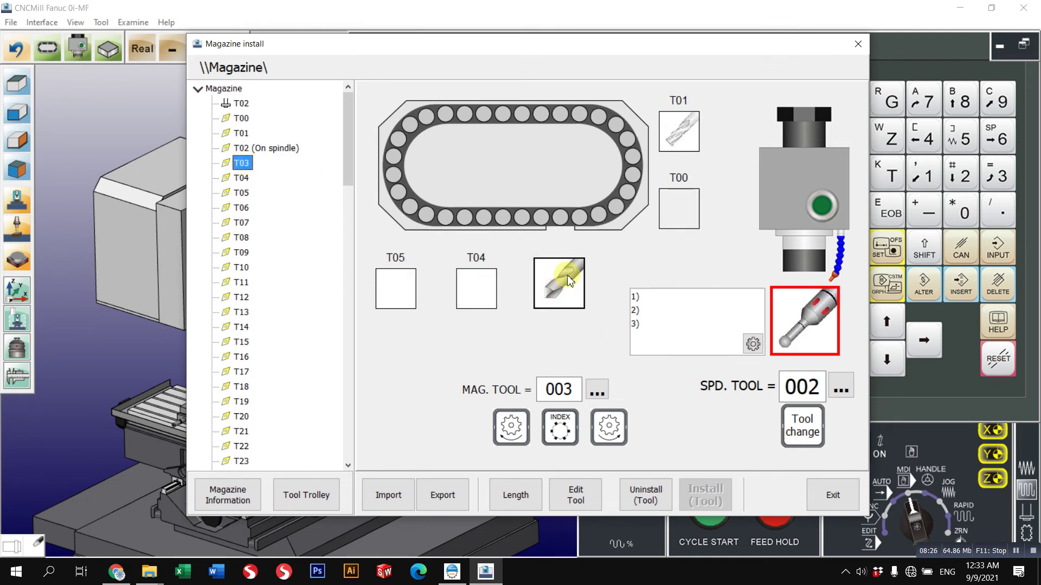
{"action": "left_click", "coordinate": [487, 289]}
{"action": "left_click", "coordinate": [484, 291]}
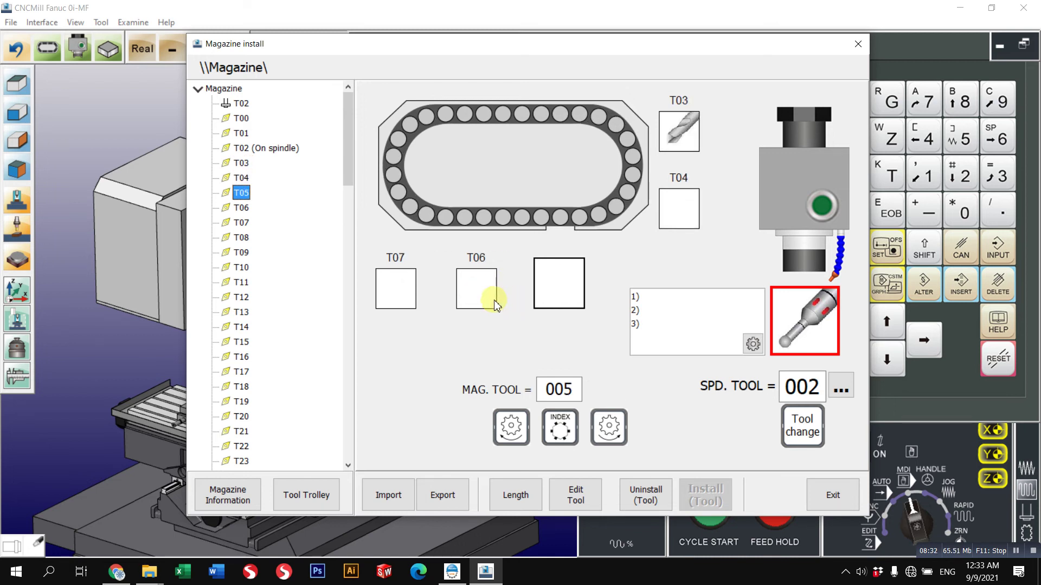
{"action": "left_click", "coordinate": [479, 298]}
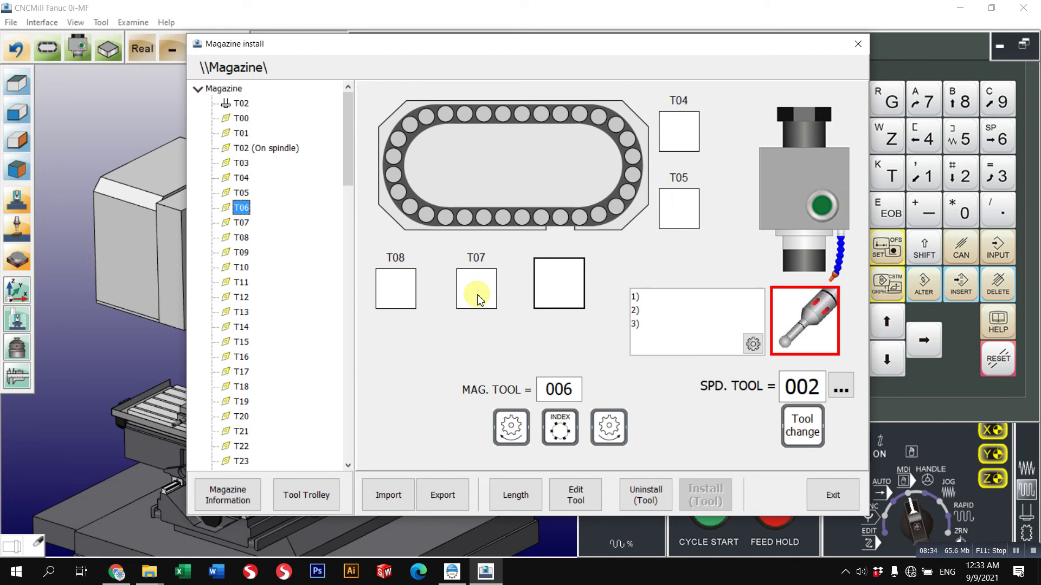
{"action": "left_click", "coordinate": [486, 291]}
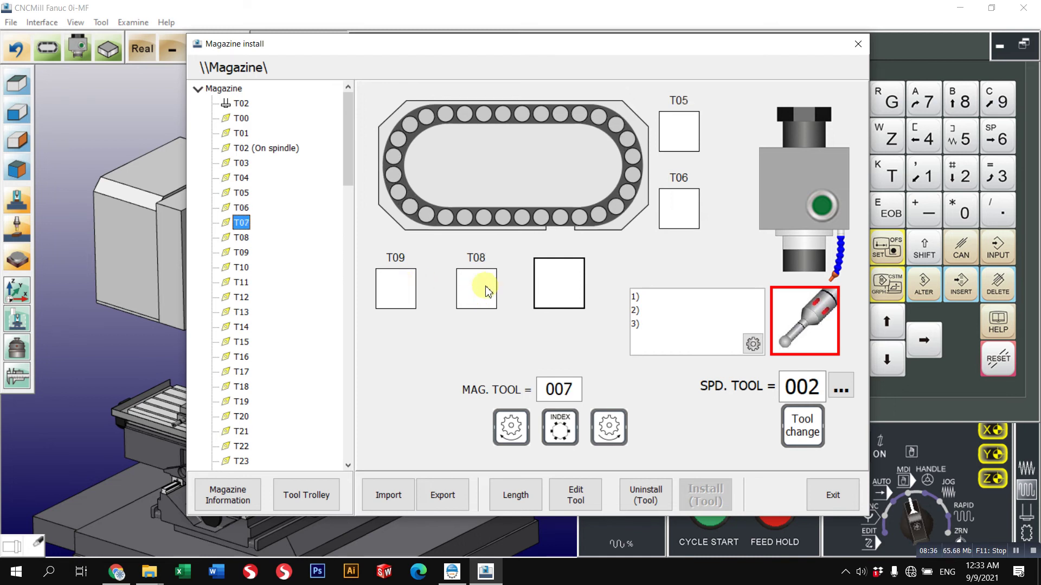
{"action": "left_click", "coordinate": [408, 285]}
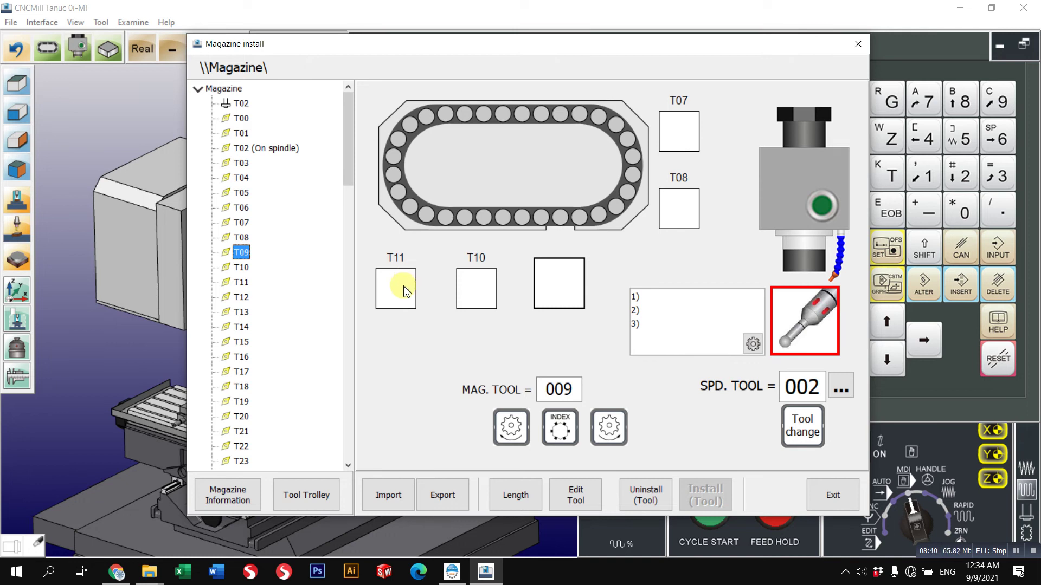
{"action": "left_click", "coordinate": [403, 289]}
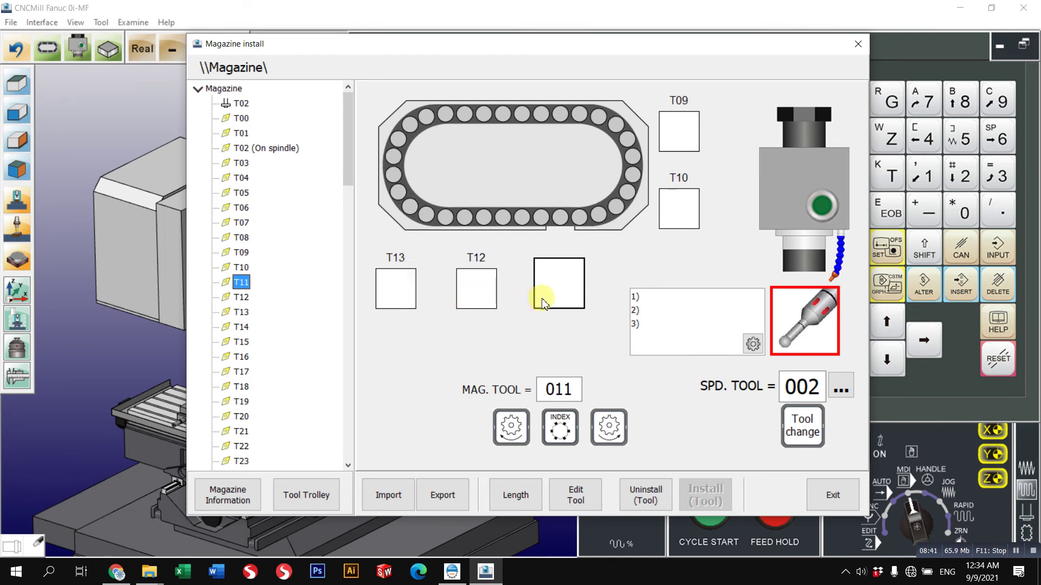
- Compare the spindle entry T02 with the T00 slot in the magazine list
{"action": "left_click", "coordinate": [239, 104]}
{"action": "left_click", "coordinate": [242, 119]}
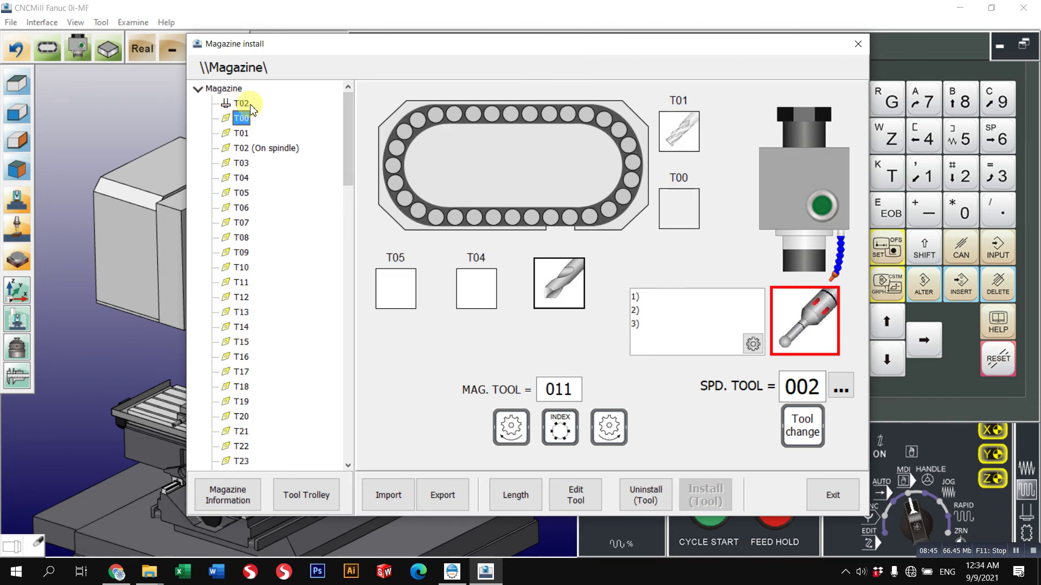
{"action": "left_click", "coordinate": [248, 103]}
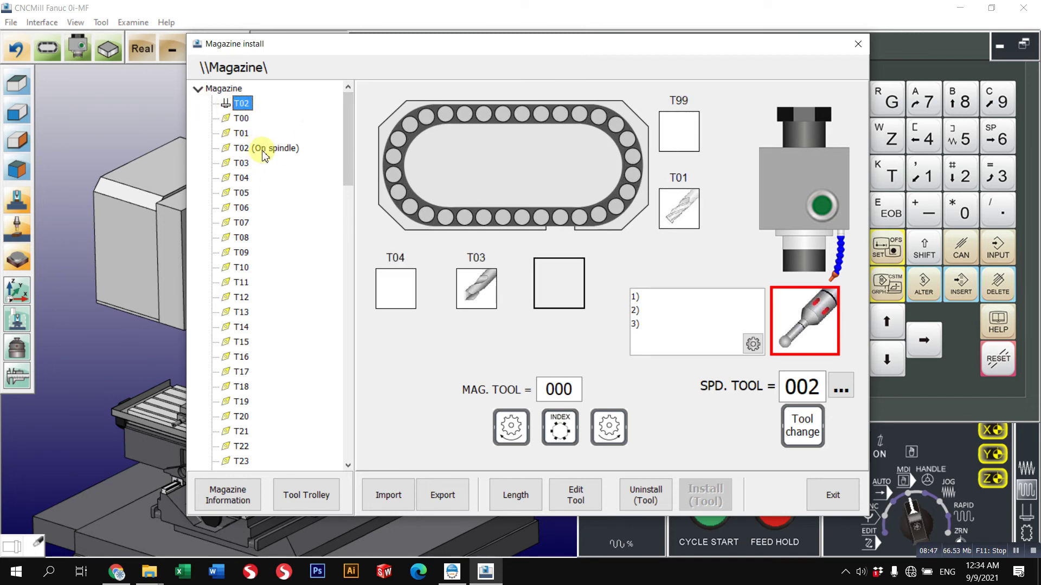
{"action": "left_click", "coordinate": [243, 121]}
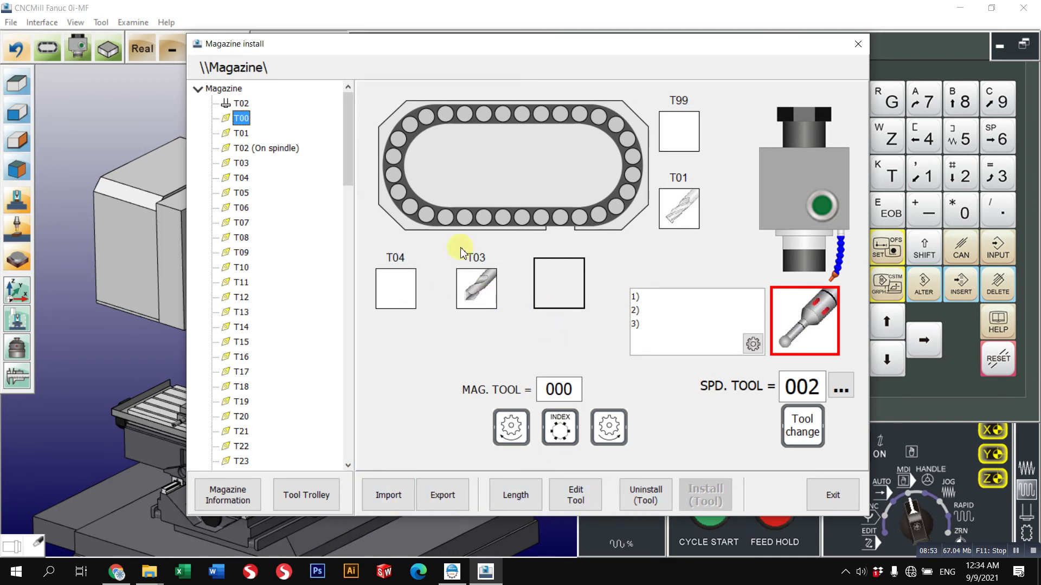
- Look through the POLITEKNIK folder of the tool library for the empty slot T04 without installing anything
{"action": "left_click", "coordinate": [241, 103]}
{"action": "left_click", "coordinate": [558, 282]}
{"action": "left_click", "coordinate": [399, 301]}
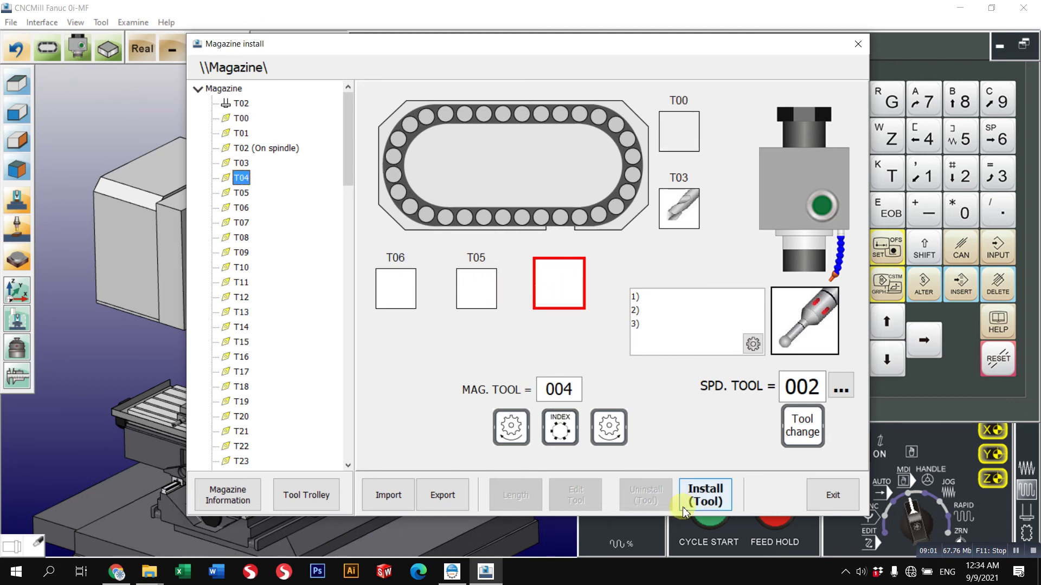
{"action": "left_click", "coordinate": [710, 499]}
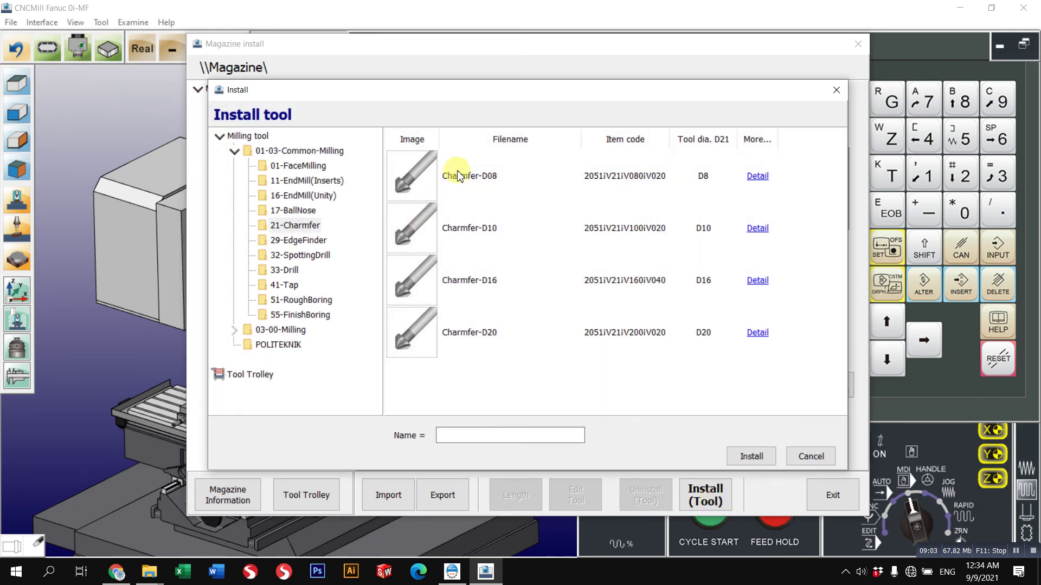
{"action": "left_click", "coordinate": [277, 347]}
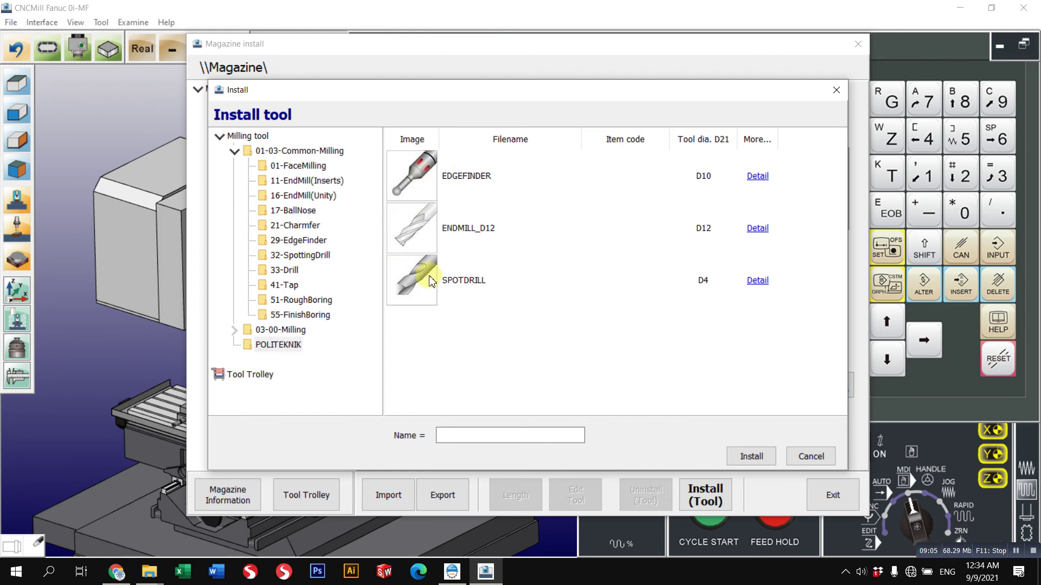
{"action": "left_click", "coordinate": [813, 457]}
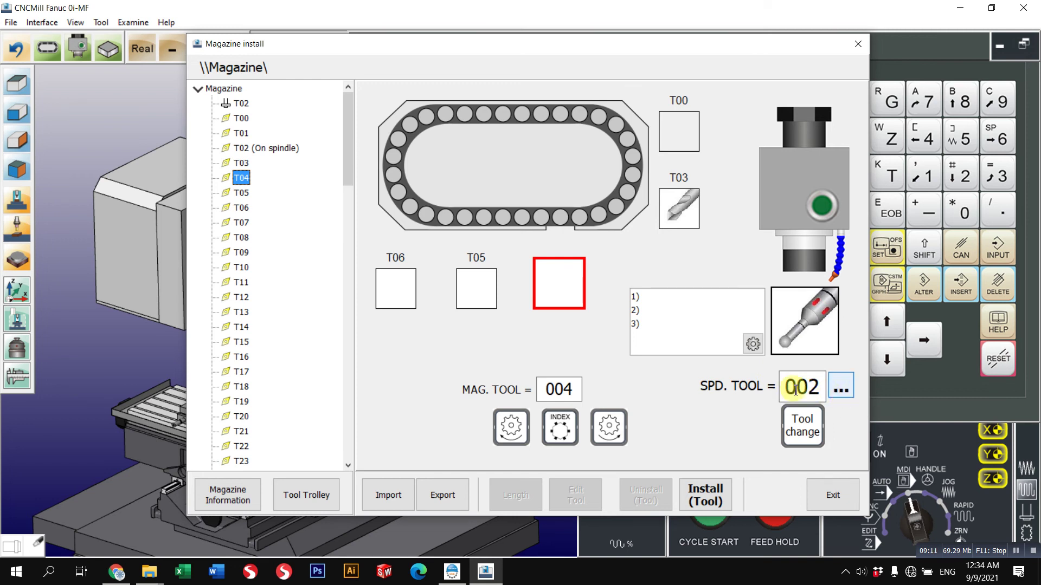
- Bring up the tool library directly from the empty T04 slot, cancel it and exit the magazine window
{"action": "double_click", "coordinate": [566, 294]}
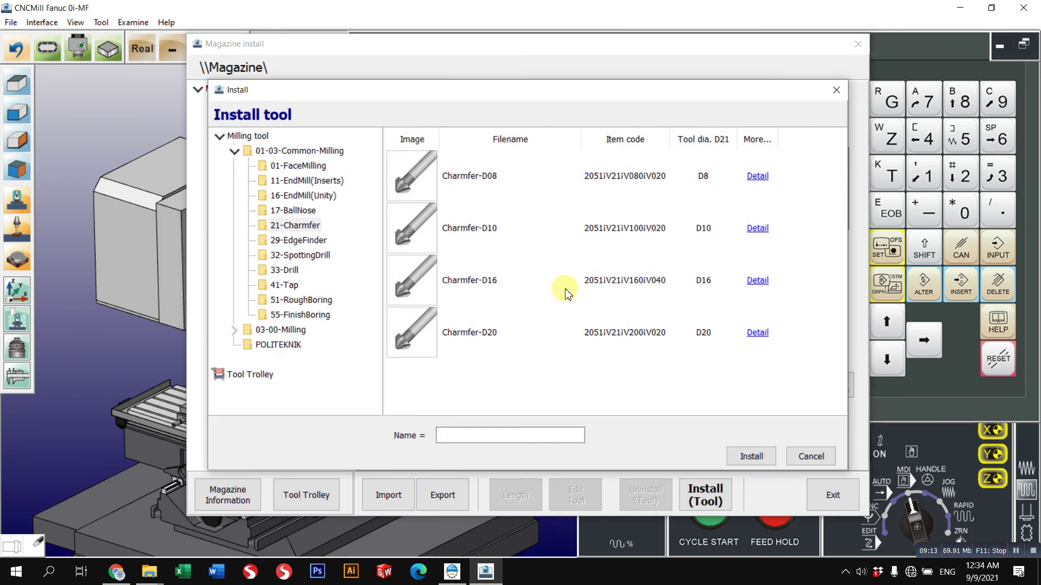
{"action": "left_click", "coordinate": [808, 391]}
{"action": "left_click", "coordinate": [818, 498]}
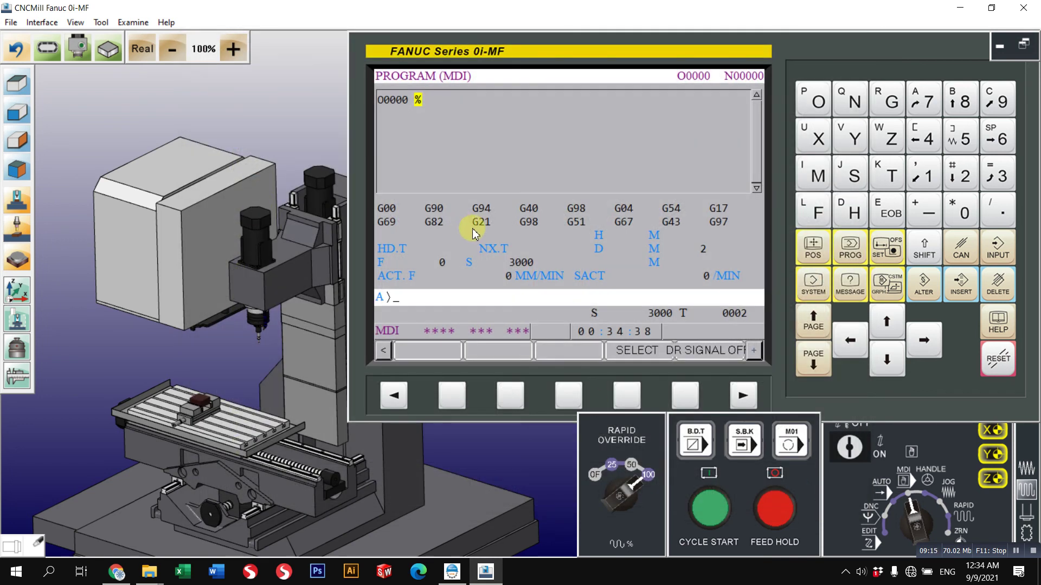
- Set the workpiece material size to 120 mm length, 100 mm width and 50 mm height
{"action": "left_click_drag", "start_coordinate": [230, 394], "coordinate": [226, 347]}
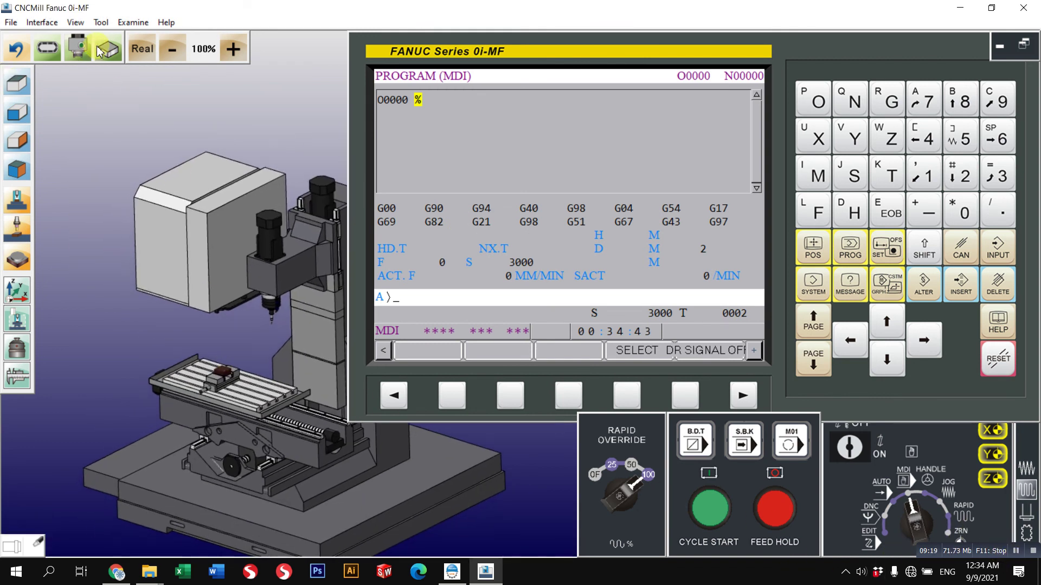
{"action": "left_click", "coordinate": [108, 48]}
{"action": "left_click_drag", "start_coordinate": [502, 120], "coordinate": [720, 92]}
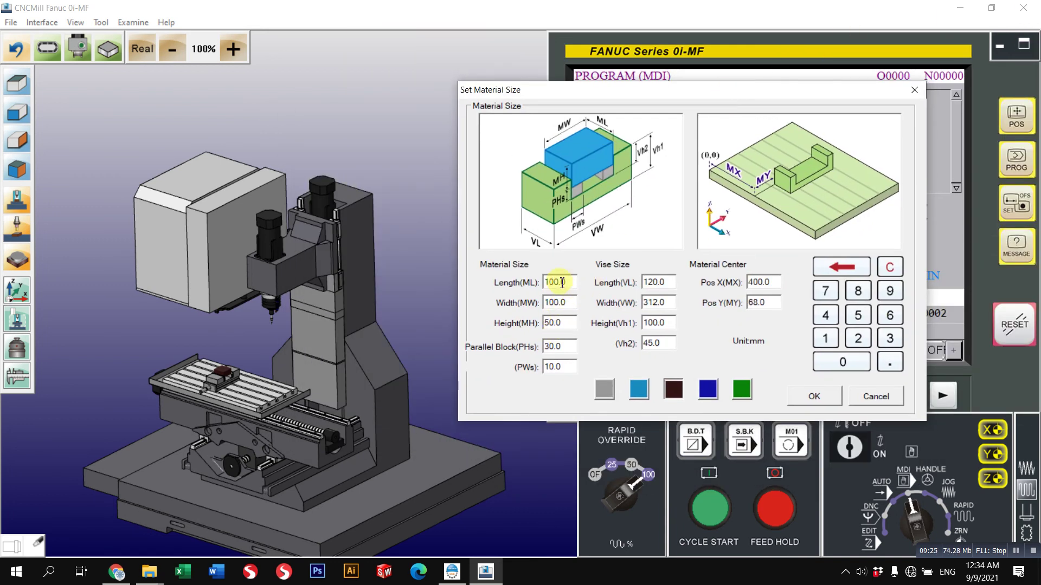
{"action": "left_click", "coordinate": [559, 303]}
{"action": "left_click", "coordinate": [564, 324]}
{"action": "left_click", "coordinate": [568, 325]}
{"action": "type", "text": "5"}
{"action": "left_click", "coordinate": [813, 396]}
{"action": "scroll", "coordinate": [225, 395], "scroll_direction": "up", "scroll_amount": 5}
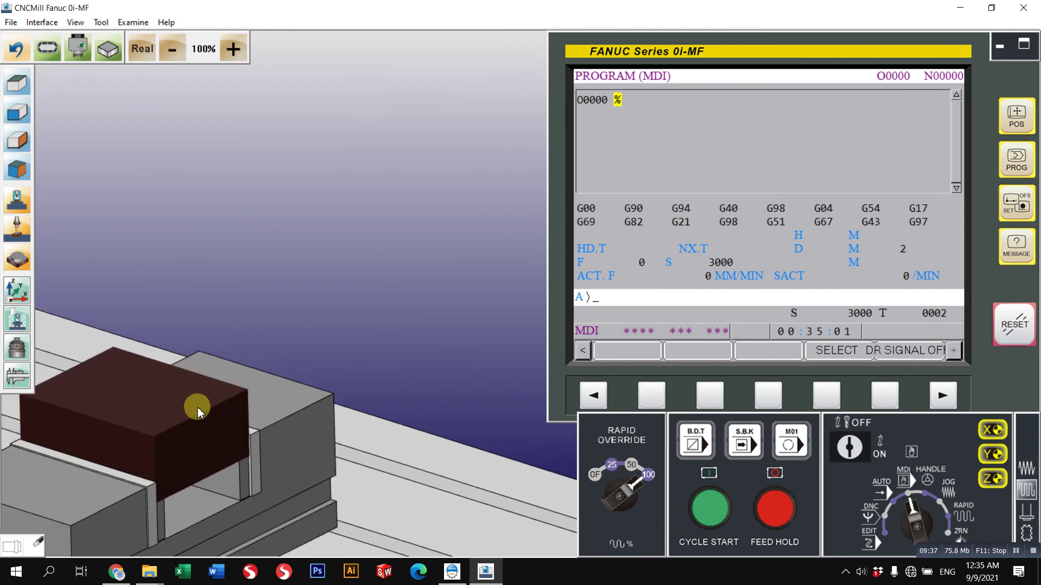
{"action": "scroll", "coordinate": [283, 441], "scroll_direction": "down", "scroll_amount": 6}
{"action": "scroll", "coordinate": [325, 367], "scroll_direction": "up", "scroll_amount": 3}
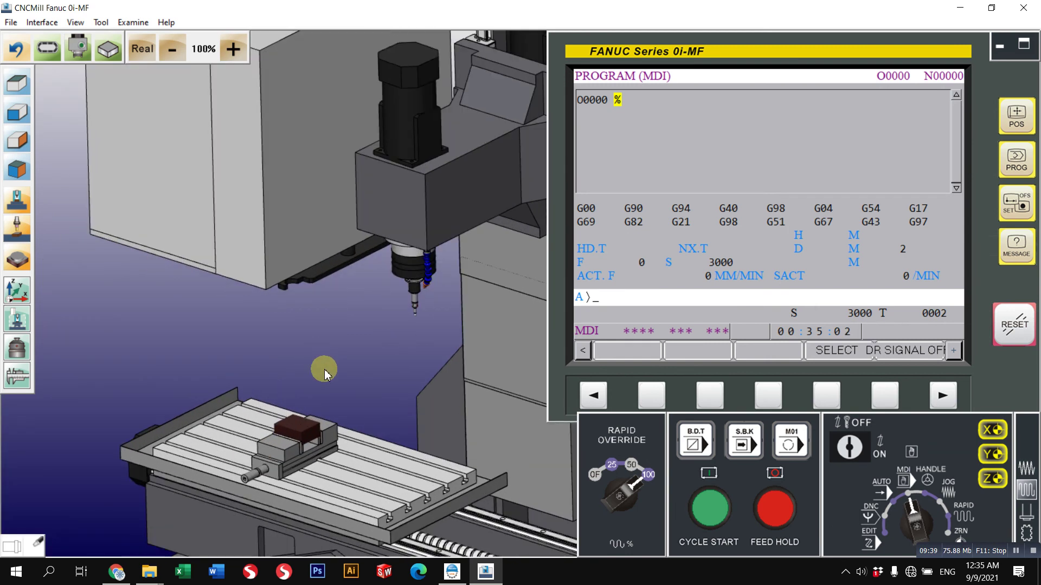
- Review the material height and parallel block dimensions in the material size settings and cancel without changes
{"action": "left_click", "coordinate": [108, 49]}
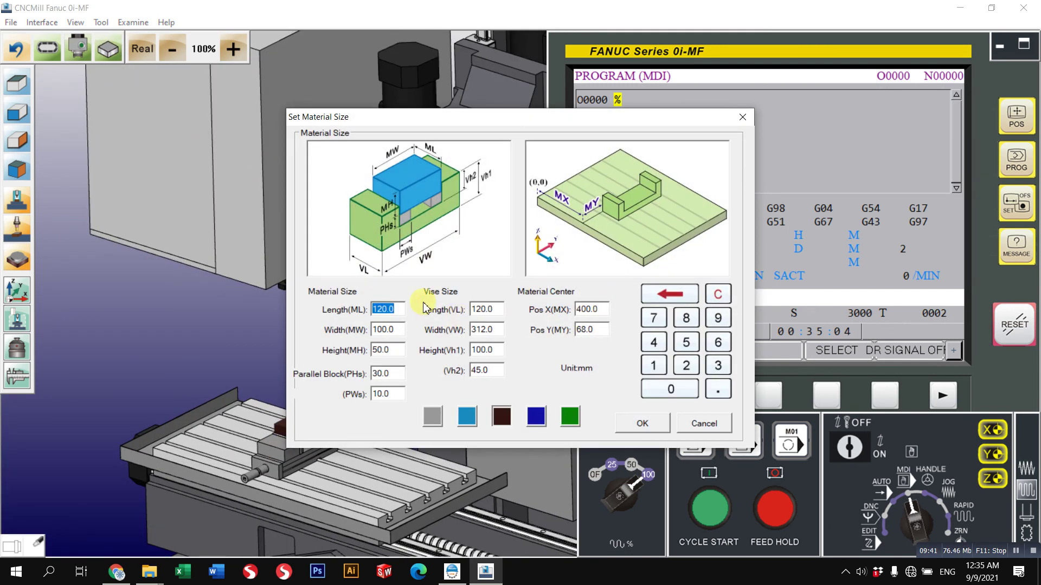
{"action": "left_click_drag", "start_coordinate": [477, 122], "coordinate": [691, 138]}
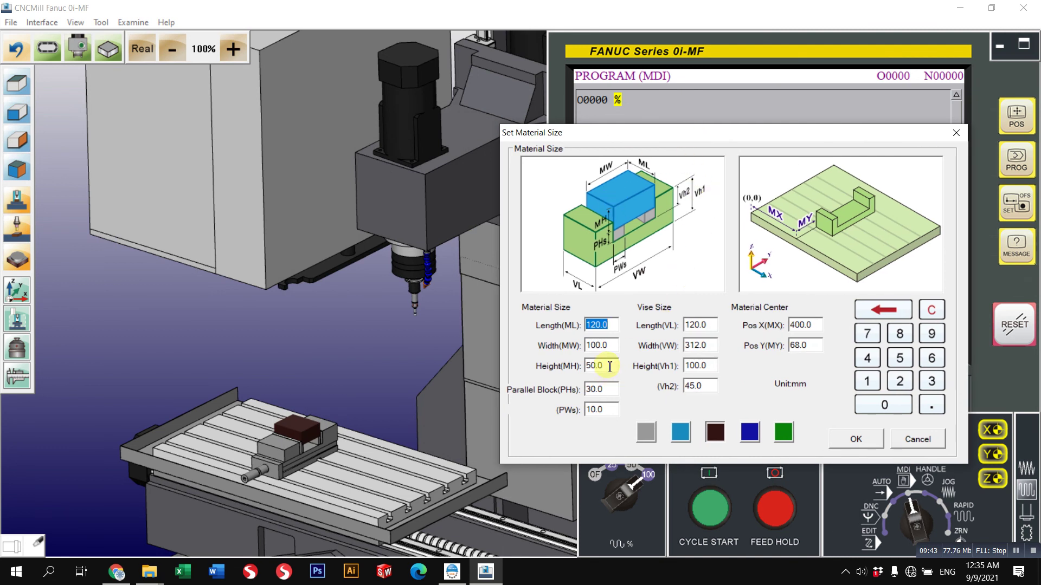
{"action": "left_click", "coordinate": [607, 390]}
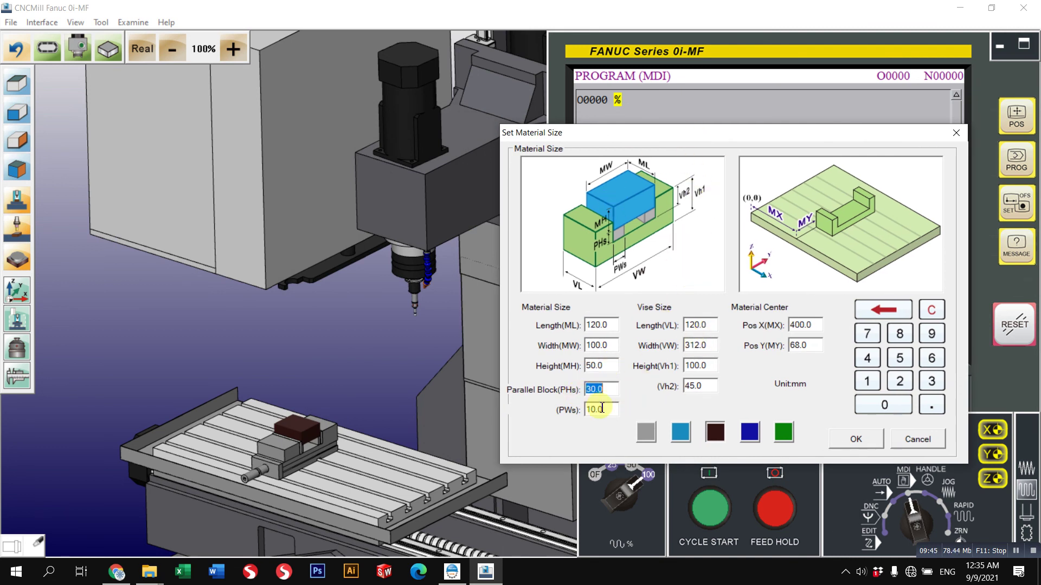
{"action": "left_click", "coordinate": [908, 442]}
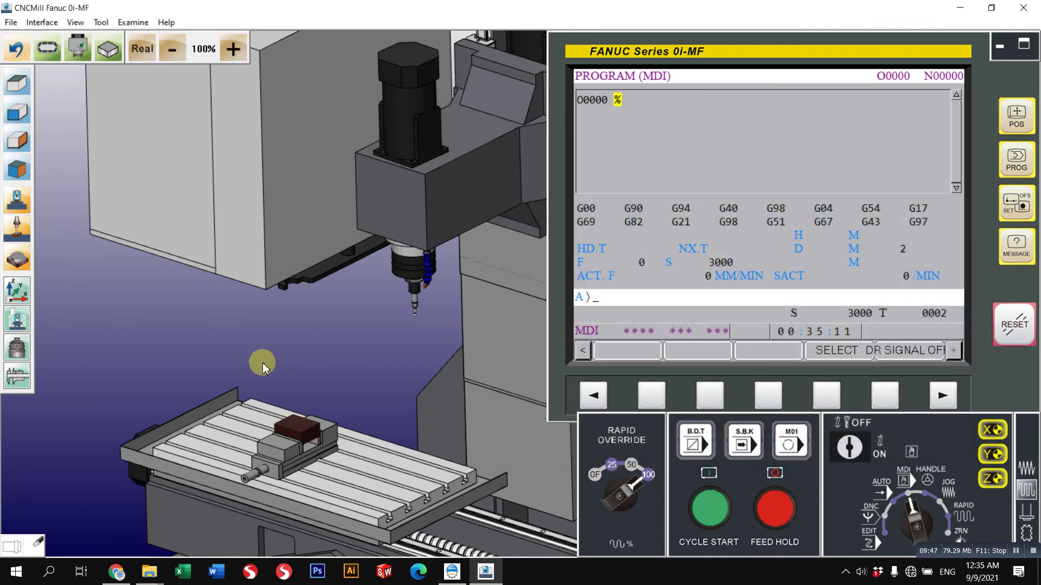
{"action": "left_click", "coordinate": [10, 22]}
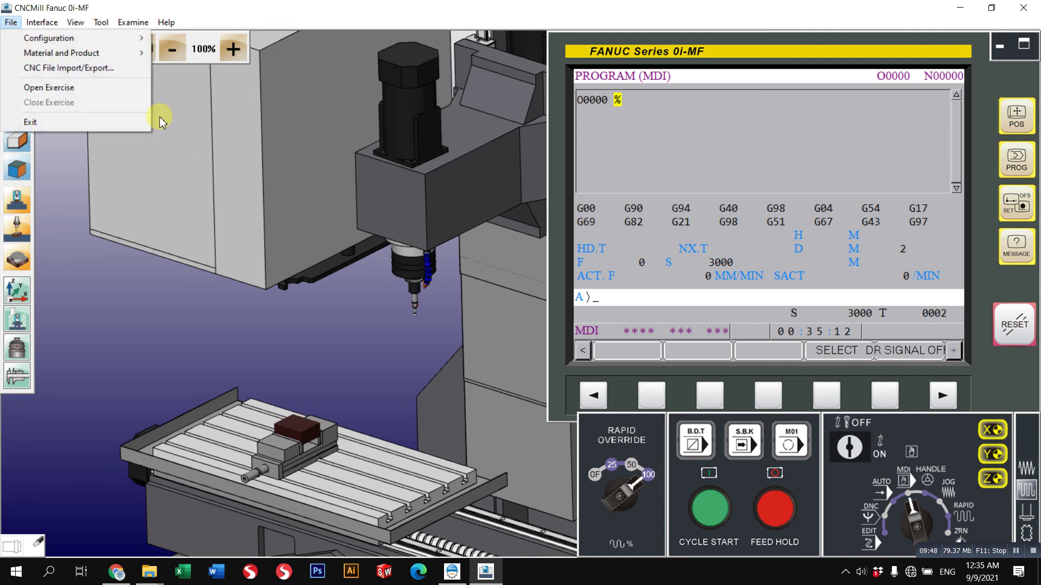
{"action": "left_click", "coordinate": [121, 71]}
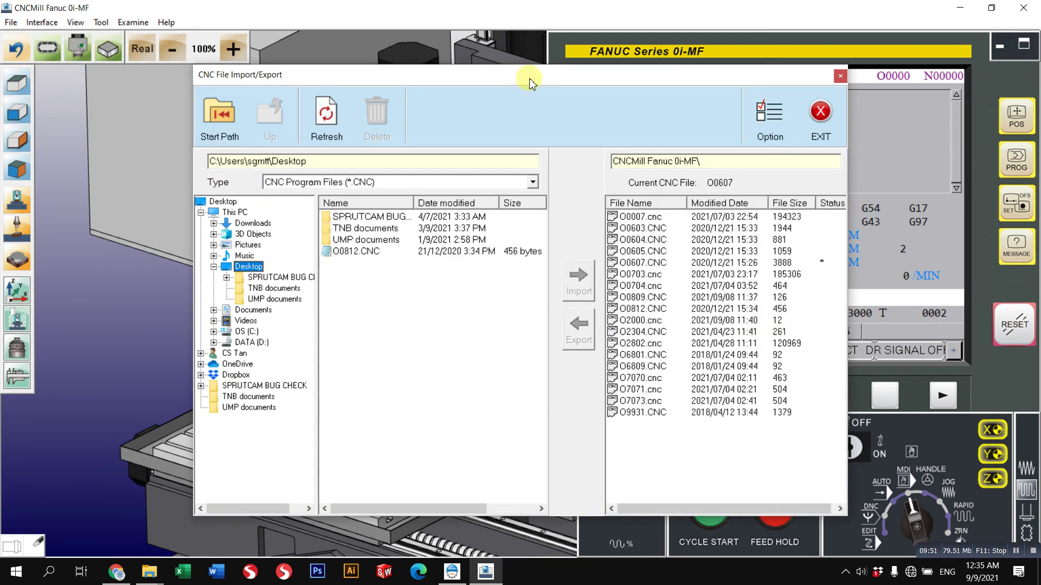
{"action": "left_click", "coordinate": [840, 76]}
- Load O0603_product.stl from the Material folder as the workpiece in the vise
{"action": "left_click", "coordinate": [11, 22]}
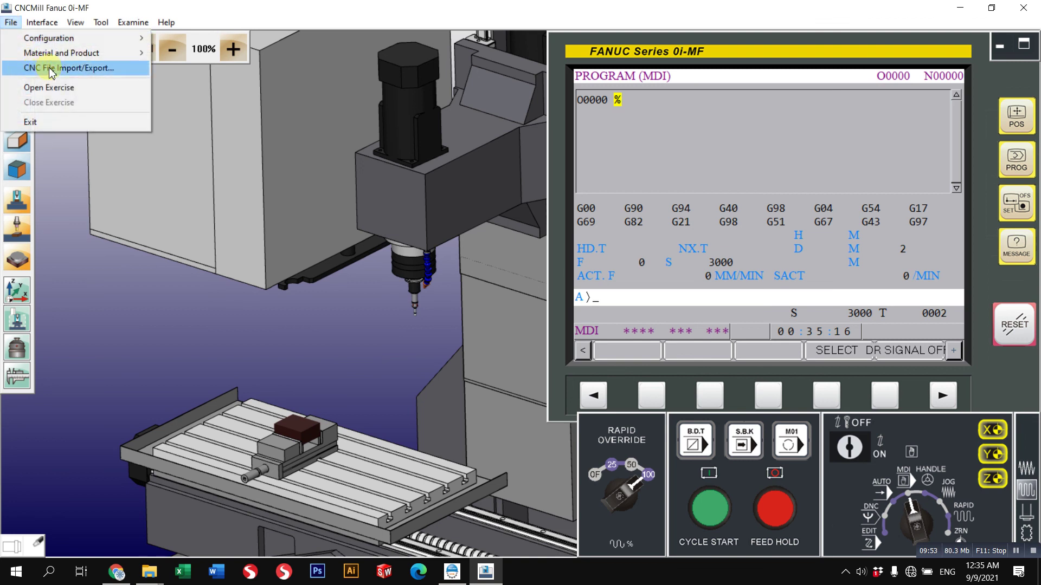
{"action": "mouse_move", "coordinate": [114, 51]}
{"action": "left_click", "coordinate": [208, 67]}
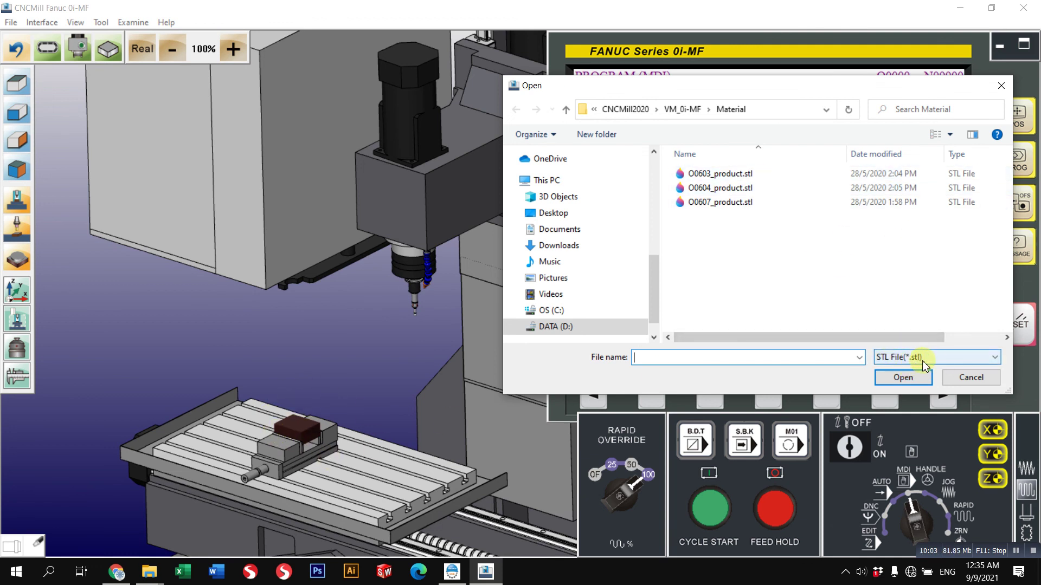
{"action": "left_click", "coordinate": [757, 175]}
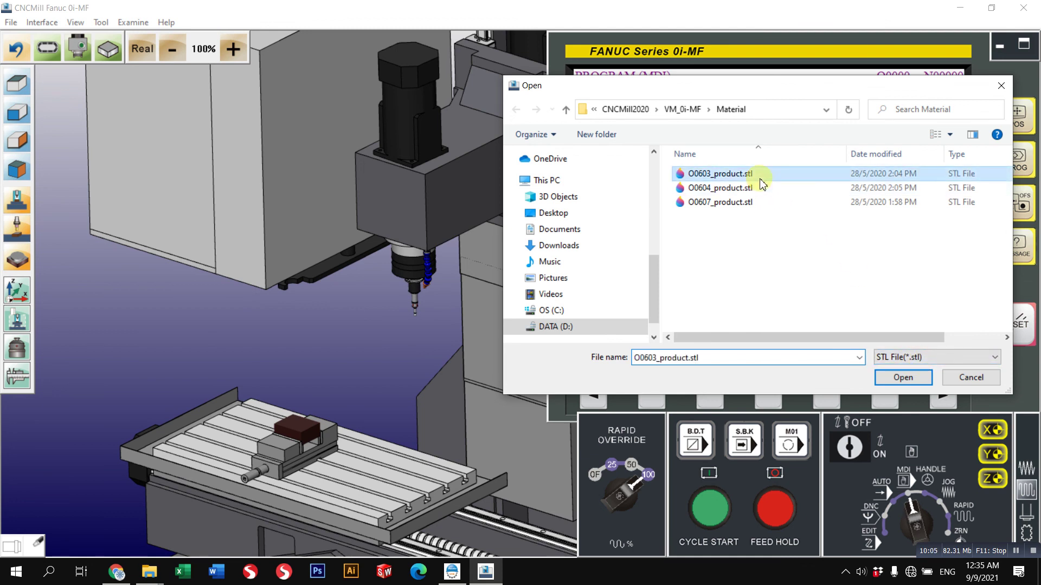
{"action": "left_click", "coordinate": [902, 376]}
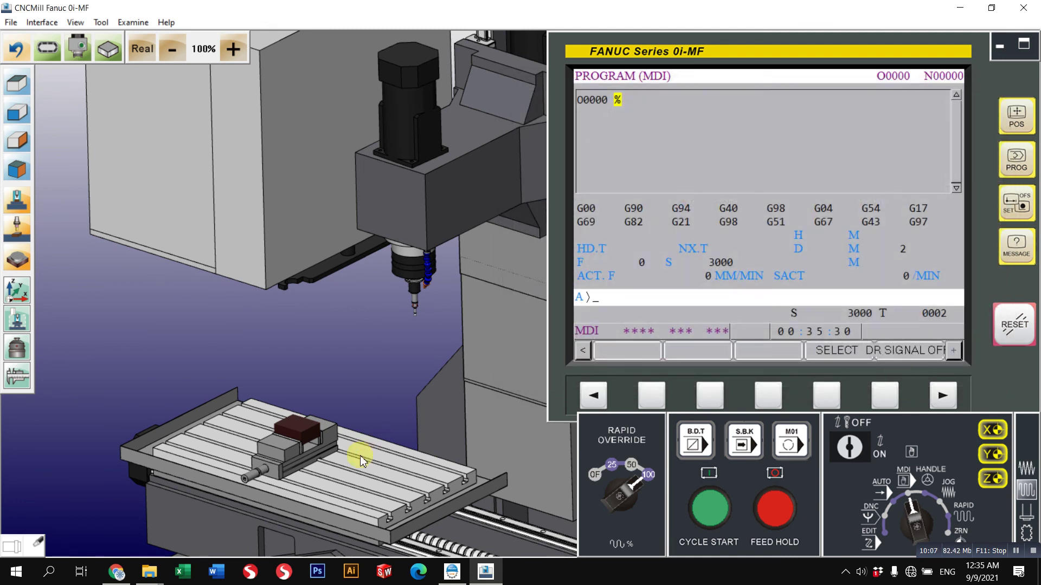
- Examine the loaded workpiece's pockets and holes up close and its placement in the vise on the table
{"action": "scroll", "coordinate": [301, 458], "scroll_direction": "up", "scroll_amount": 5}
{"action": "scroll", "coordinate": [326, 388], "scroll_direction": "up", "scroll_amount": 1}
{"action": "scroll", "coordinate": [315, 388], "scroll_direction": "down", "scroll_amount": 1}
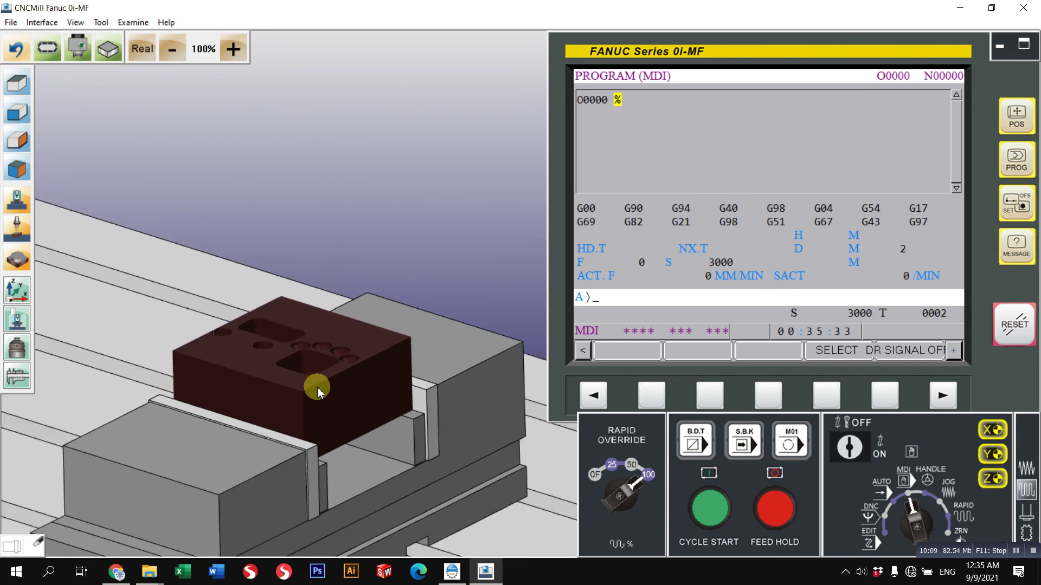
{"action": "scroll", "coordinate": [303, 374], "scroll_direction": "up", "scroll_amount": 4}
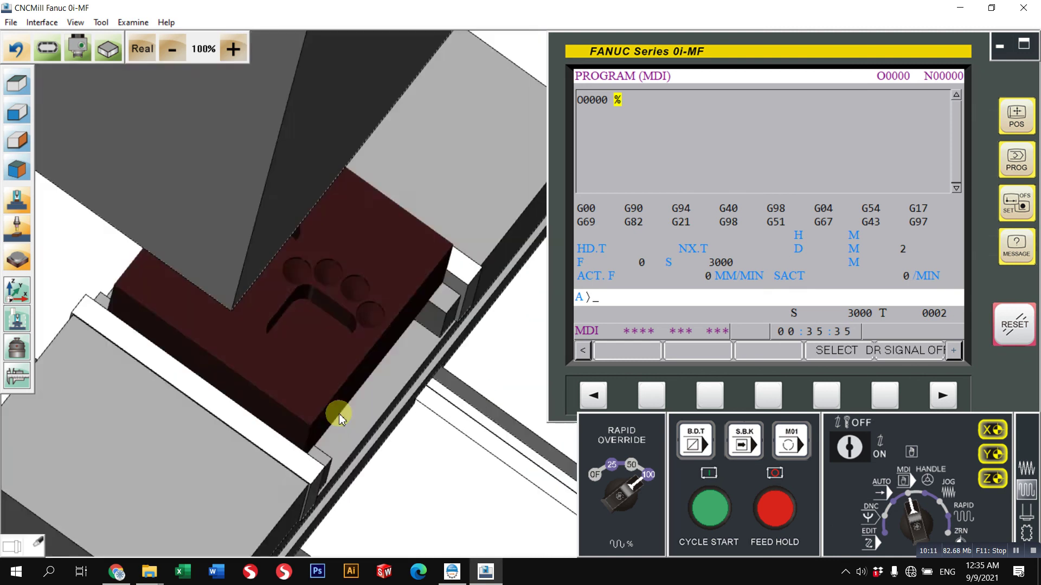
{"action": "scroll", "coordinate": [339, 411], "scroll_direction": "down", "scroll_amount": 1}
{"action": "middle_click_drag", "start_coordinate": [340, 407], "coordinate": [298, 291]}
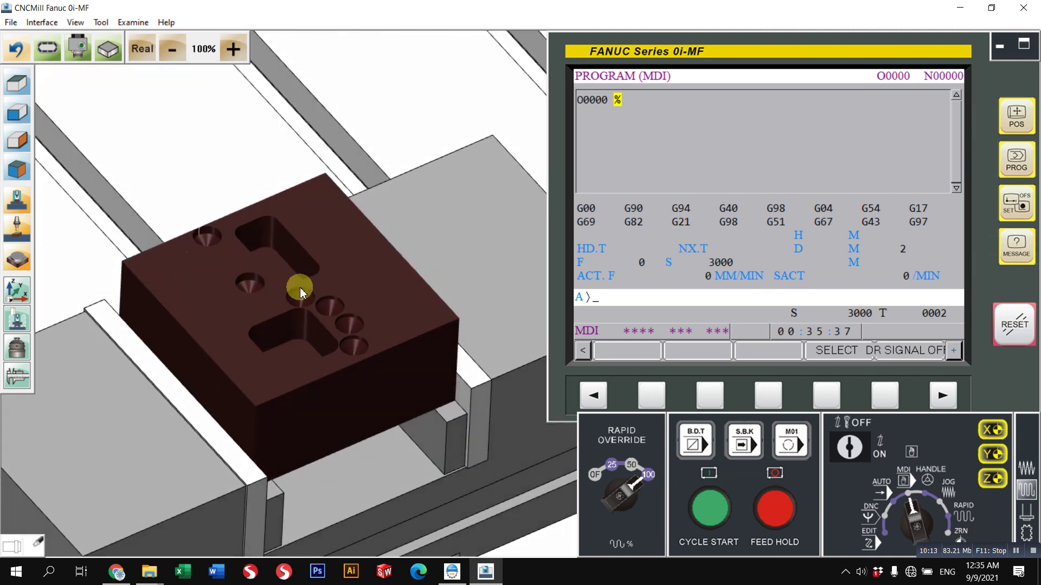
{"action": "scroll", "coordinate": [326, 254], "scroll_direction": "down", "scroll_amount": 2}
{"action": "middle_click_drag", "start_coordinate": [323, 249], "coordinate": [301, 248]}
{"action": "scroll", "coordinate": [304, 360], "scroll_direction": "down", "scroll_amount": 2}
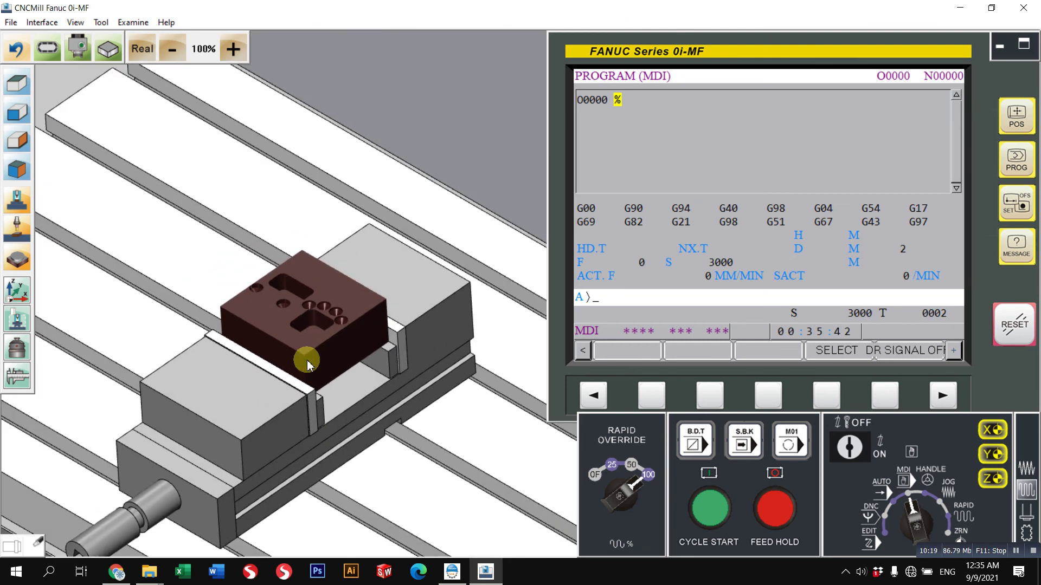
{"action": "middle_click_drag", "start_coordinate": [304, 360], "coordinate": [372, 367]}
{"action": "scroll", "coordinate": [371, 366], "scroll_direction": "down", "scroll_amount": 2}
{"action": "scroll", "coordinate": [421, 251], "scroll_direction": "down", "scroll_amount": 3}
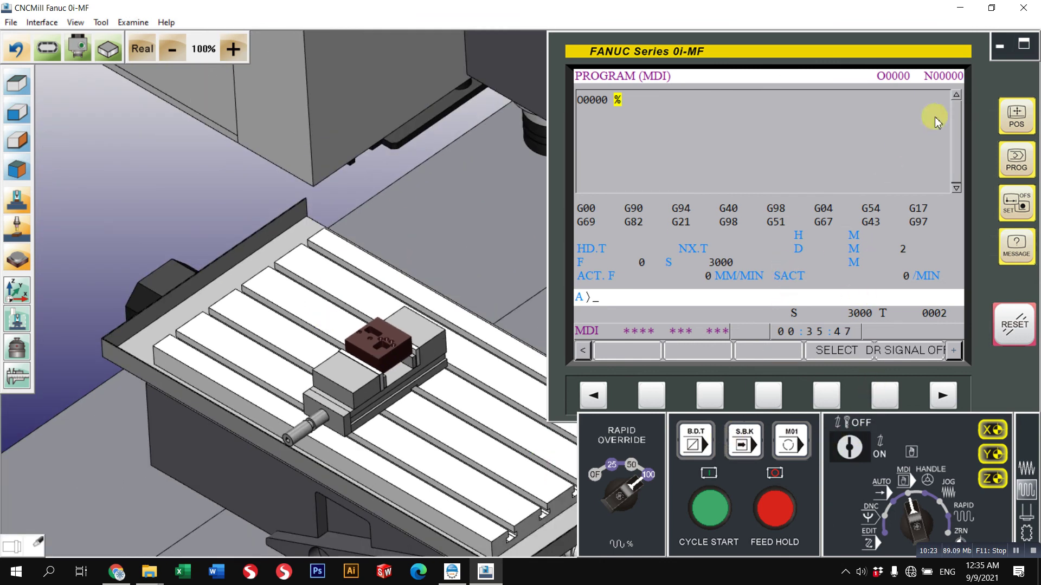
- Check the tool offset table and bring up the work coordinates page with the G54 values
{"action": "left_click", "coordinate": [1013, 209]}
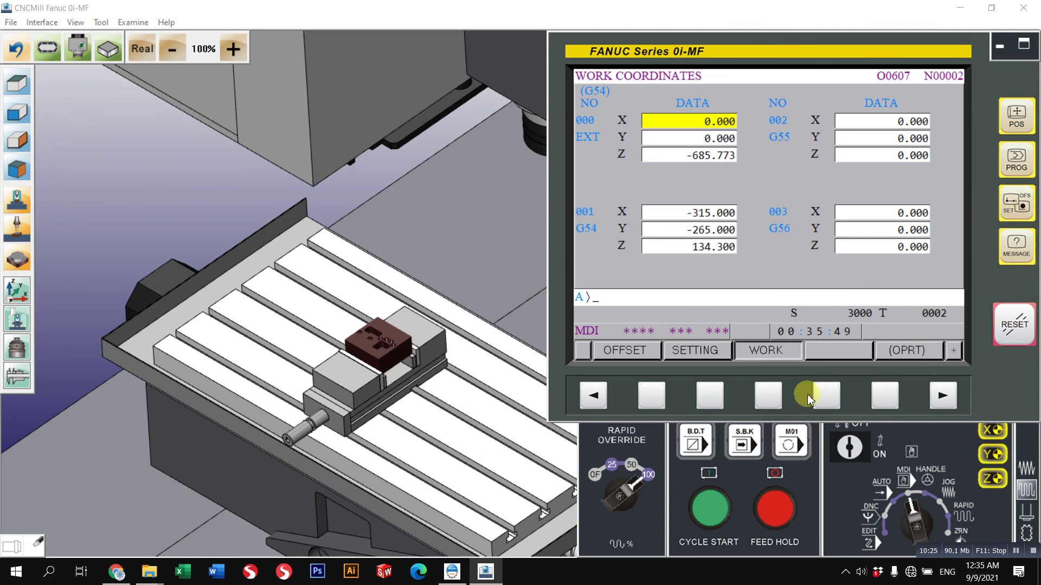
{"action": "left_click", "coordinate": [649, 399]}
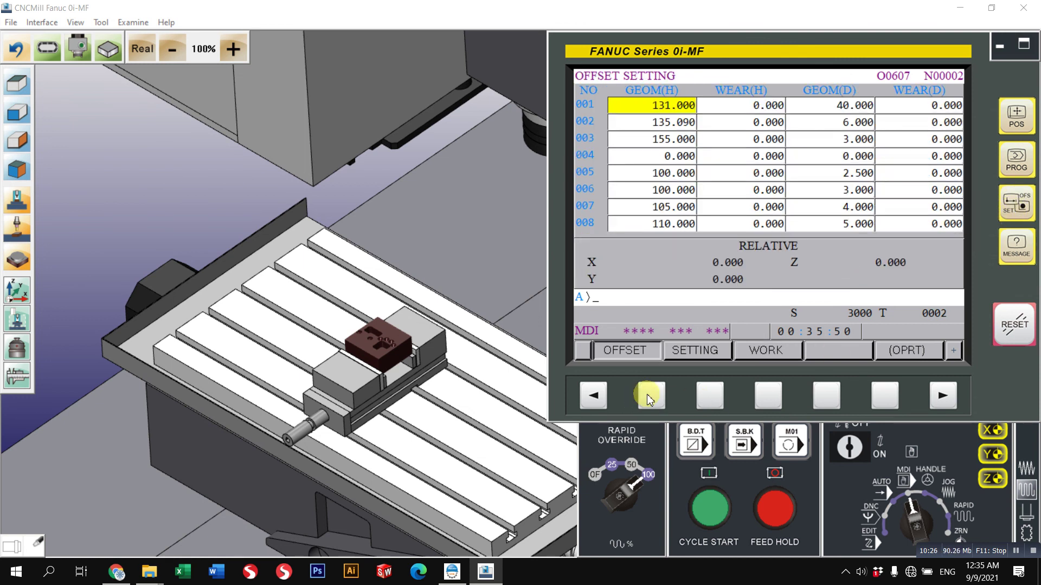
{"action": "left_click", "coordinate": [757, 399]}
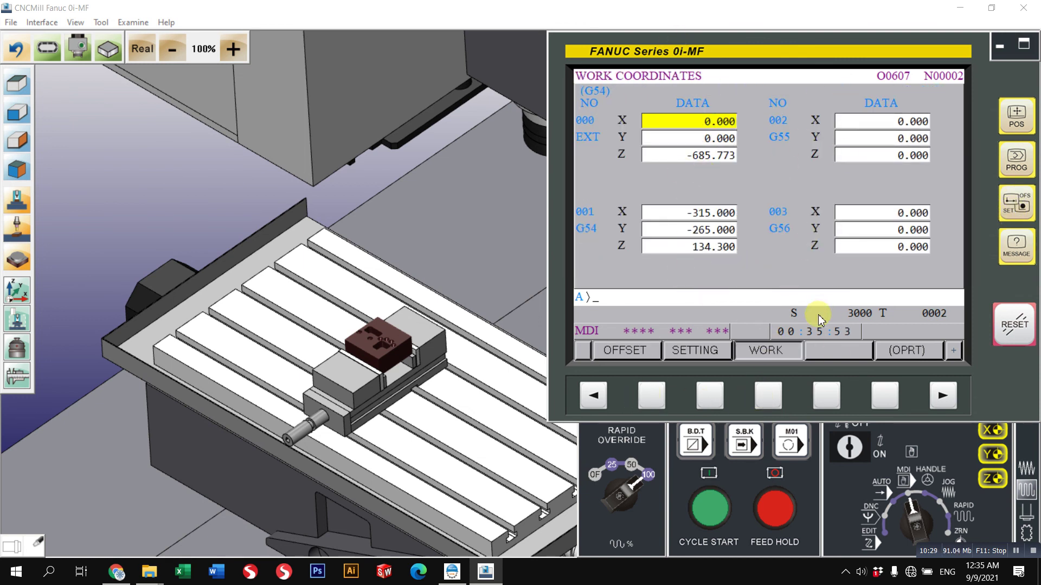